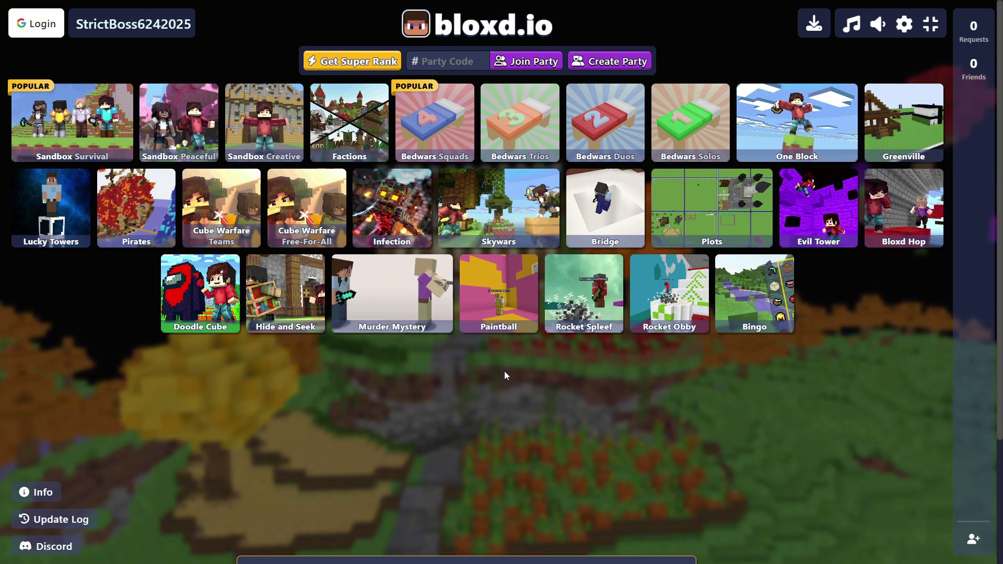
# - Leave full-screen view and look over the open TLauncher, Fabric installer and MaLiLib pages
pyautogui.press('Escape')
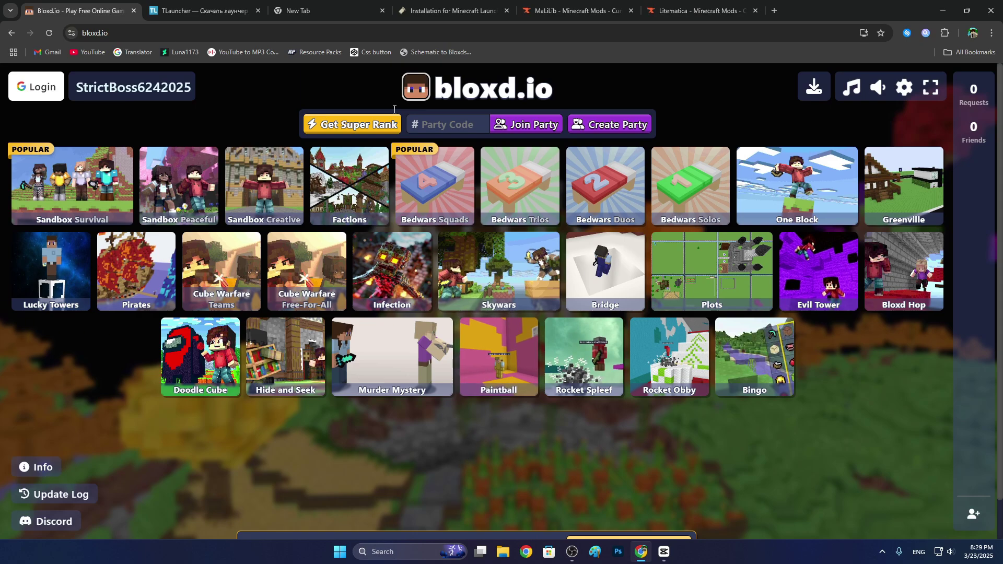
pyautogui.click(215, 10)
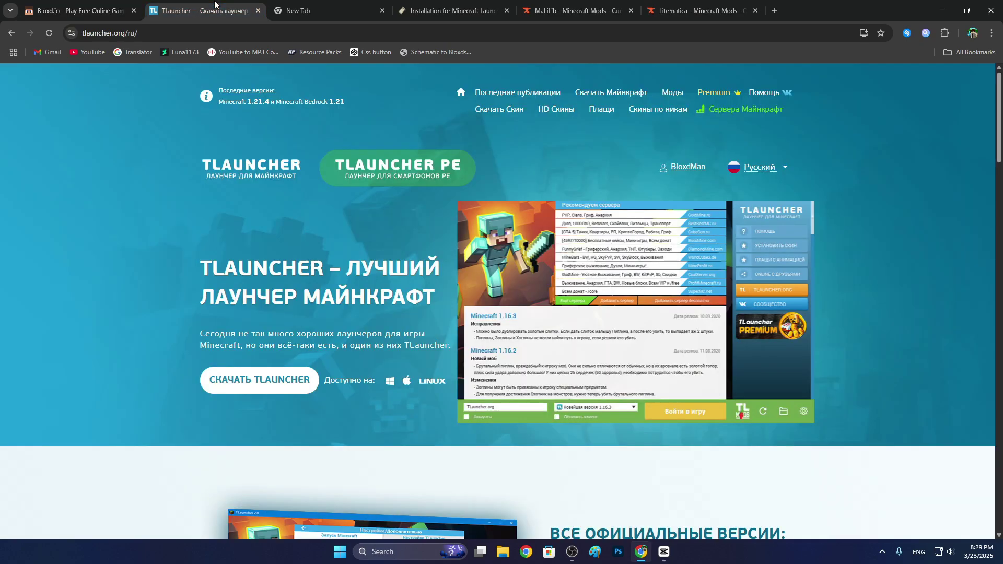
pyautogui.click(342, 5)
pyautogui.click(476, 5)
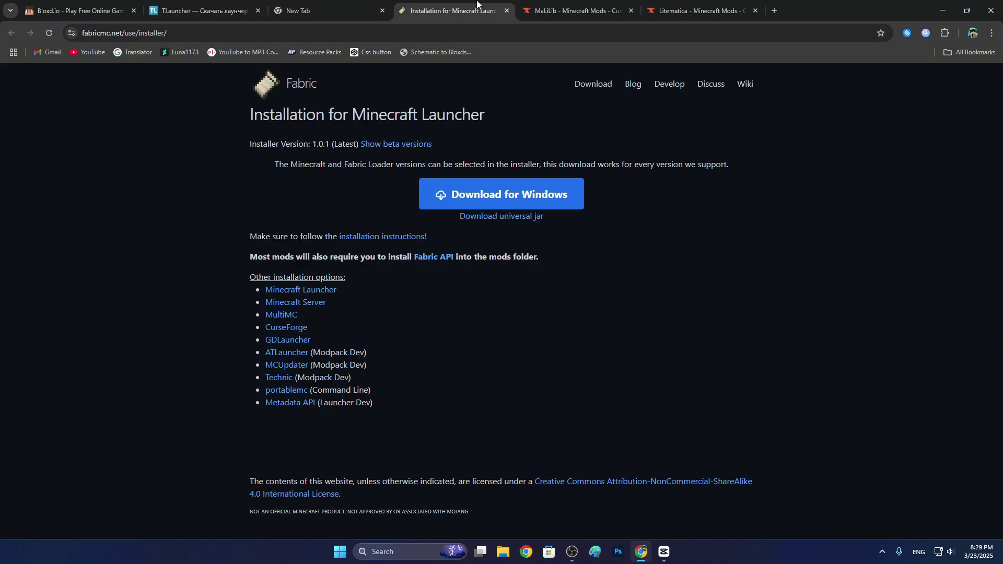
pyautogui.click(622, 11)
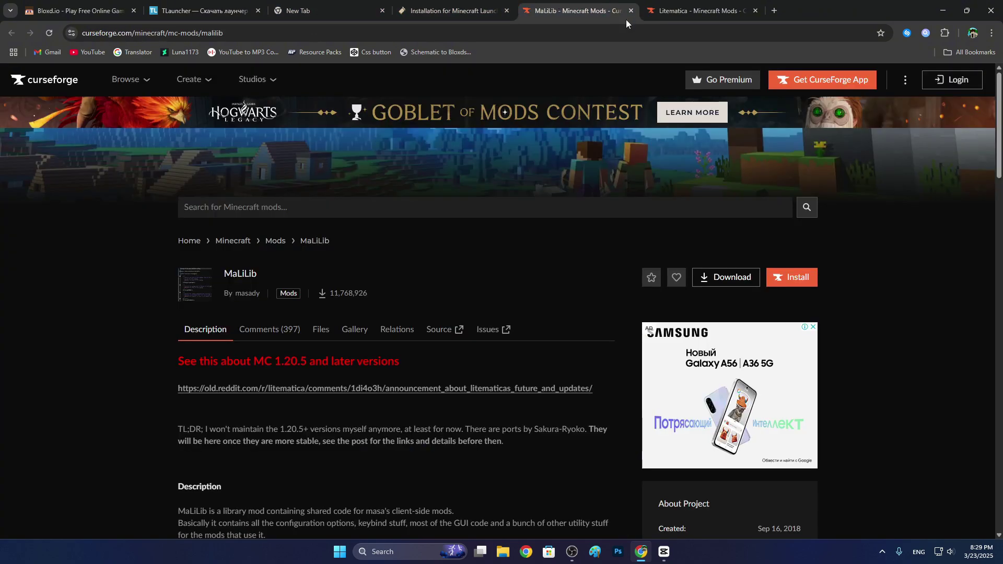
pyautogui.scroll(-1, 266, 272)
# - Move the Litematica browser tab ahead of the MaLiLib tab
pyautogui.click(703, 5)
pyautogui.click(576, 5)
pyautogui.moveTo(682, 5); pyautogui.dragTo(565, 6)
# - Look through the feature sections of the TLauncher home page and return to its beginning
pyautogui.click(173, 8)
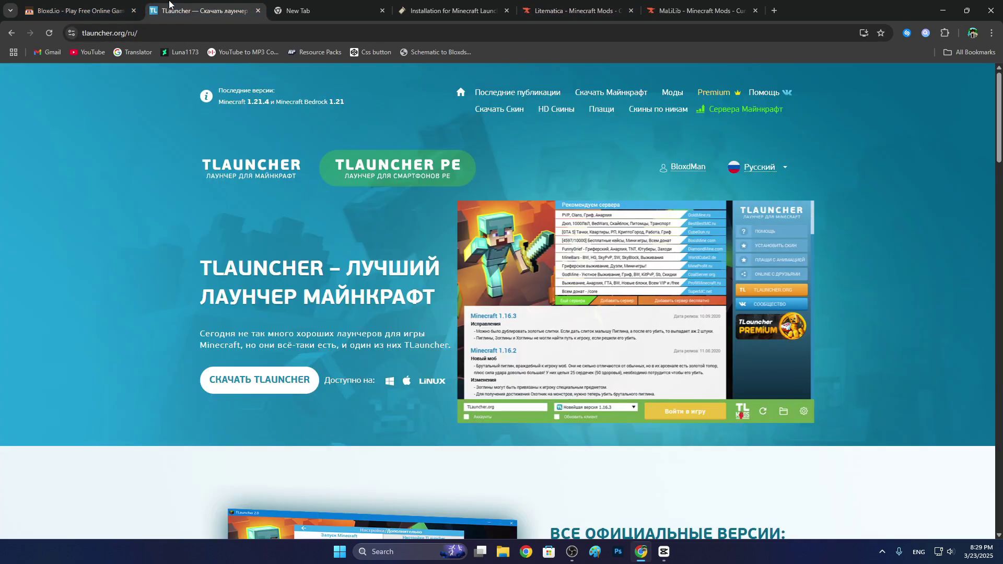
pyautogui.scroll(-4, 171, 333)
pyautogui.scroll(-2, 183, 333)
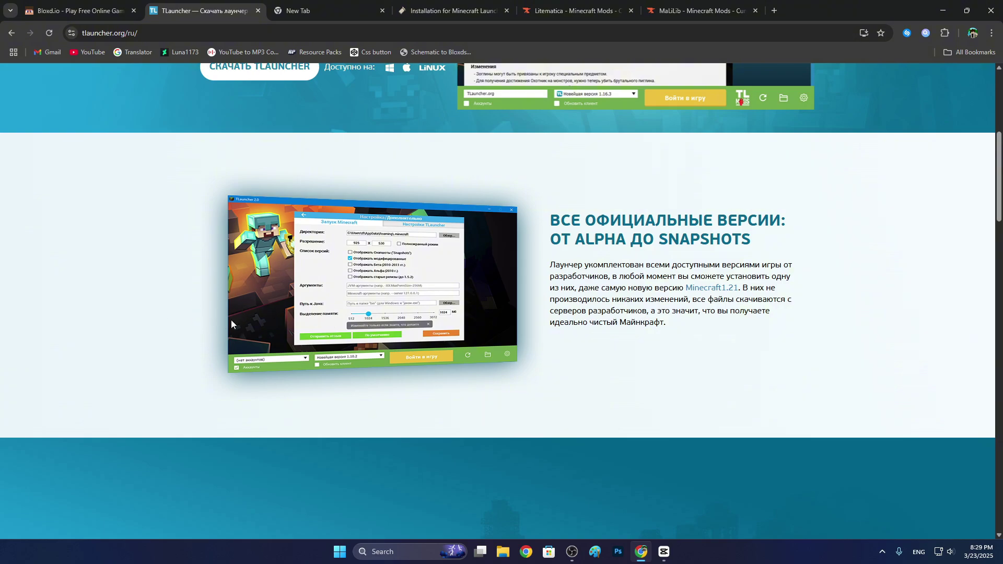
pyautogui.scroll(-9, 231, 324)
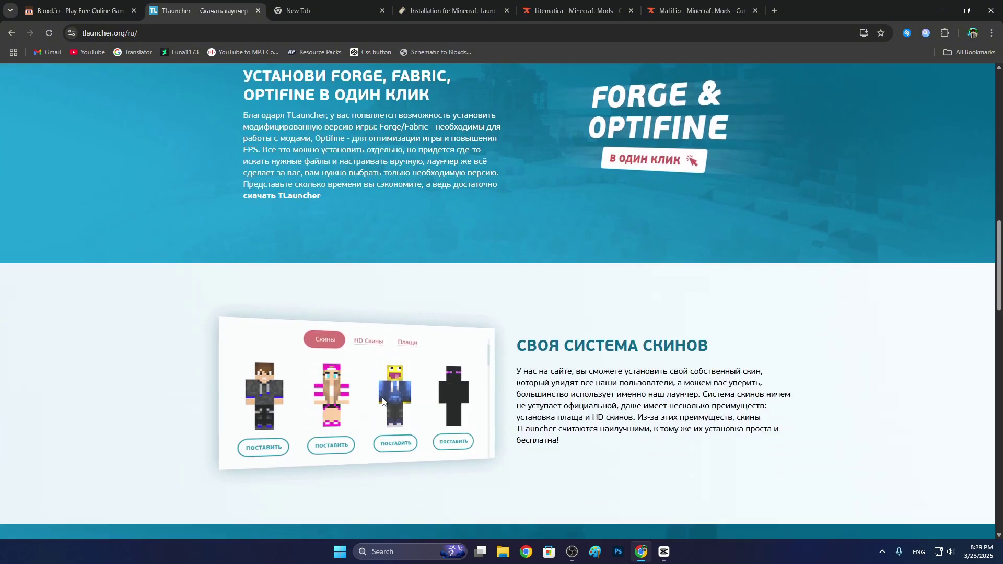
pyautogui.scroll(-5, 200, 369)
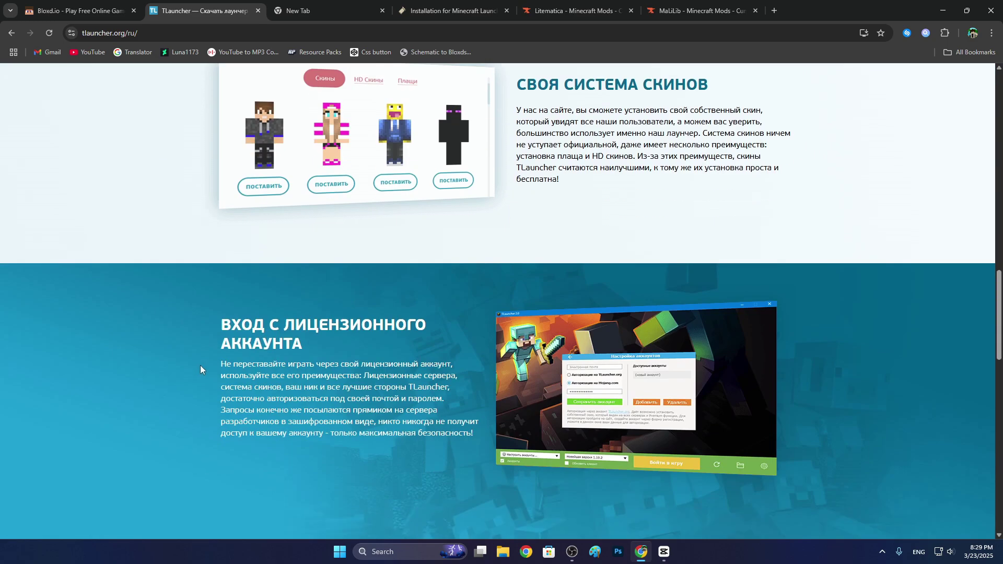
pyautogui.scroll(20, 180, 362)
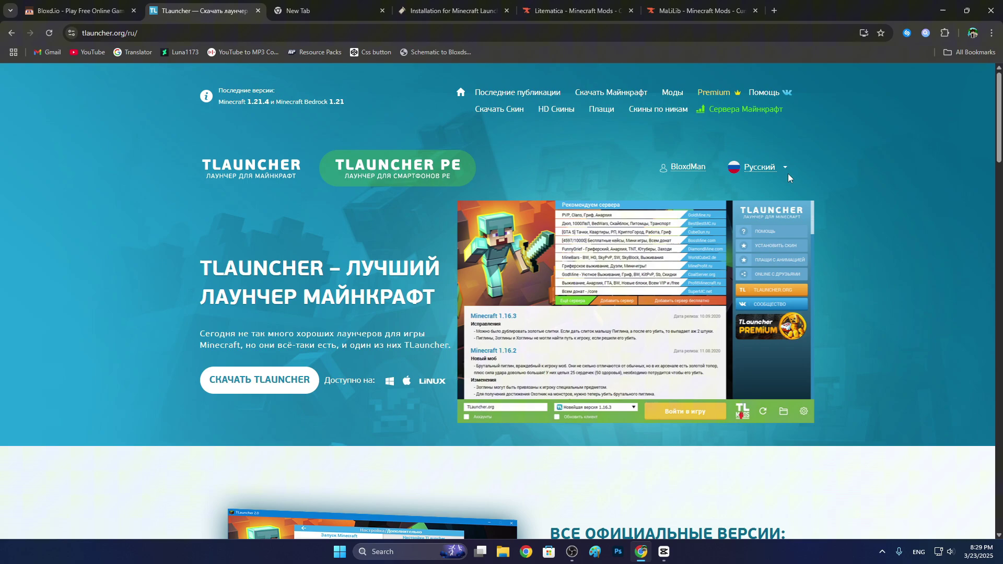
# - Switch the TLauncher website's language to English and check the site's address
pyautogui.click(785, 168)
pyautogui.click(759, 195)
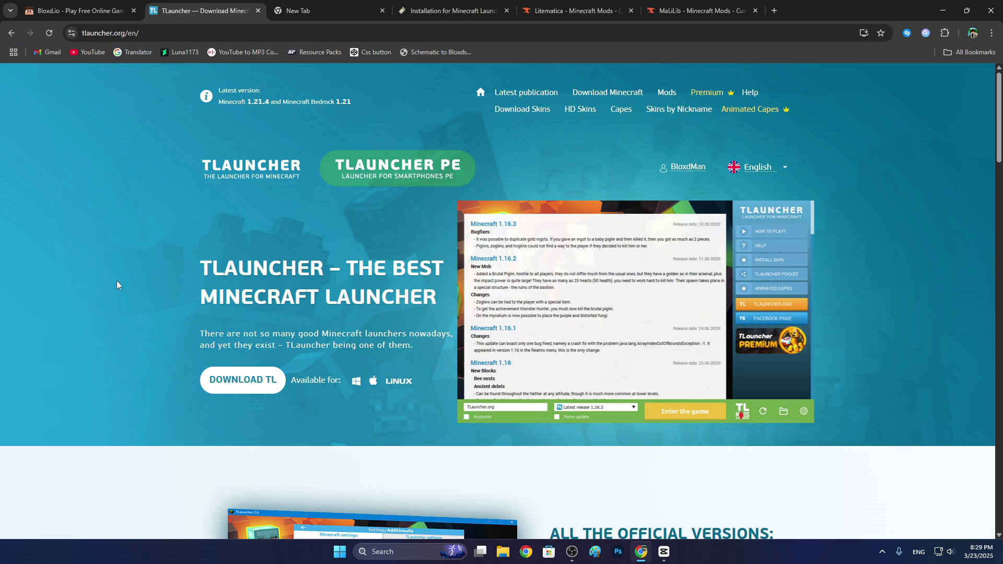
pyautogui.click(156, 37)
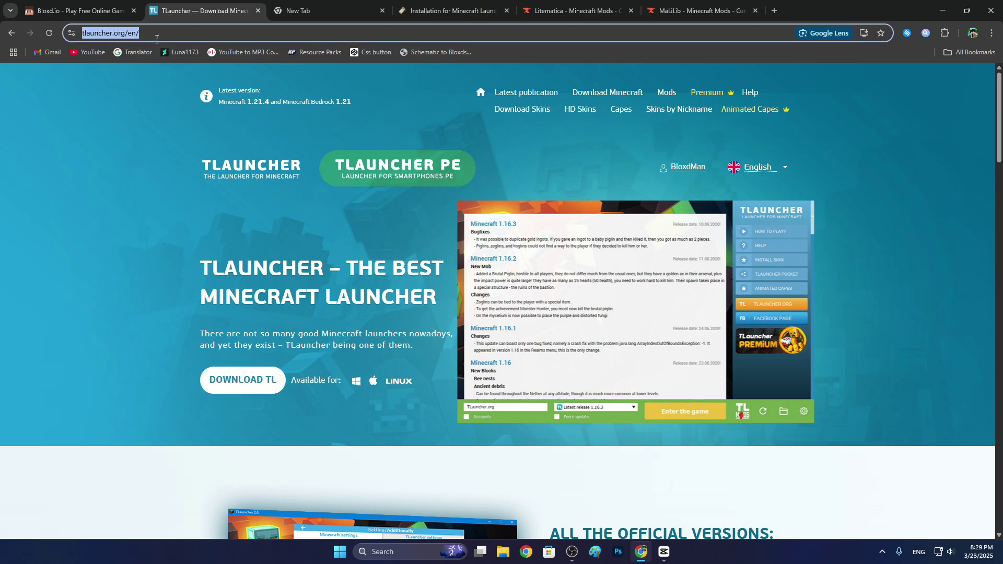
pyautogui.click(124, 102)
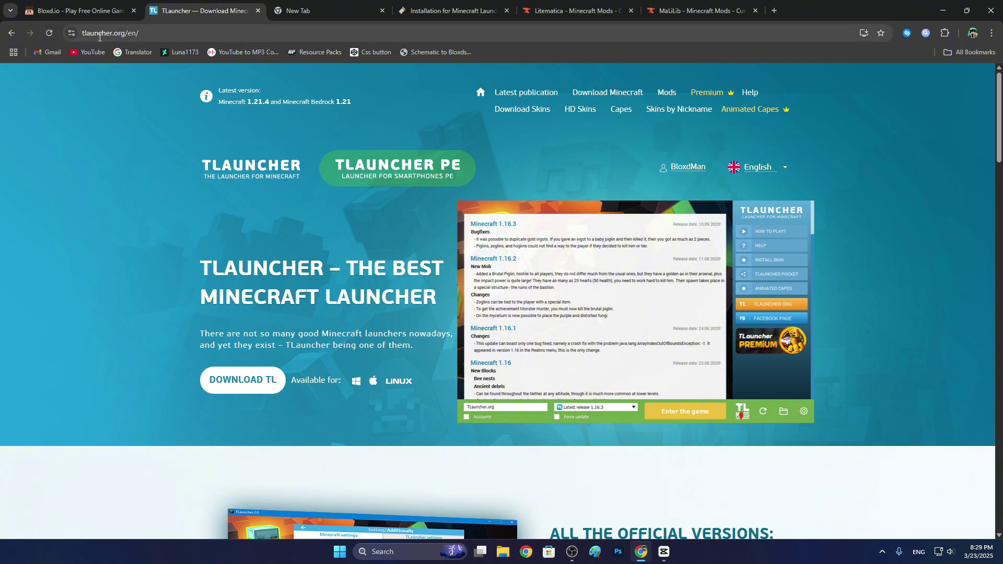
# - Bring up the TLauncher download options and view the MacOS and Linux versions before returning to Windows
pyautogui.click(240, 381)
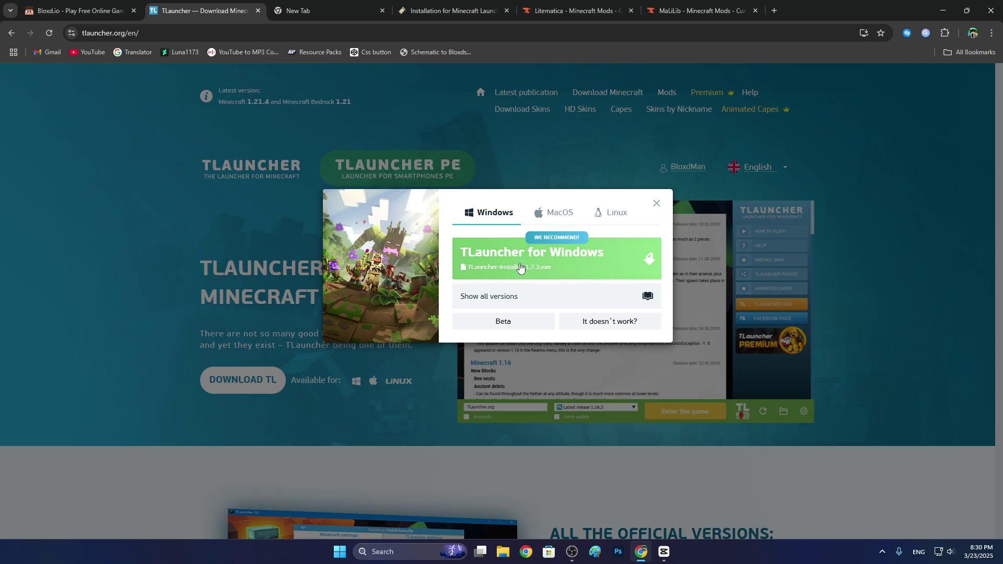
pyautogui.click(559, 213)
pyautogui.click(614, 215)
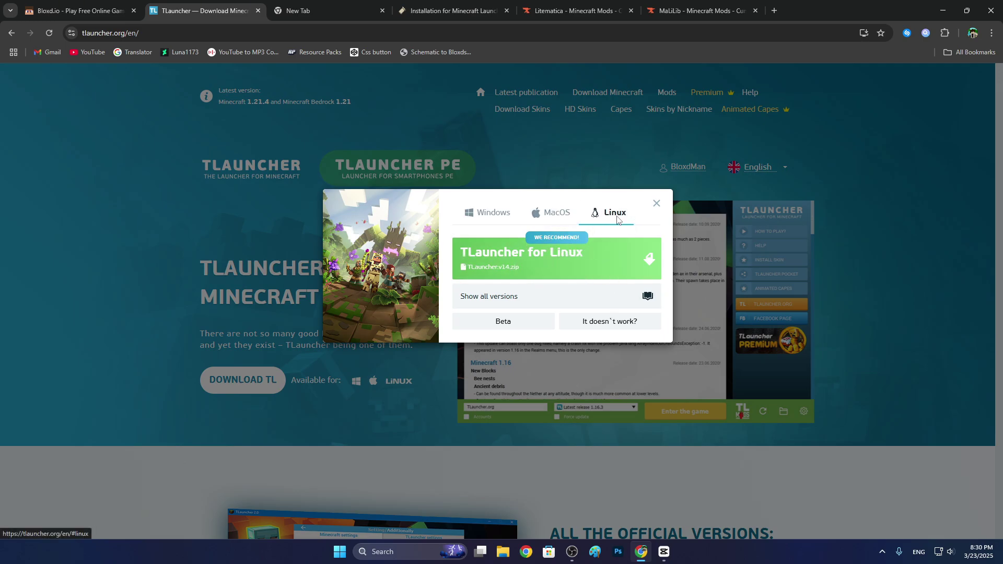
pyautogui.click(491, 225)
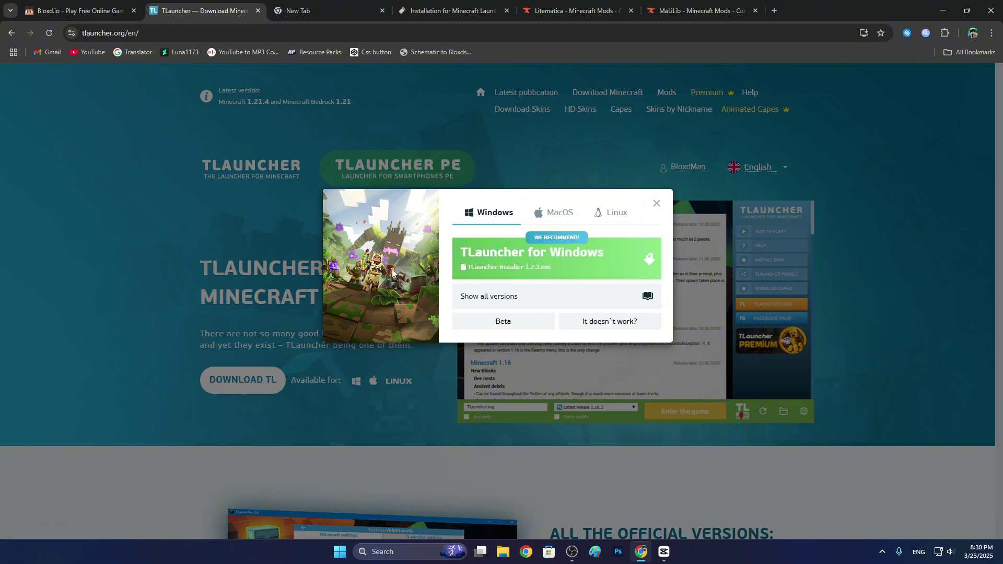
# - Save the Windows installer TLauncher-Installer-1.7.3 to the Downloads folder and close the download options
pyautogui.click(551, 255)
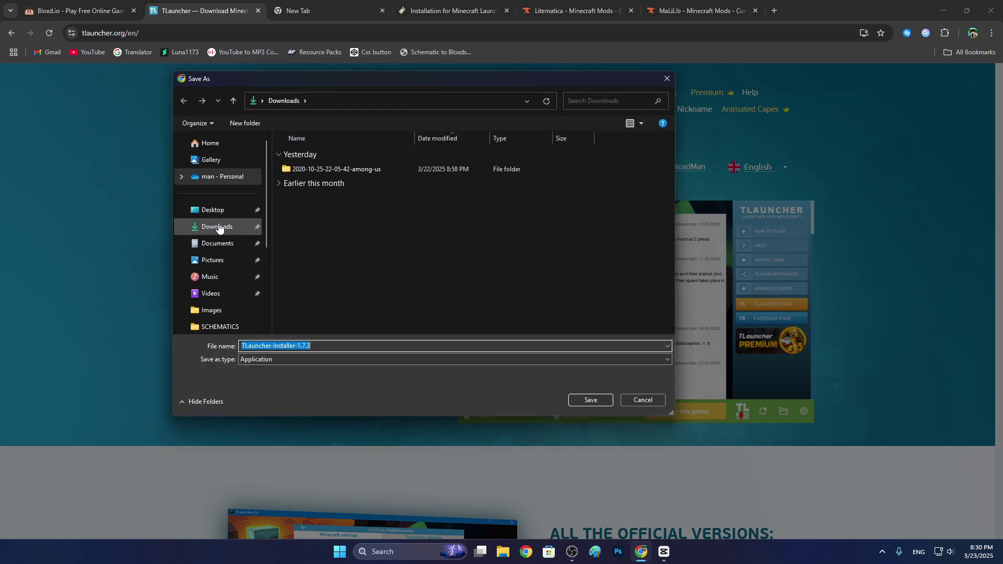
pyautogui.click(219, 227)
pyautogui.click(587, 400)
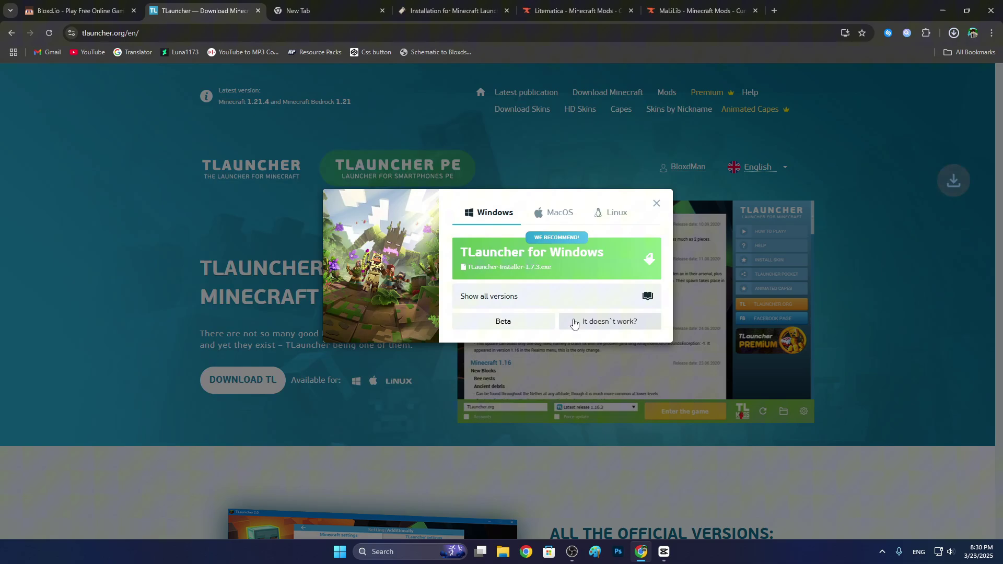
pyautogui.click(657, 203)
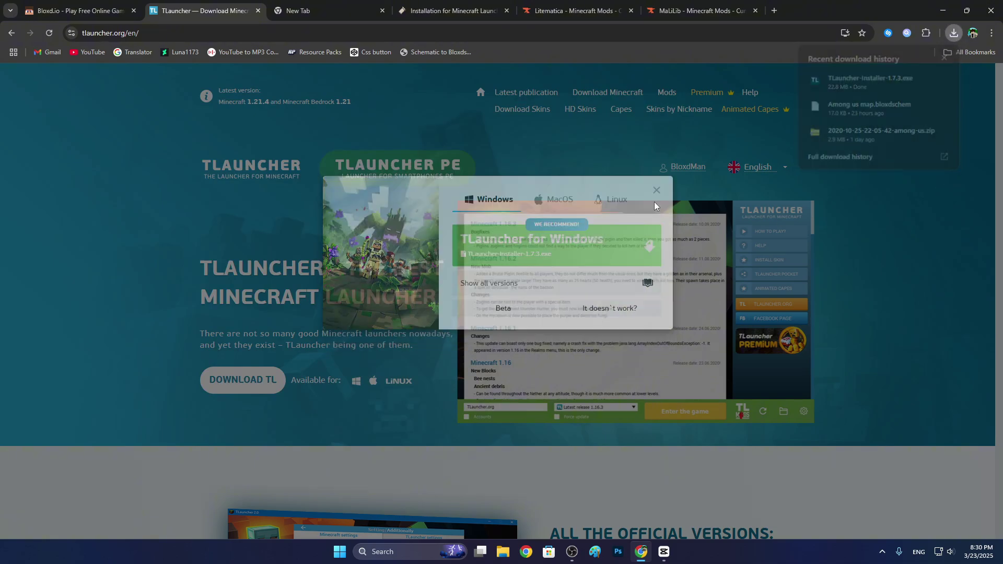
# - Try to download the Windows installer fabric-installer-1.0.1 from the Fabric site, cancel saving it and close that tab
pyautogui.click(453, 11)
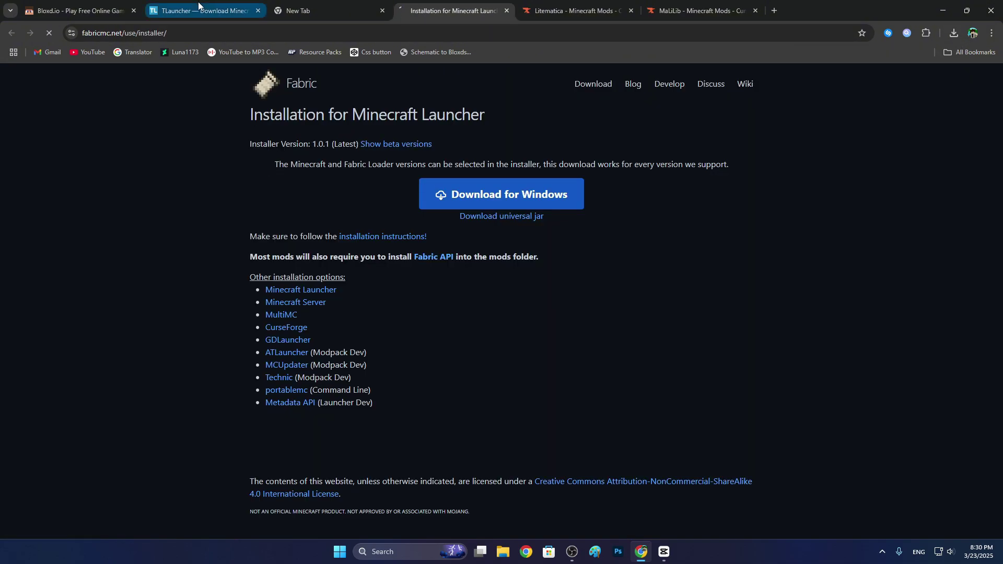
pyautogui.click(224, 10)
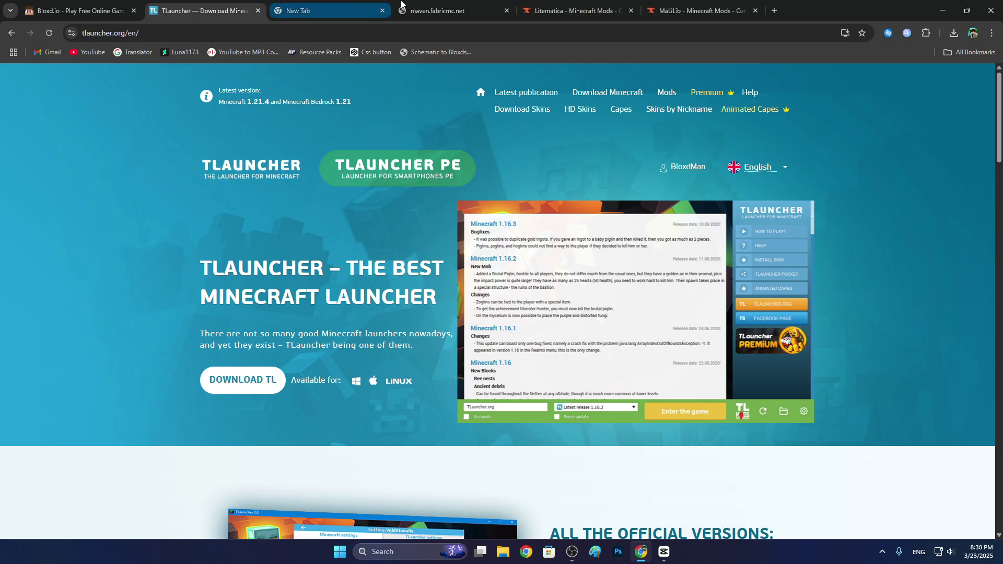
pyautogui.click(439, 11)
pyautogui.press('F5')
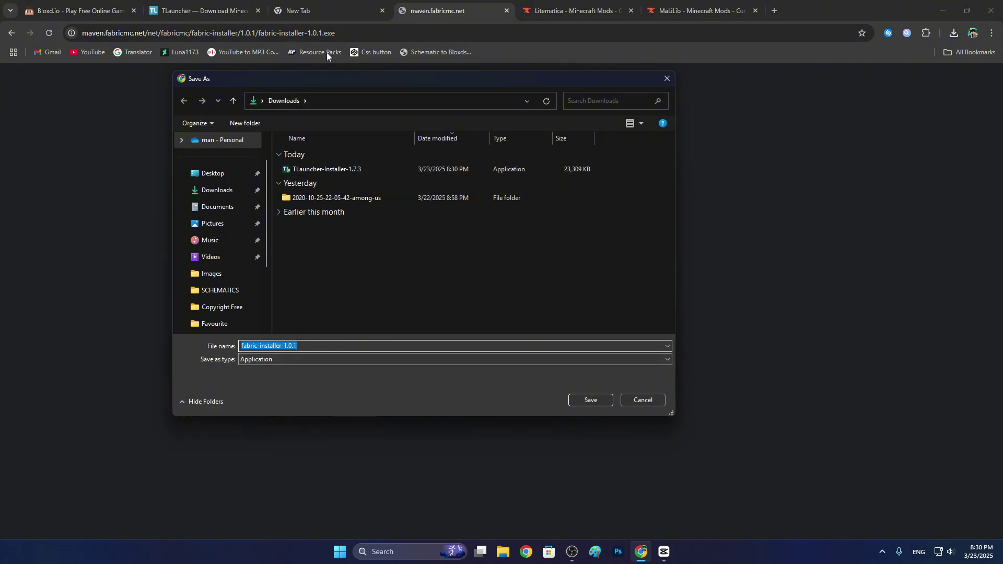
pyautogui.click(654, 400)
pyautogui.click(641, 403)
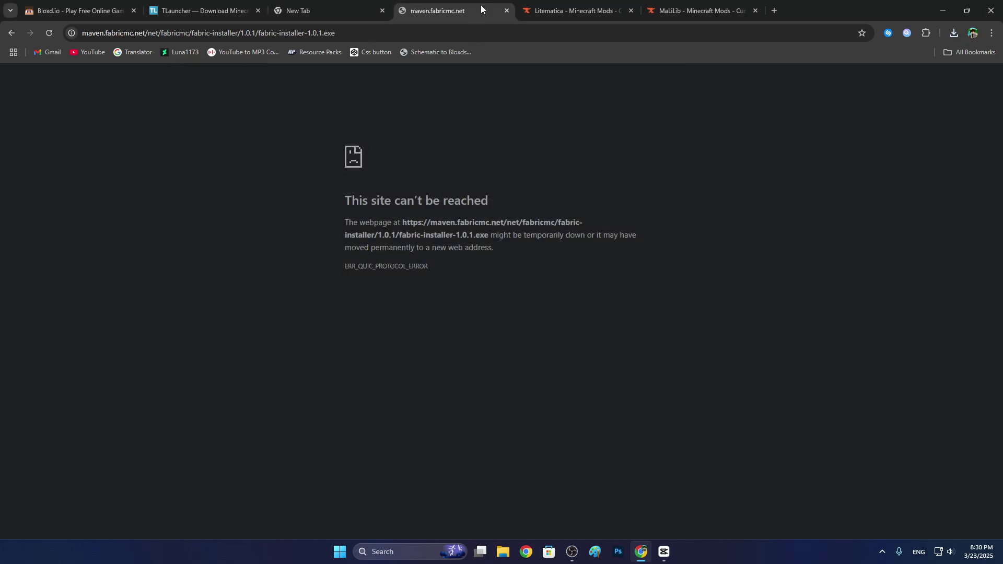
pyautogui.click(506, 10)
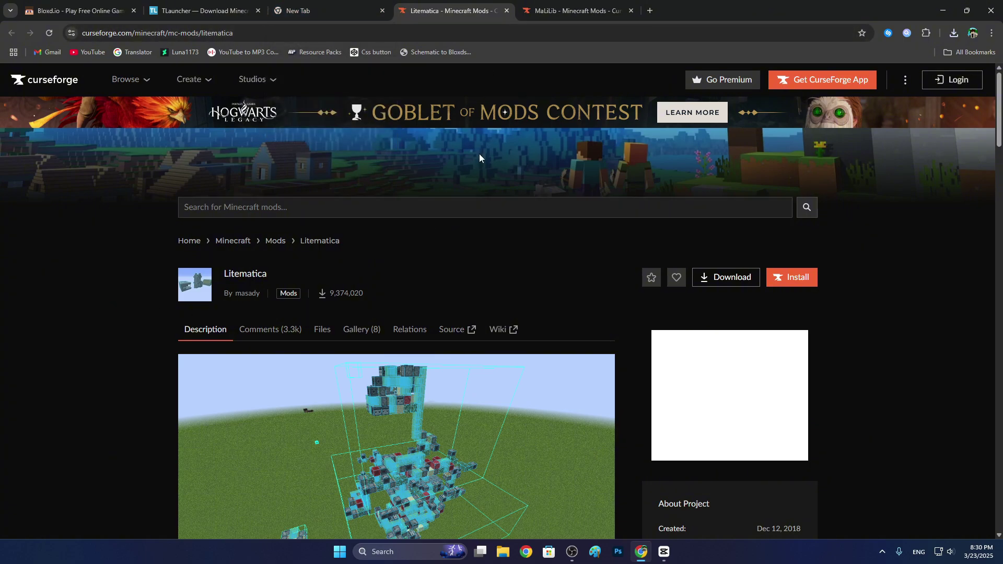
# - Open the list of all files for the Litematica mod on CurseForge
pyautogui.click(533, 4)
pyautogui.click(514, 2)
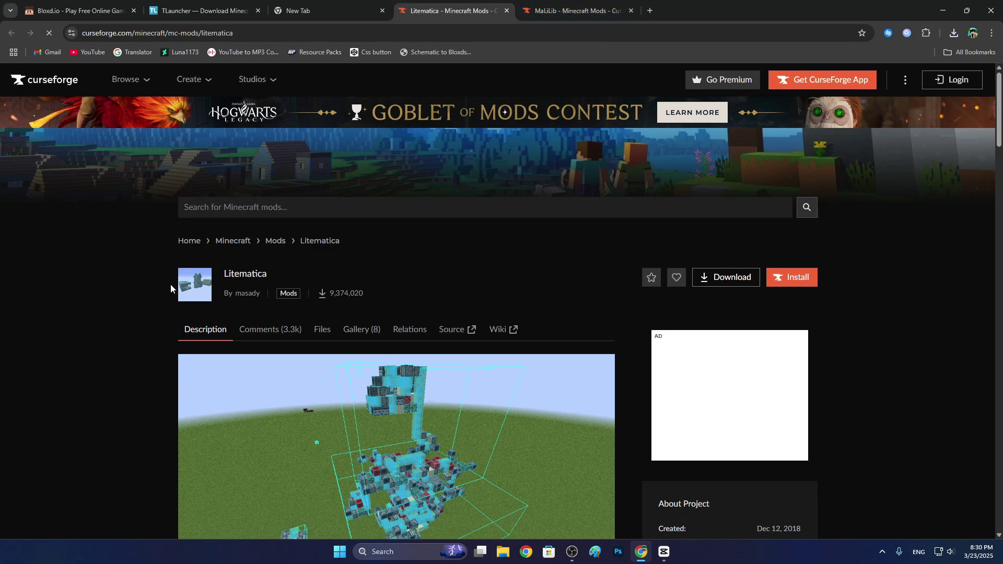
pyautogui.scroll(-3, 161, 287)
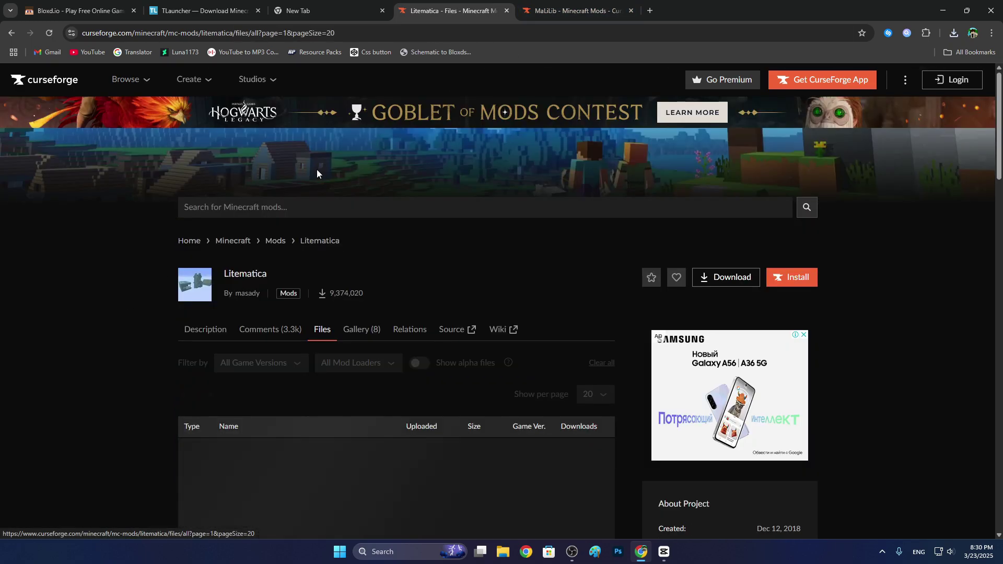
pyautogui.moveTo(224, 277); pyautogui.dragTo(280, 279)
pyautogui.click(244, 278)
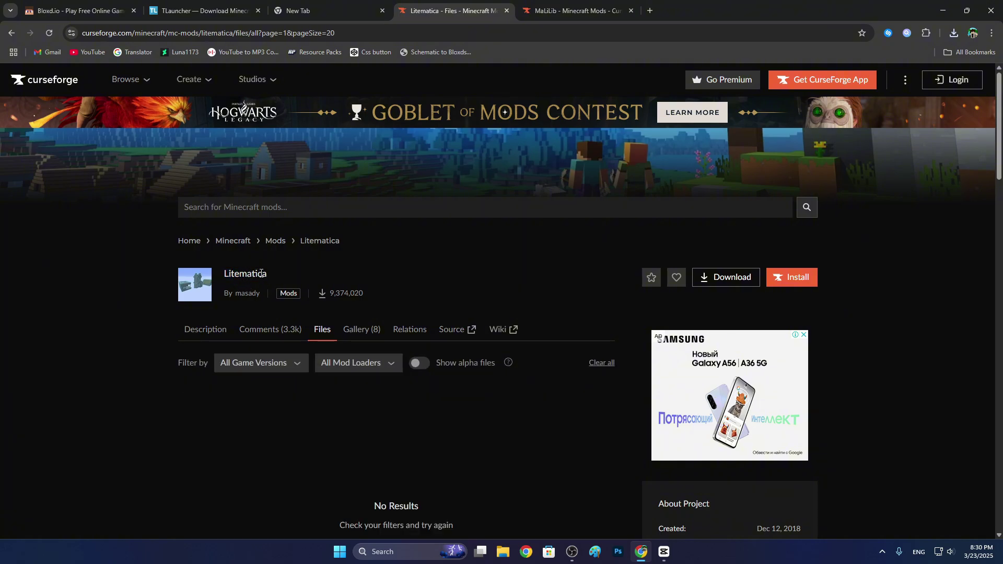
pyautogui.scroll(-2, 321, 358)
pyautogui.scroll(-2, 321, 358)
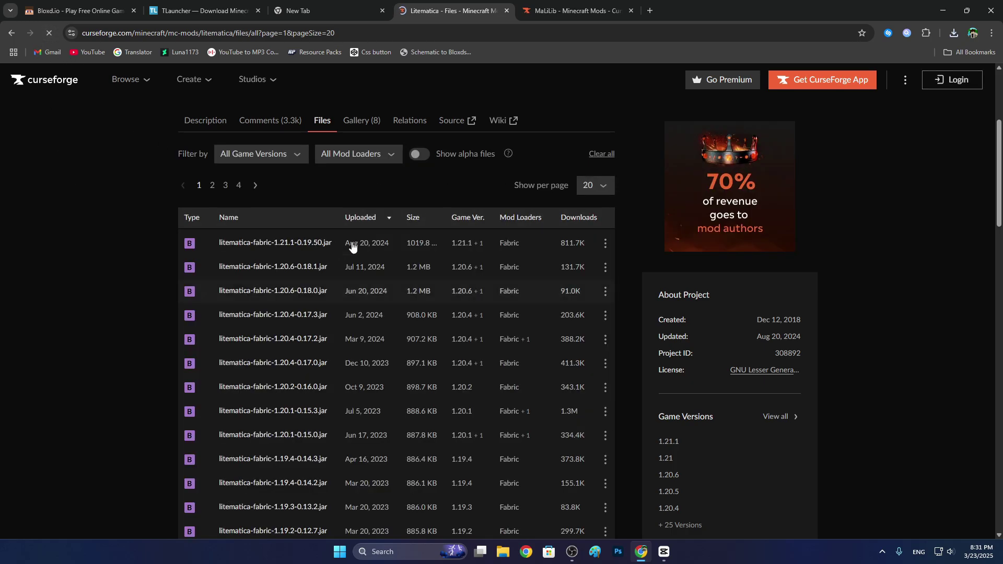
# - Set the Litematica file list to show 50 files per page
pyautogui.click(587, 186)
pyautogui.click(588, 227)
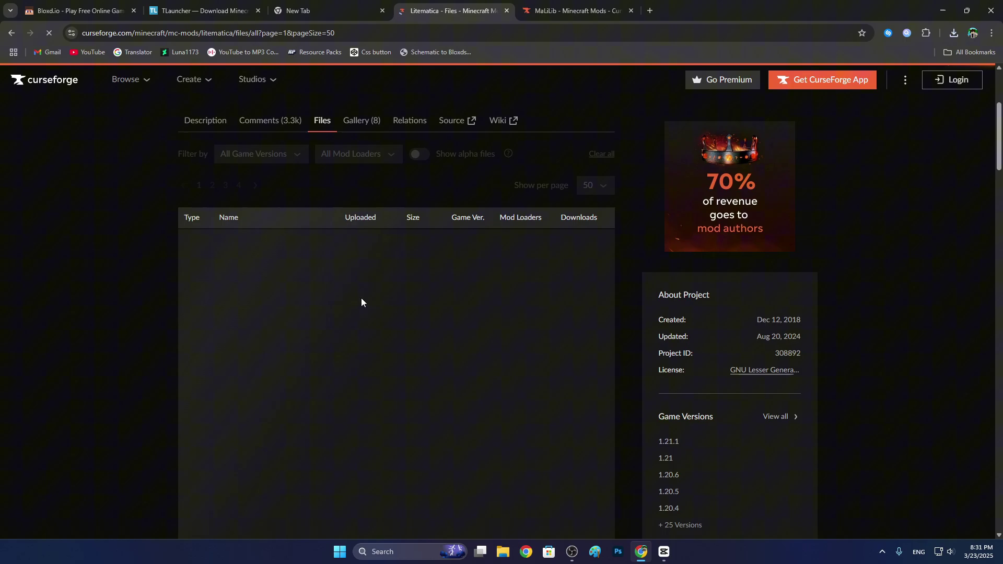
pyautogui.scroll(2, 293, 334)
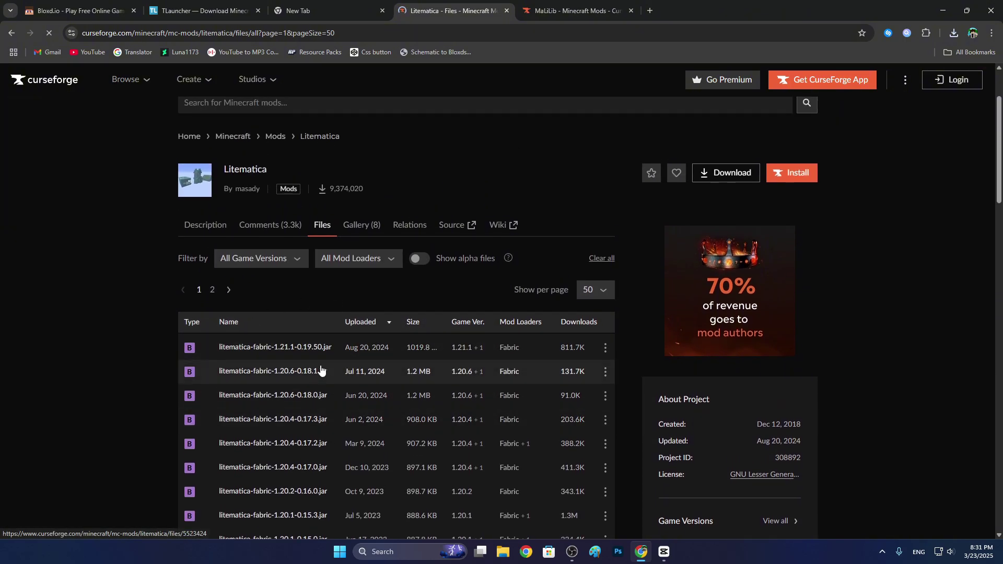
# - Look through both pages of Litematica files for the available game versions and return to page 1
pyautogui.scroll(-20, 301, 372)
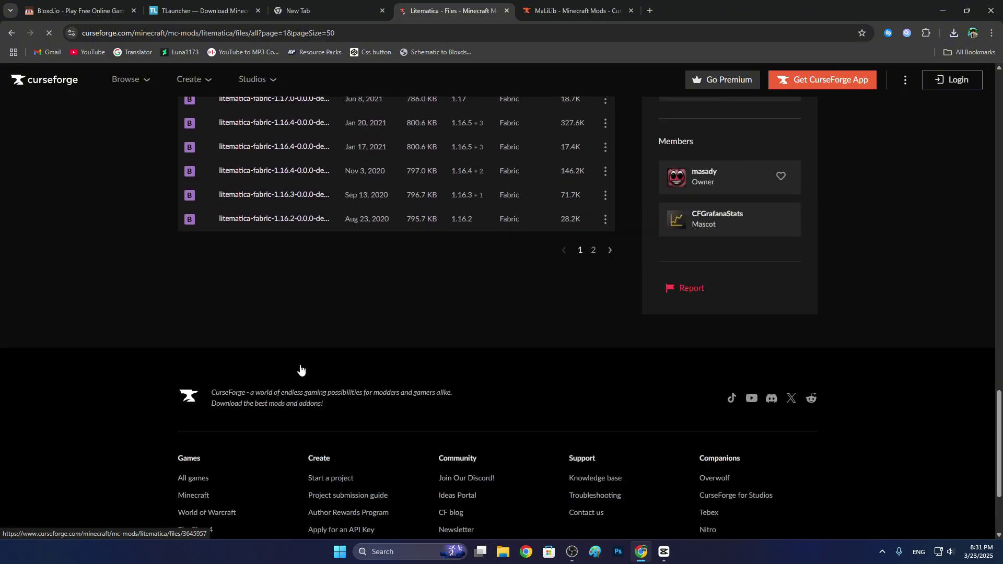
pyautogui.click(593, 250)
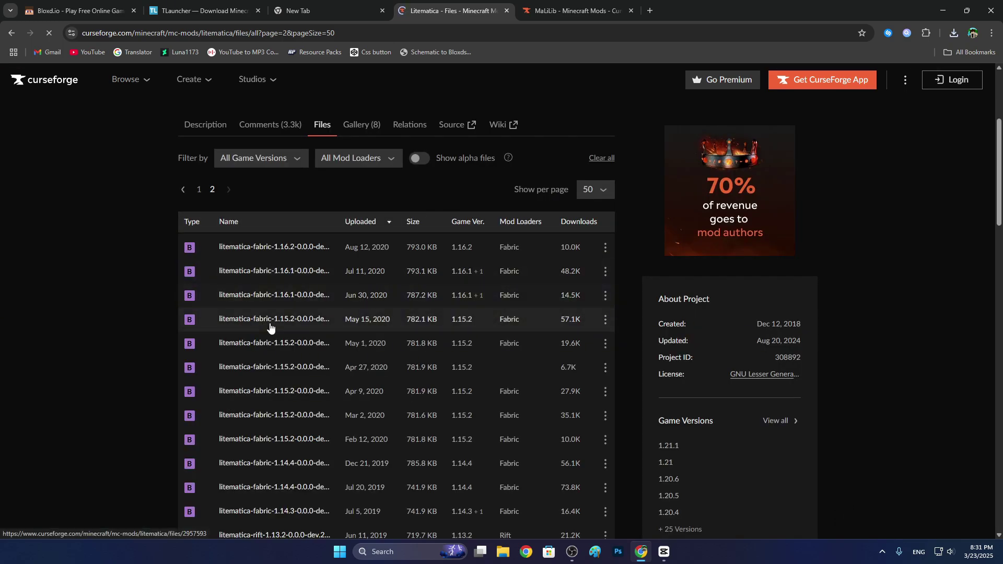
pyautogui.scroll(-10, 269, 328)
pyautogui.scroll(5, 269, 328)
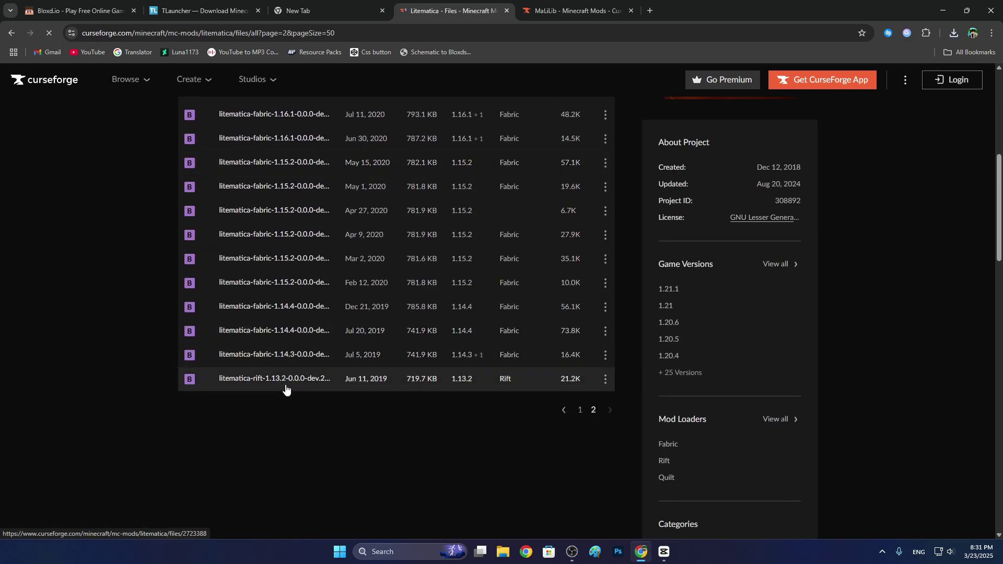
pyautogui.scroll(2, 285, 390)
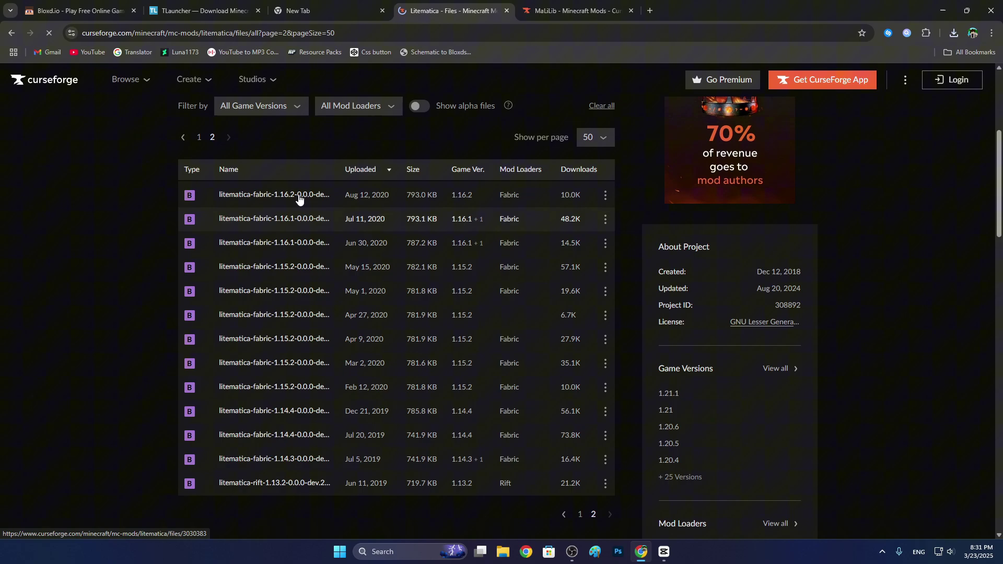
pyautogui.click(595, 138)
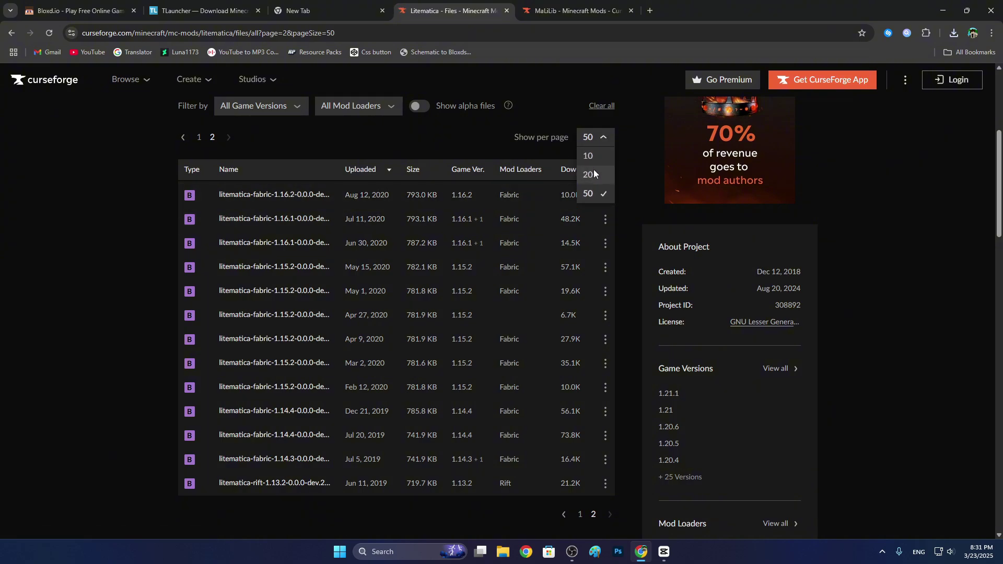
pyautogui.click(580, 514)
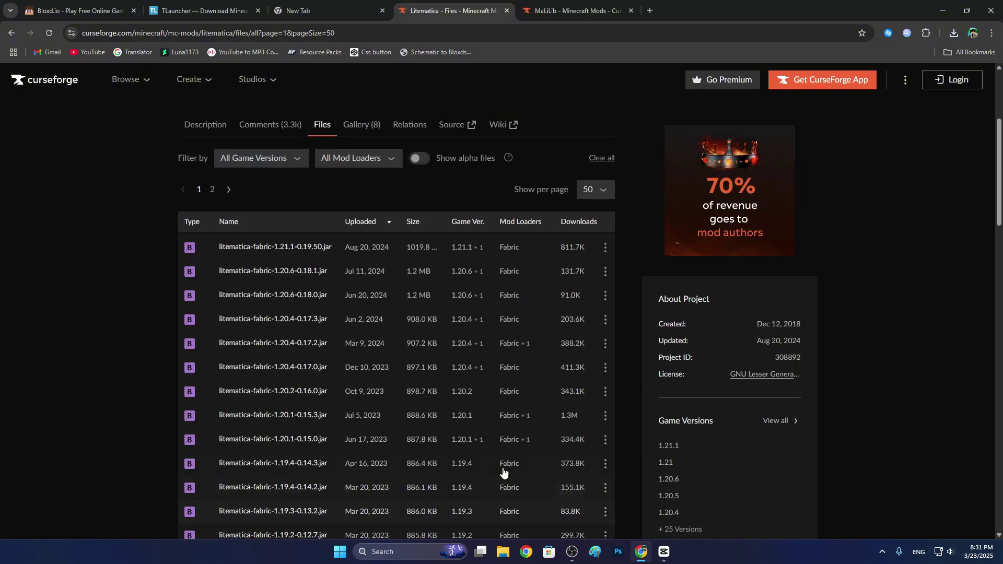
# - Filter the Litematica file list to game version 1.18
pyautogui.scroll(-3, 330, 379)
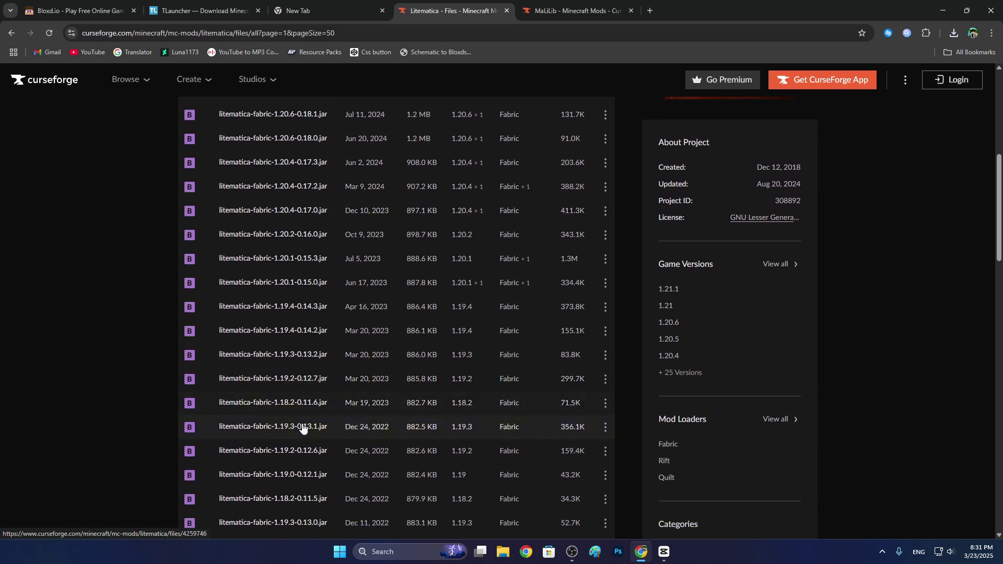
pyautogui.scroll(-1, 309, 418)
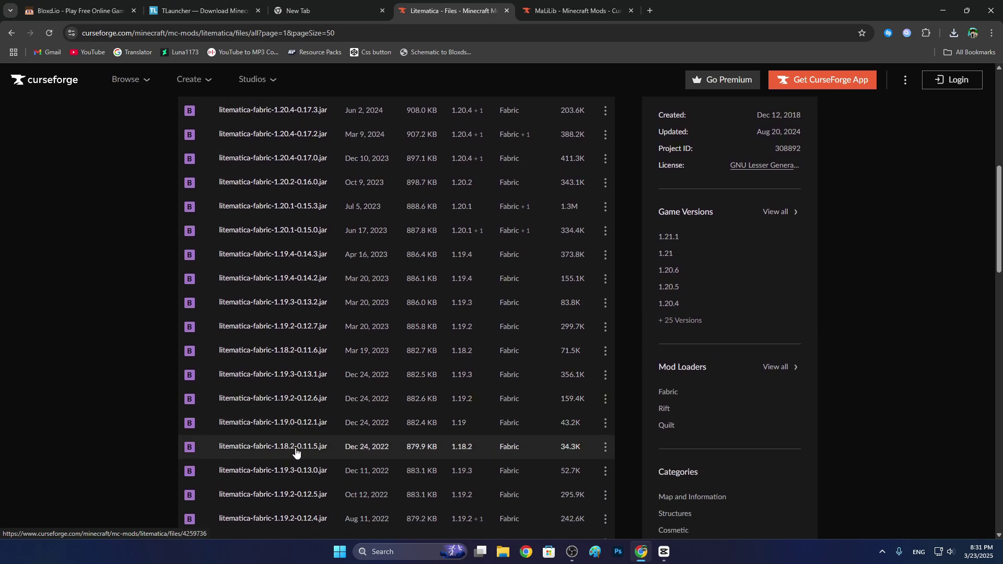
pyautogui.scroll(7, 304, 452)
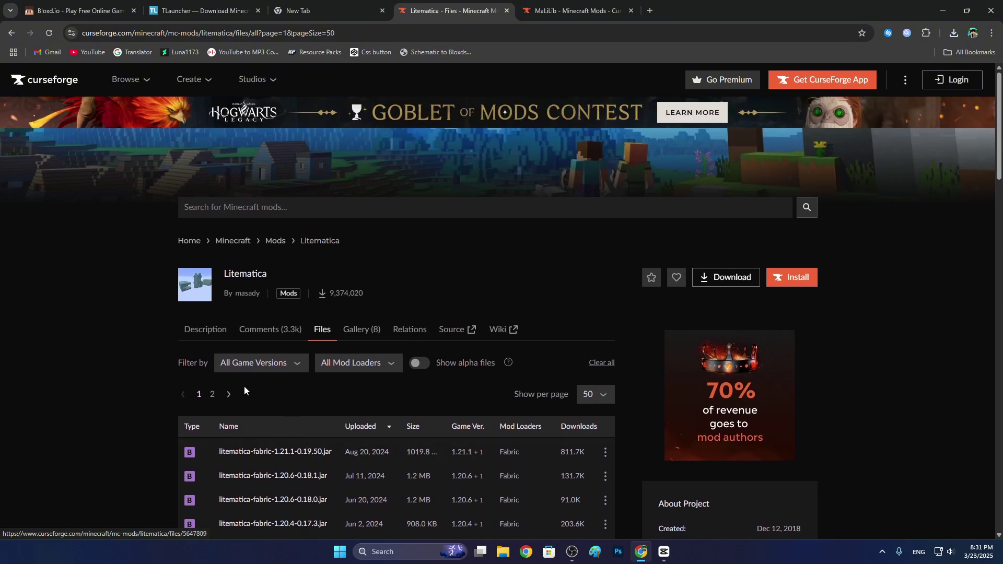
pyautogui.click(262, 364)
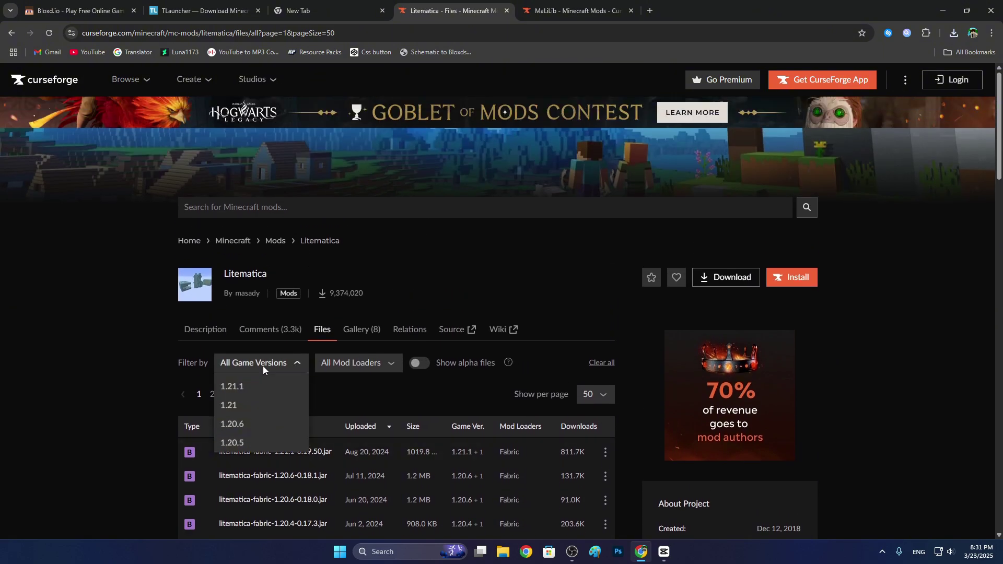
pyautogui.scroll(-1, 246, 423)
pyautogui.scroll(-3, 246, 423)
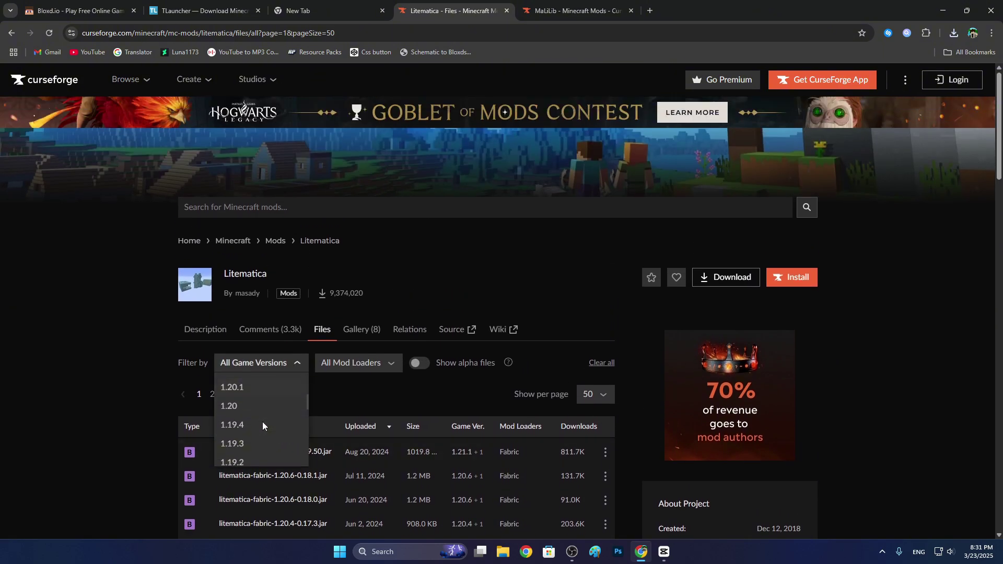
pyautogui.scroll(-1, 258, 430)
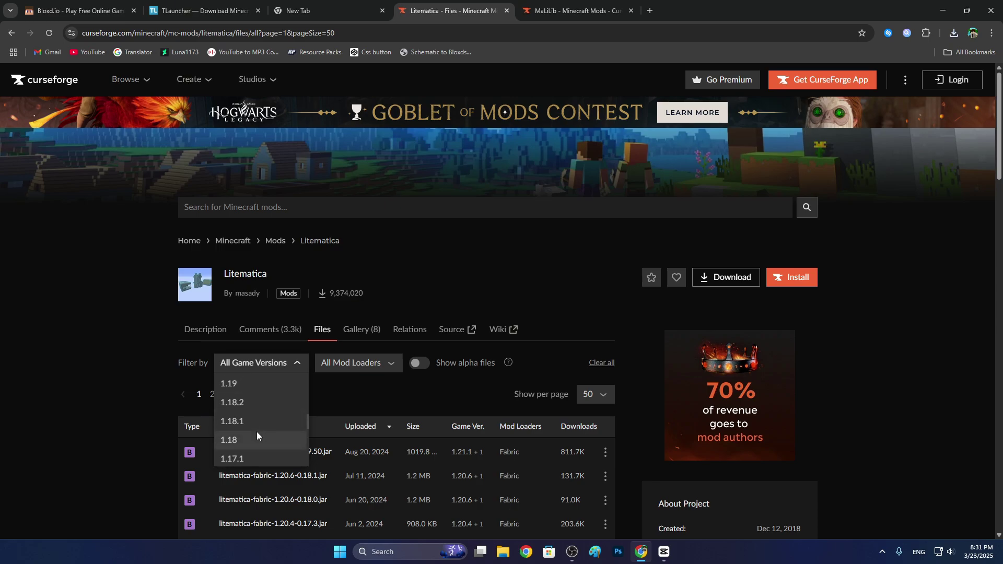
pyautogui.click(256, 431)
pyautogui.scroll(-2, 103, 403)
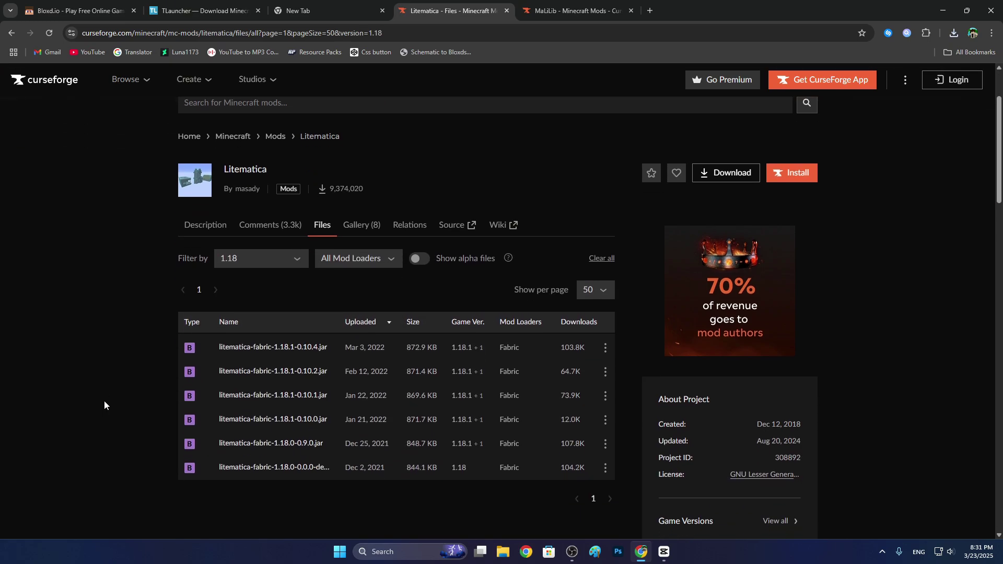
# - Download litematica-fabric-1.18.0-0.0.0-dev.20211203.013300.jar into the Downloads folder and close the Litematica tab
pyautogui.click(298, 470)
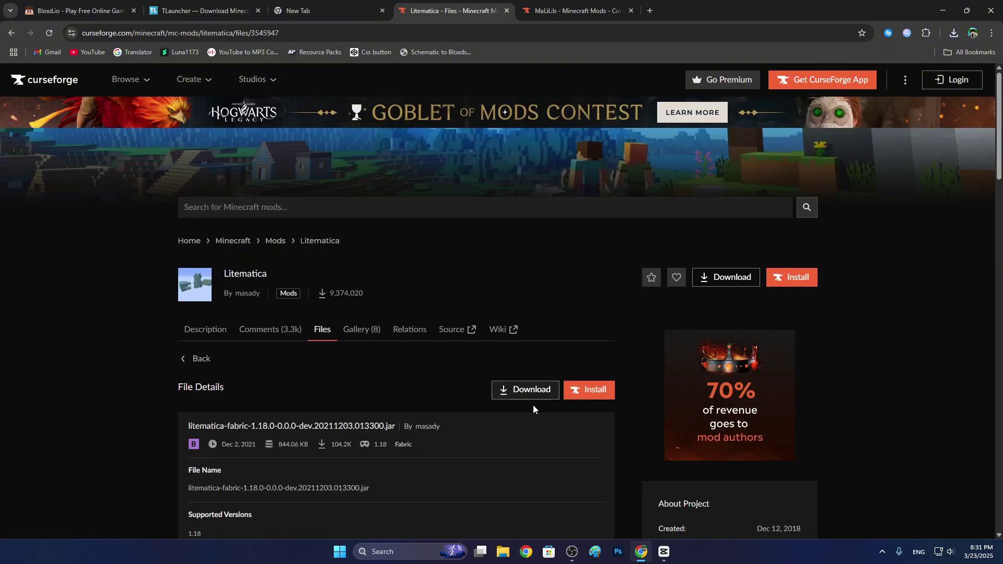
pyautogui.click(512, 390)
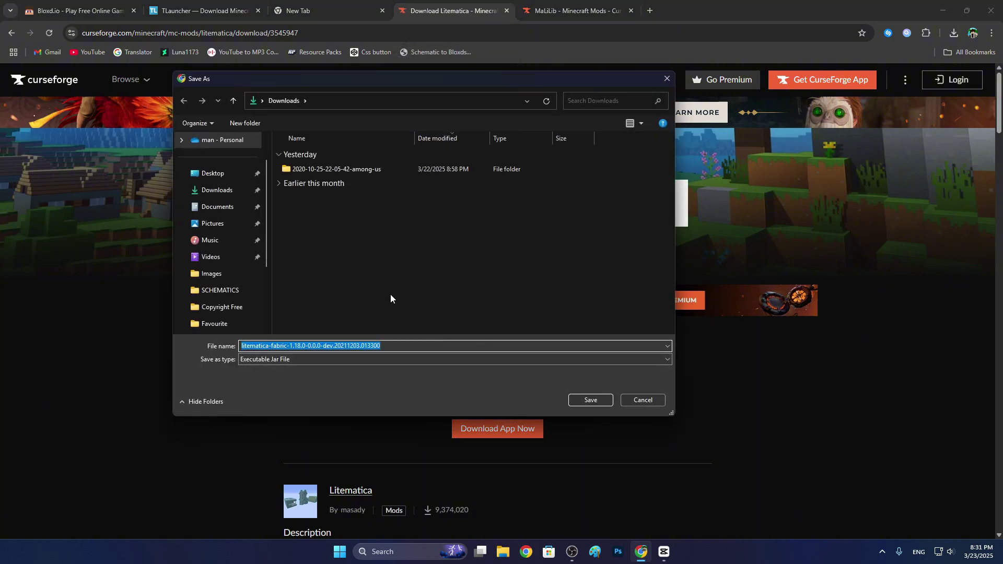
pyautogui.click(591, 400)
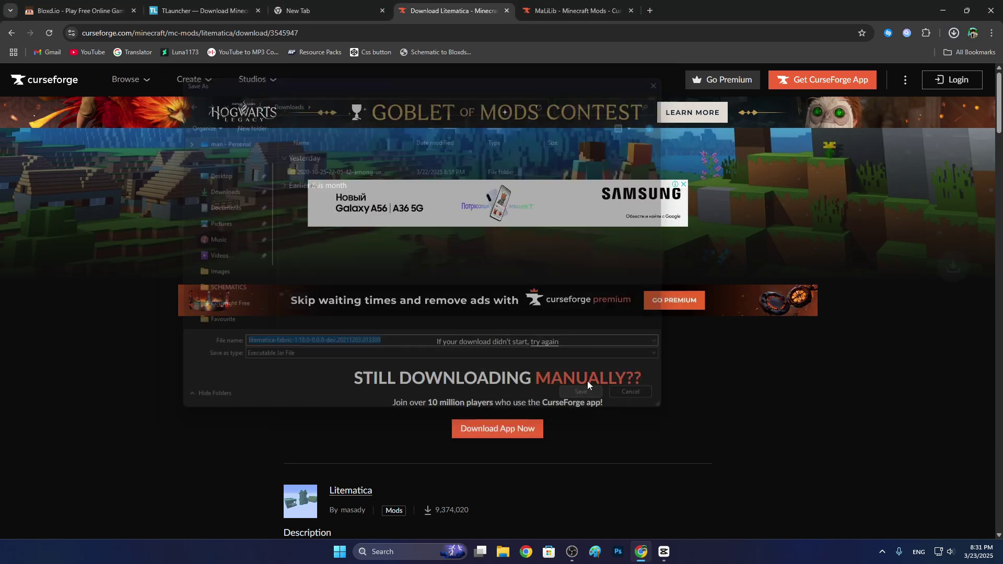
pyautogui.click(506, 11)
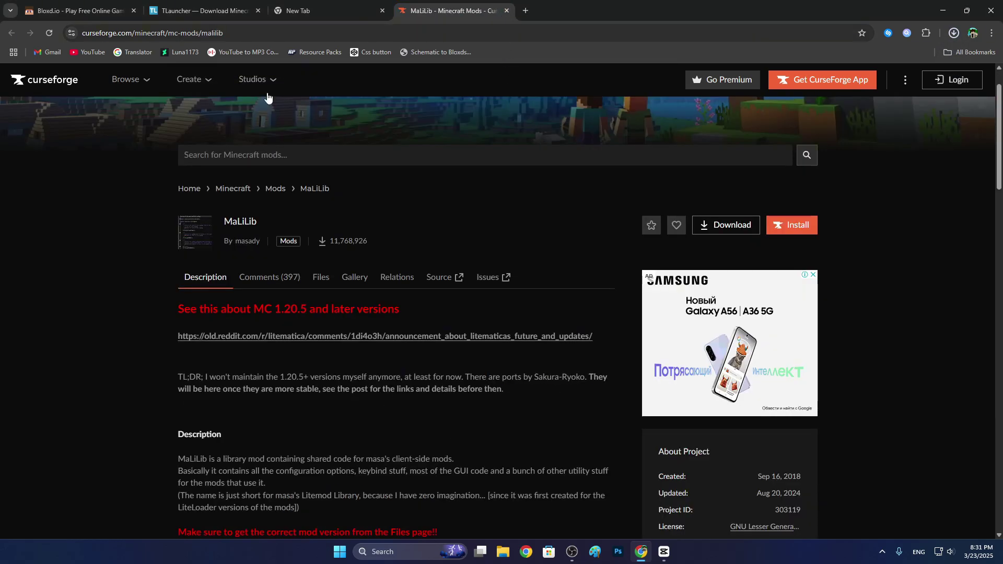
# - Open the MaLiLib file list and filter it to game version 1.18
pyautogui.click(320, 277)
pyautogui.scroll(-2, 277, 303)
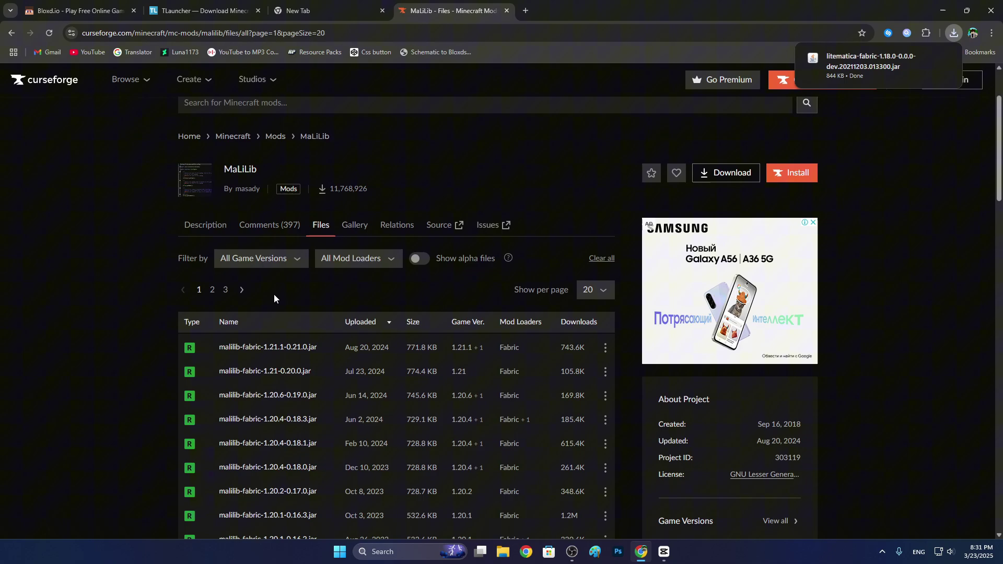
pyautogui.click(256, 258)
pyautogui.scroll(-2, 256, 328)
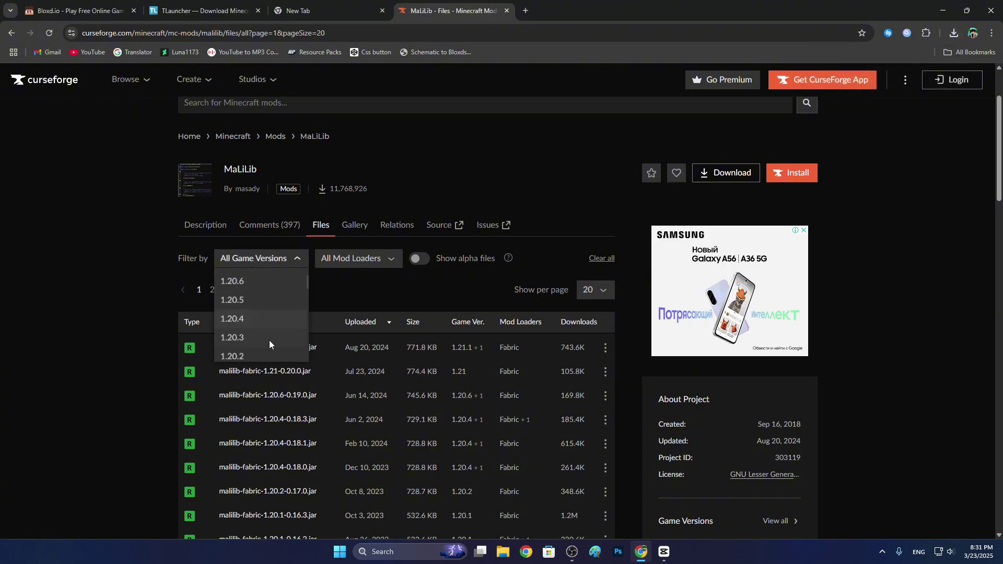
pyautogui.scroll(-3, 252, 316)
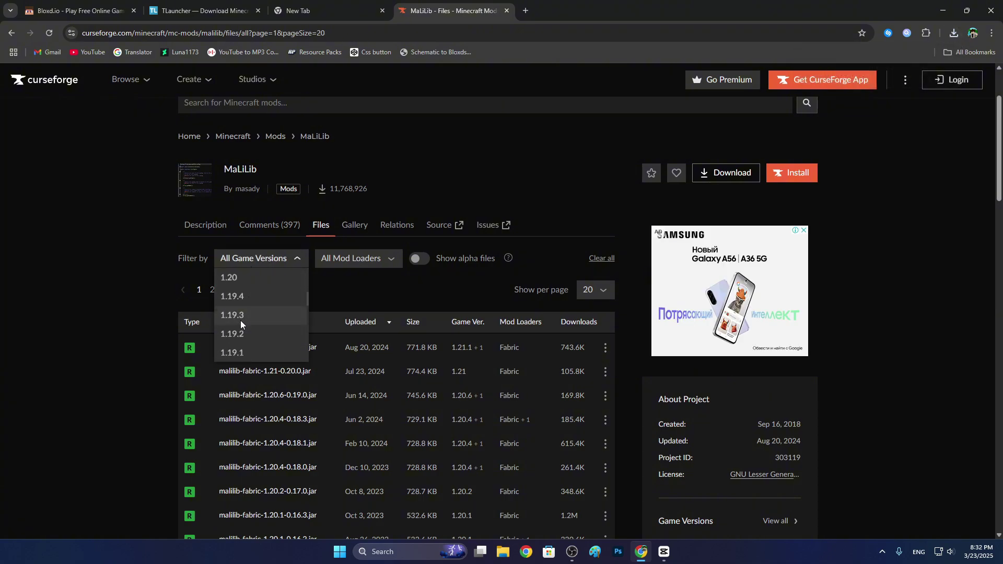
pyautogui.scroll(-3, 240, 324)
pyautogui.click(244, 320)
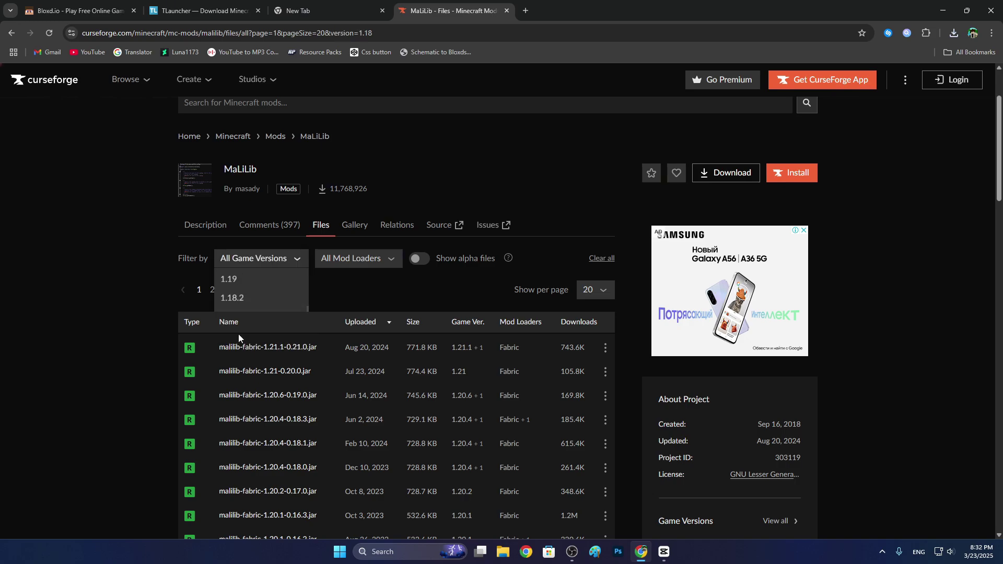
# - Download the MaLiLib file malilib-fabric-1.18.0-0.10.0-dev.26 for game version 1.18
pyautogui.scroll(-1, 136, 332)
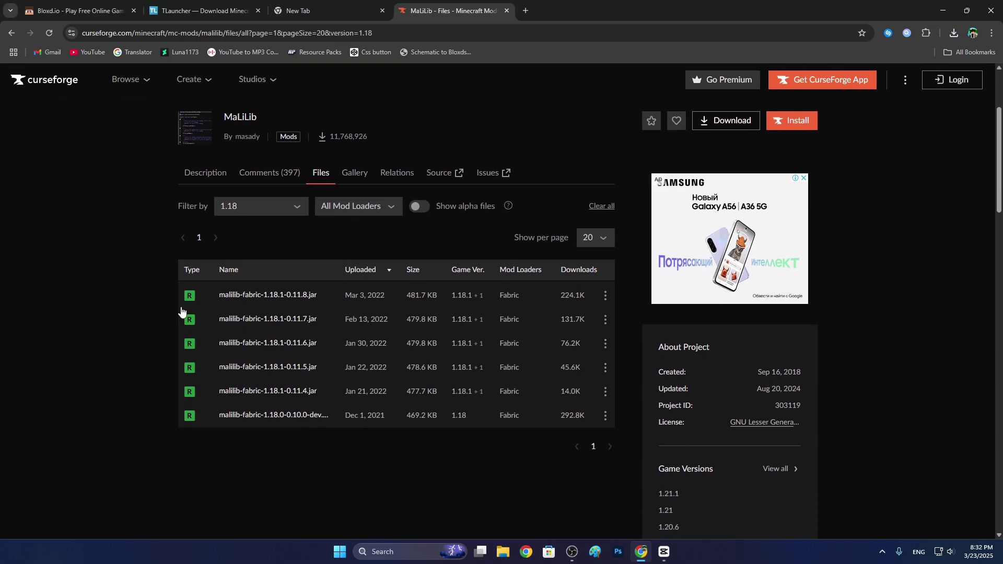
pyautogui.click(283, 417)
pyautogui.scroll(-1, 489, 342)
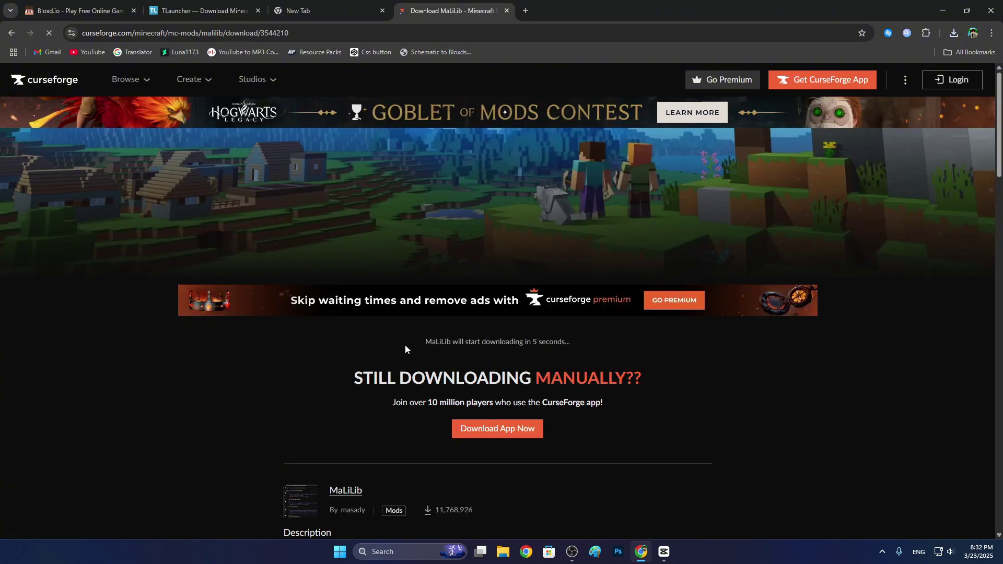
# - Switch to File Explorer, open the Downloads folder and run TLauncher-Installer-1.7.3
pyautogui.press('super+d')
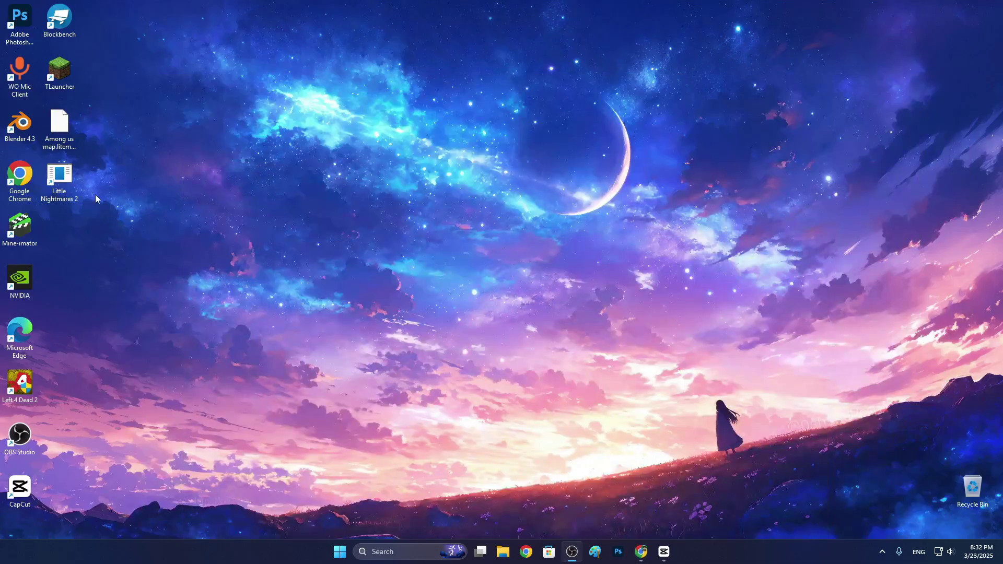
pyautogui.click(503, 552)
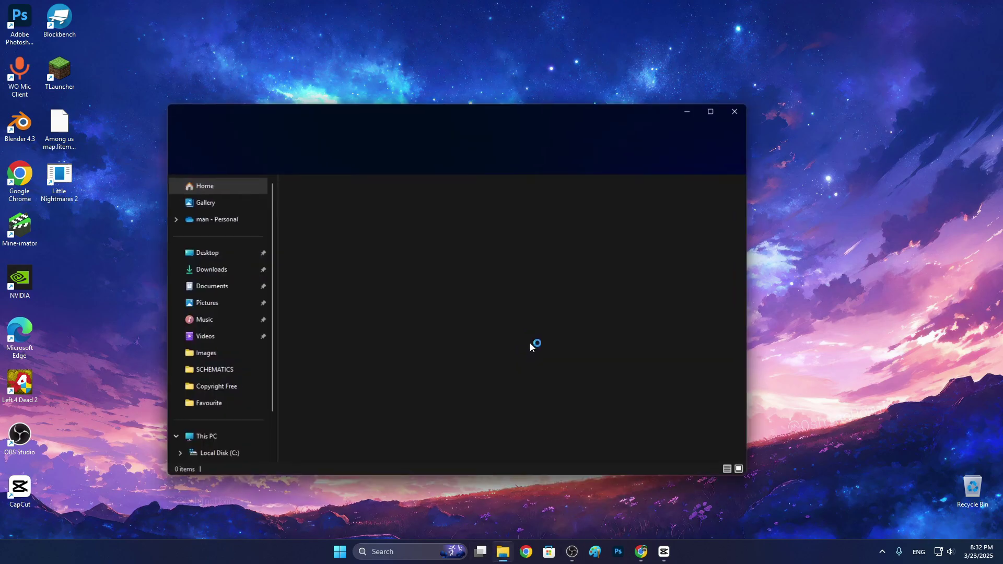
pyautogui.moveTo(442, 119); pyautogui.dragTo(475, 94)
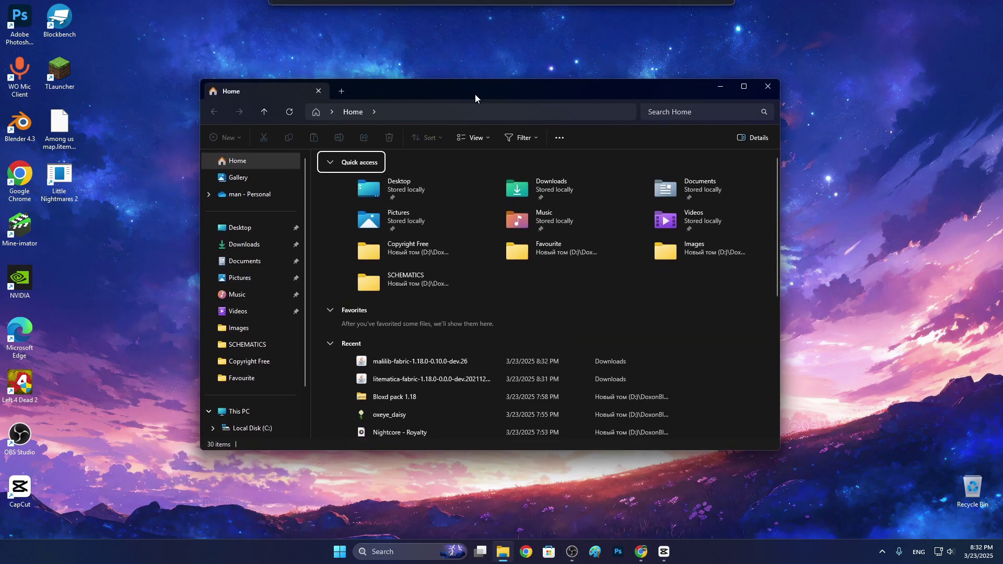
pyautogui.click(242, 251)
pyautogui.click(386, 217)
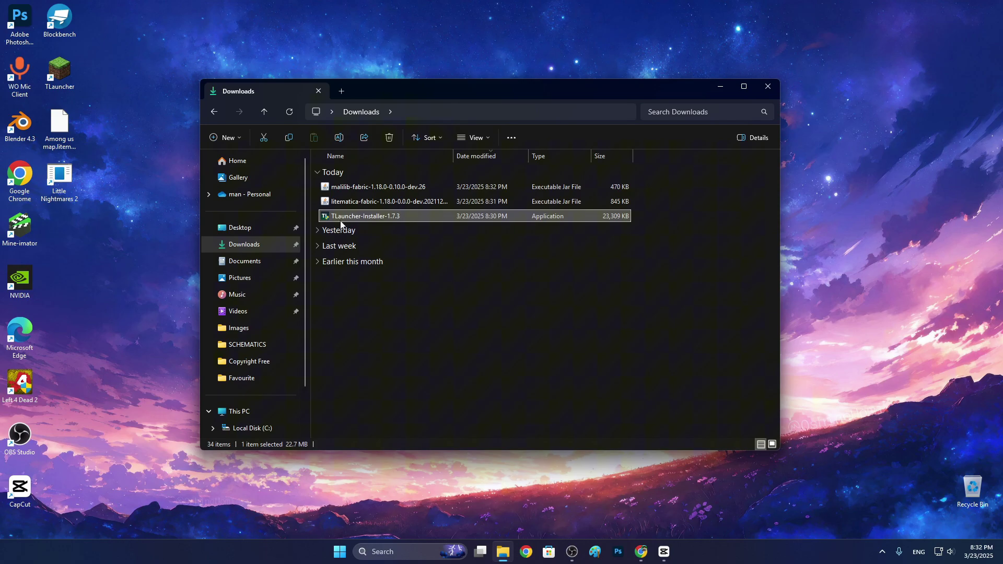
pyautogui.doubleClick(360, 215)
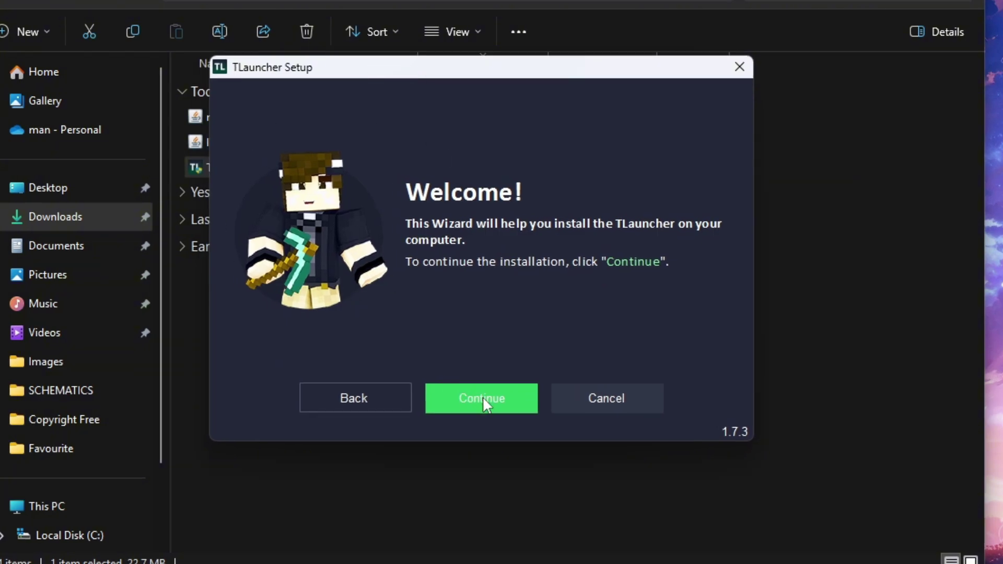
# - Complete the TLauncher setup with the default installation folder, keeping the launch, desktop shortcut and GPU settings tasks enabled
pyautogui.click(483, 400)
pyautogui.click(478, 397)
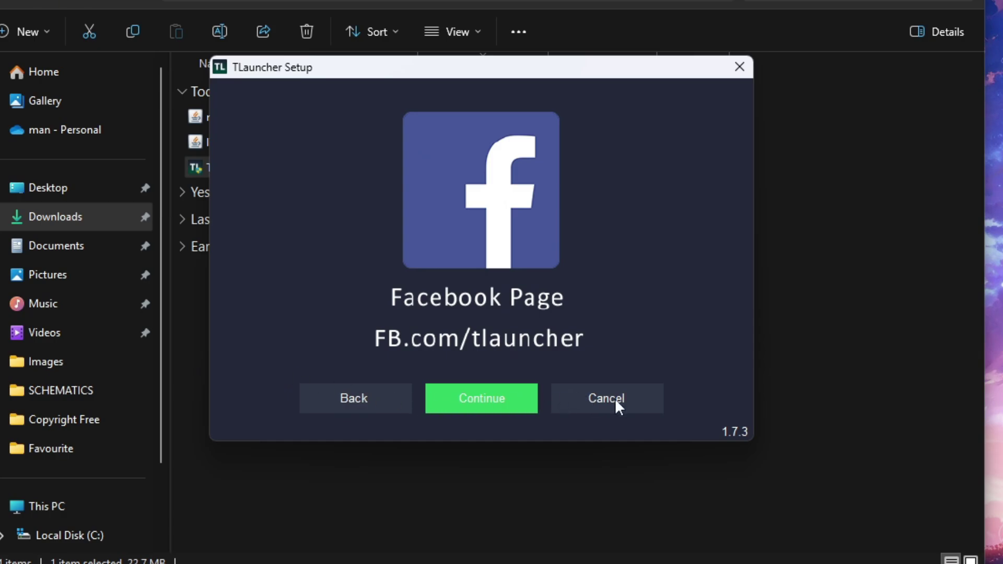
pyautogui.click(478, 399)
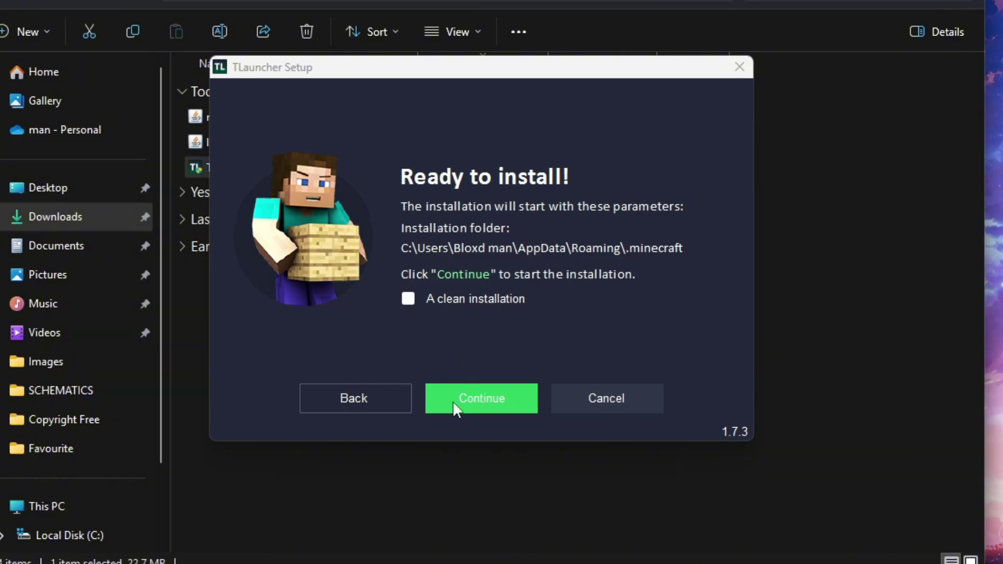
pyautogui.click(481, 401)
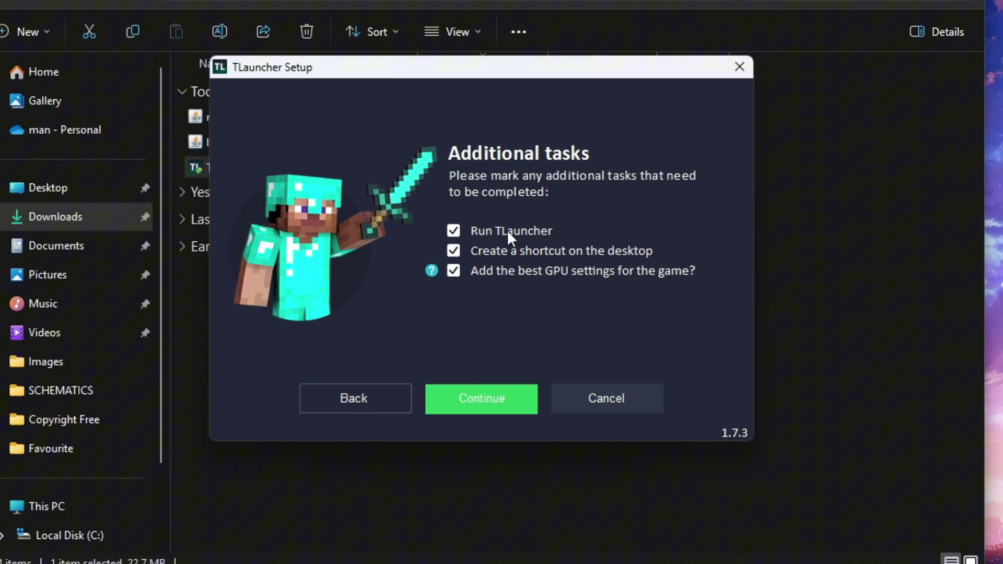
pyautogui.click(481, 400)
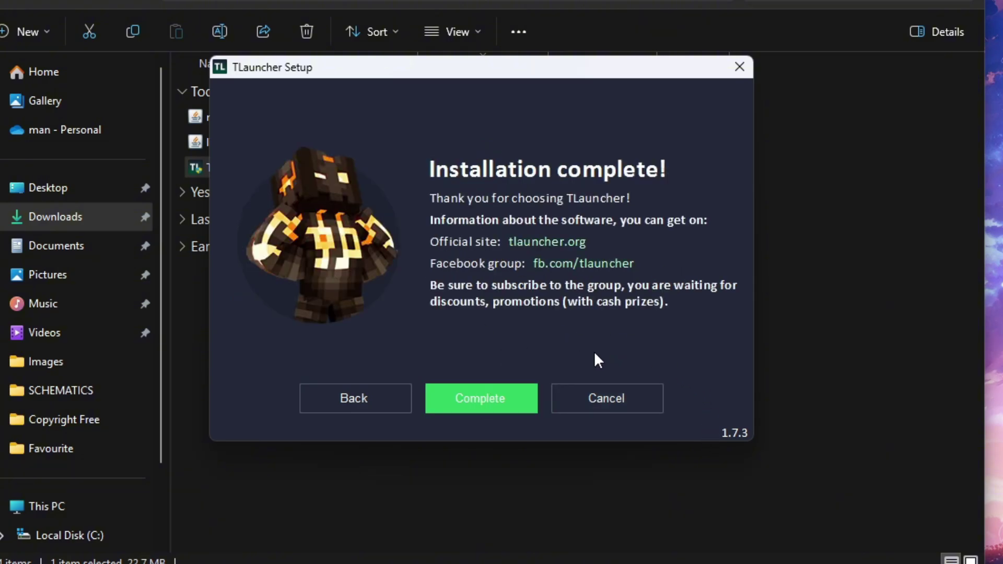
pyautogui.click(503, 399)
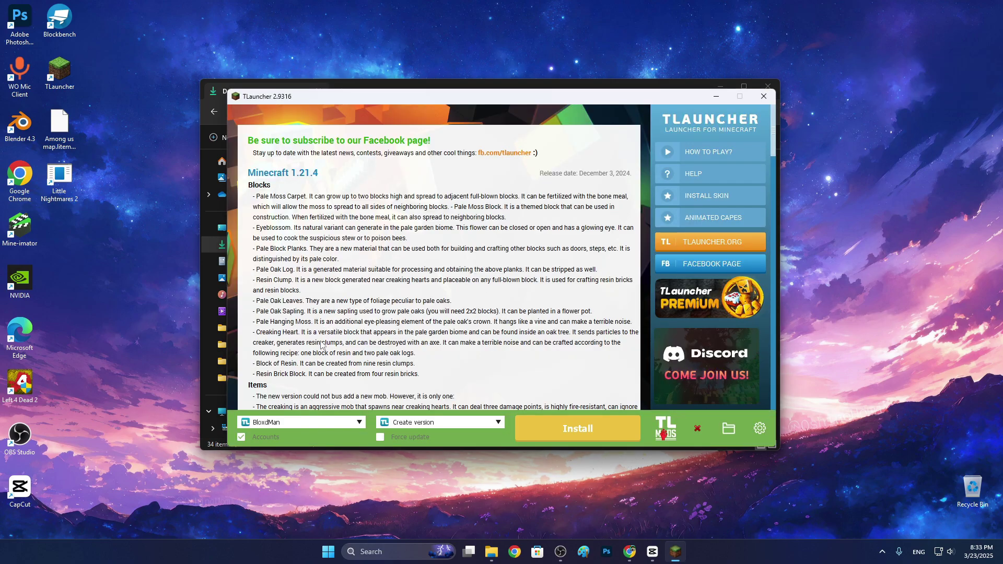
# - Check TLauncher's list of game versions for the Fabric 1.18 entry
pyautogui.click(398, 421)
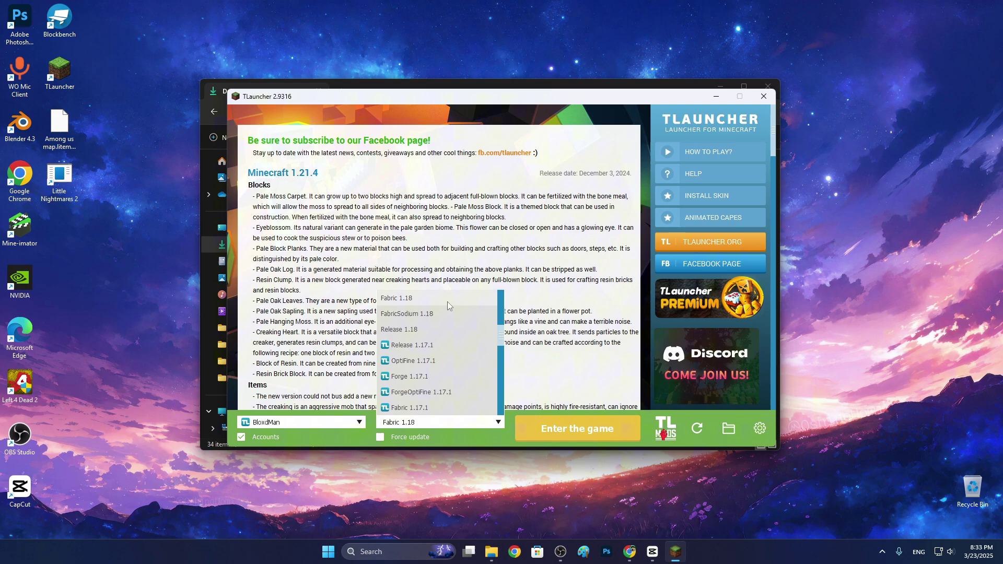
pyautogui.click(555, 295)
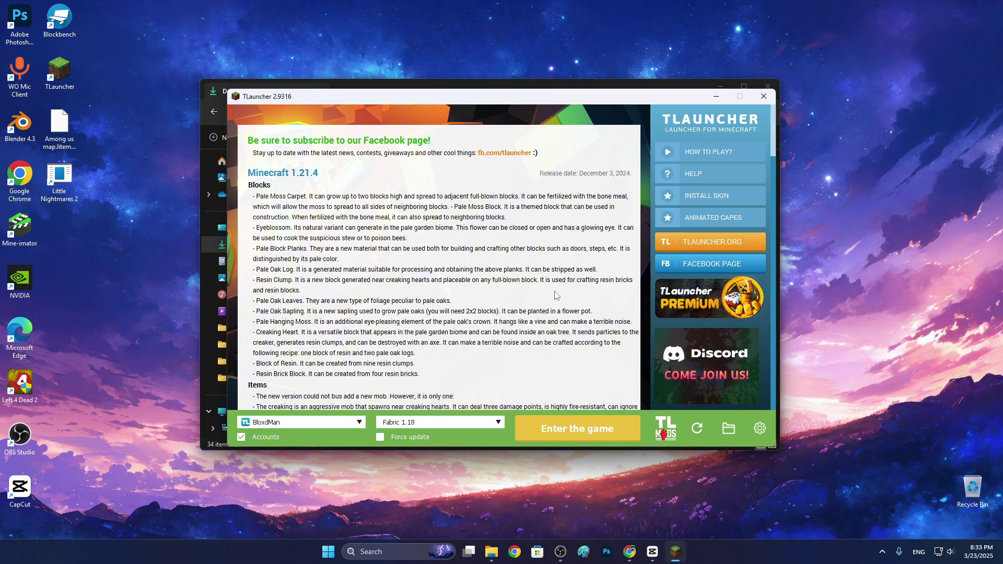
pyautogui.click(387, 425)
pyautogui.click(394, 426)
# - Open the .minecraft game folder from TLauncher and go into its mods folder
pyautogui.click(729, 431)
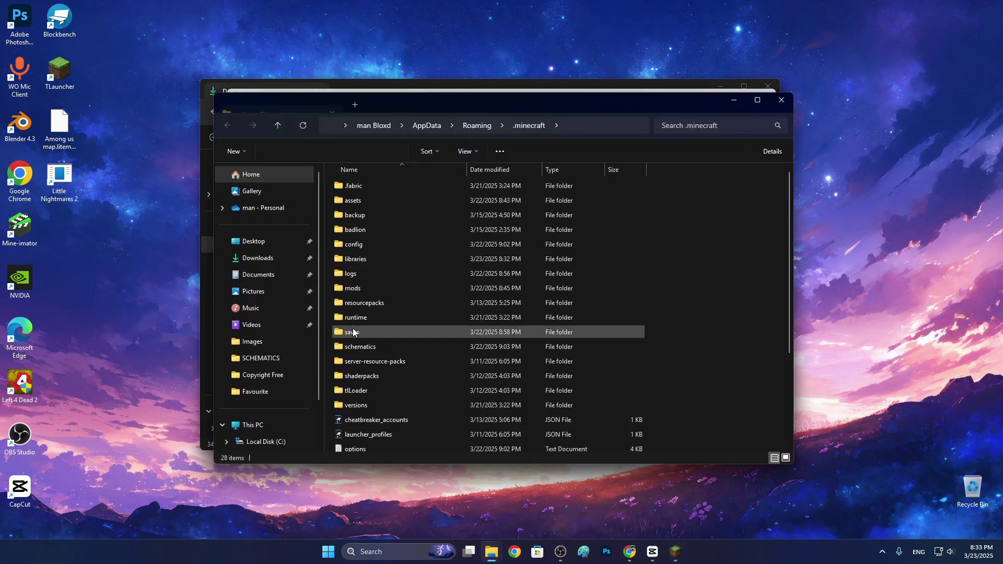
pyautogui.moveTo(409, 106); pyautogui.dragTo(369, 115)
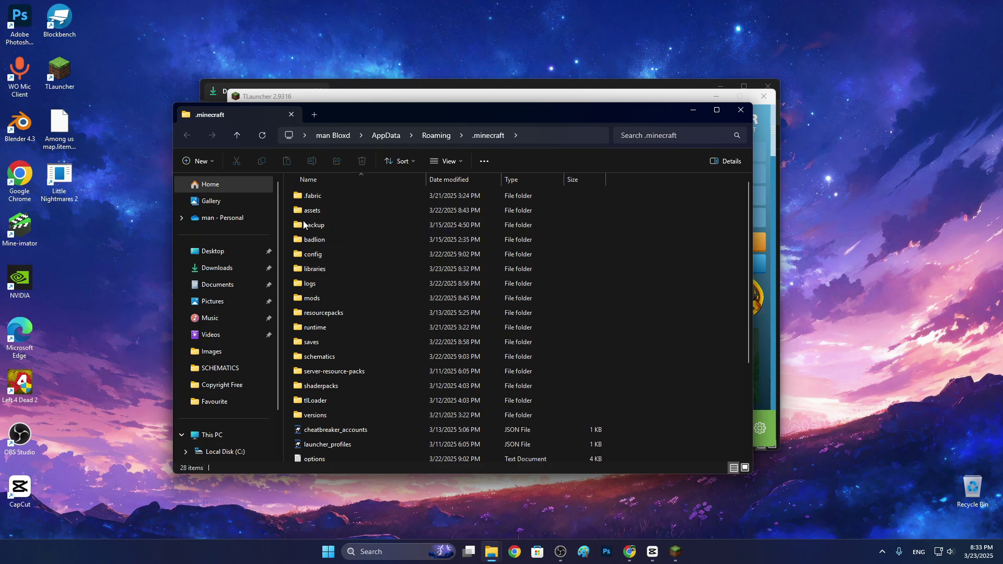
pyautogui.click(317, 286)
pyautogui.click(340, 302)
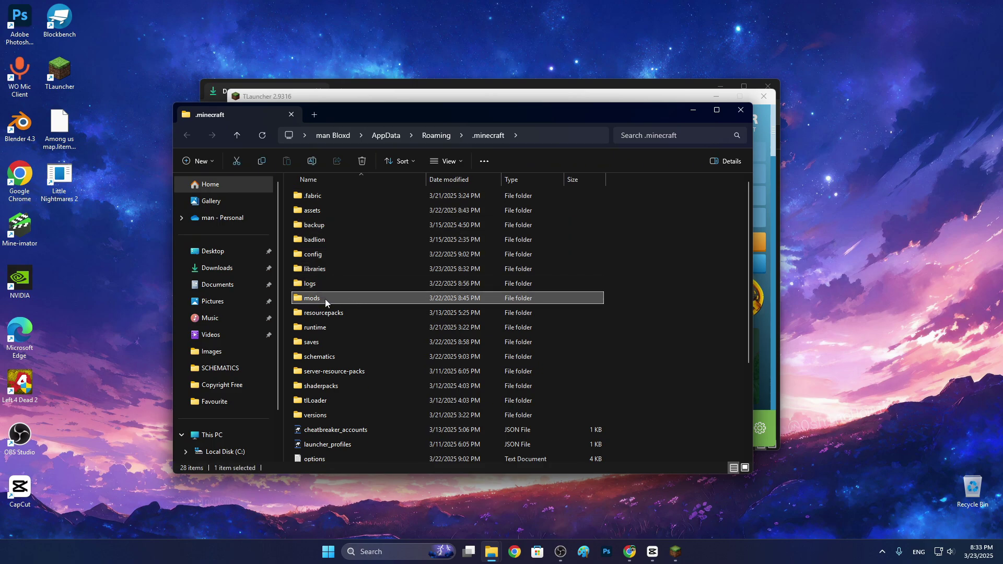
pyautogui.doubleClick(325, 299)
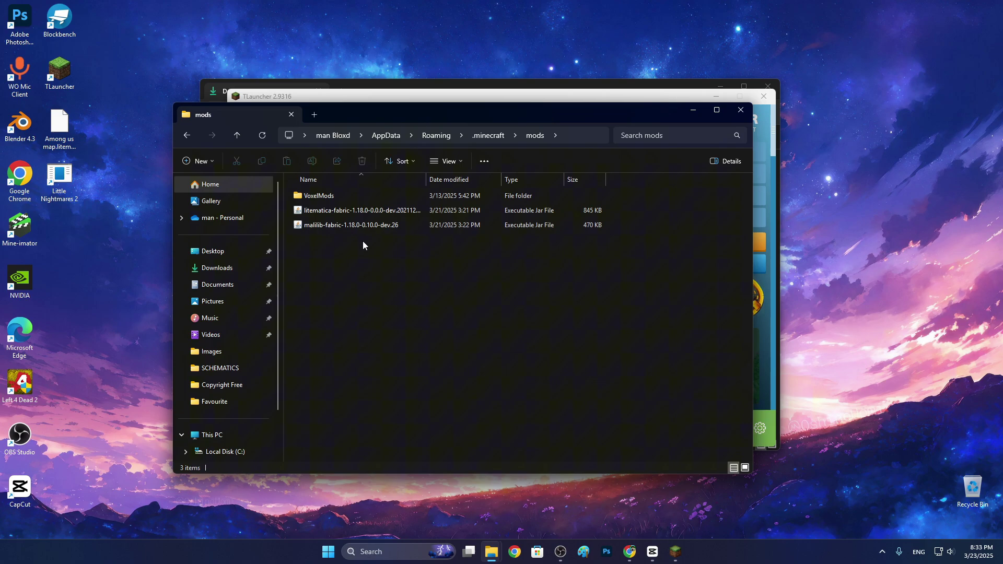
# - Arrange the mods and Downloads folder windows side by side, with mods on the right half of the screen
pyautogui.moveTo(362, 257); pyautogui.dragTo(340, 234)
pyautogui.moveTo(358, 124); pyautogui.dragTo(434, 39)
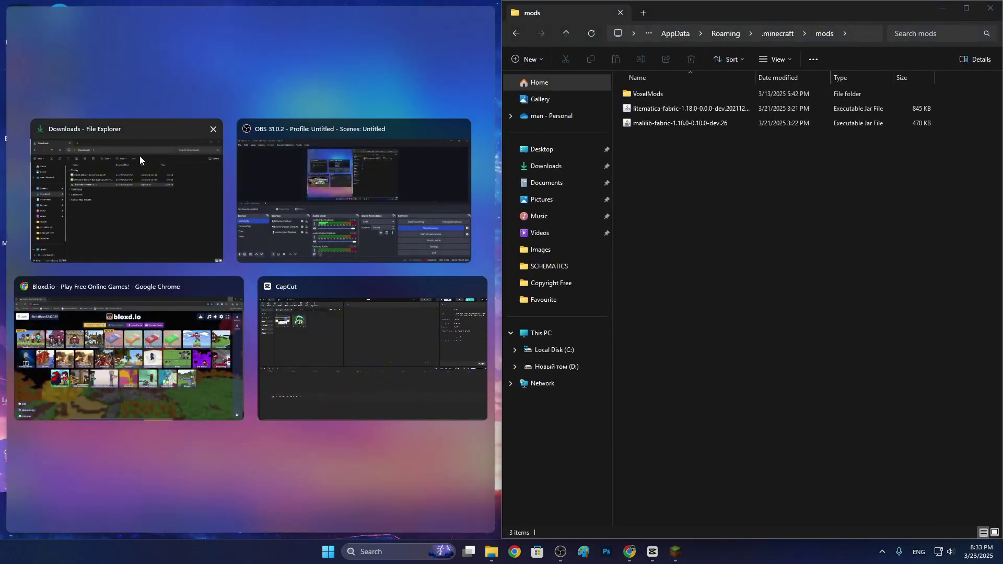
pyautogui.click(103, 196)
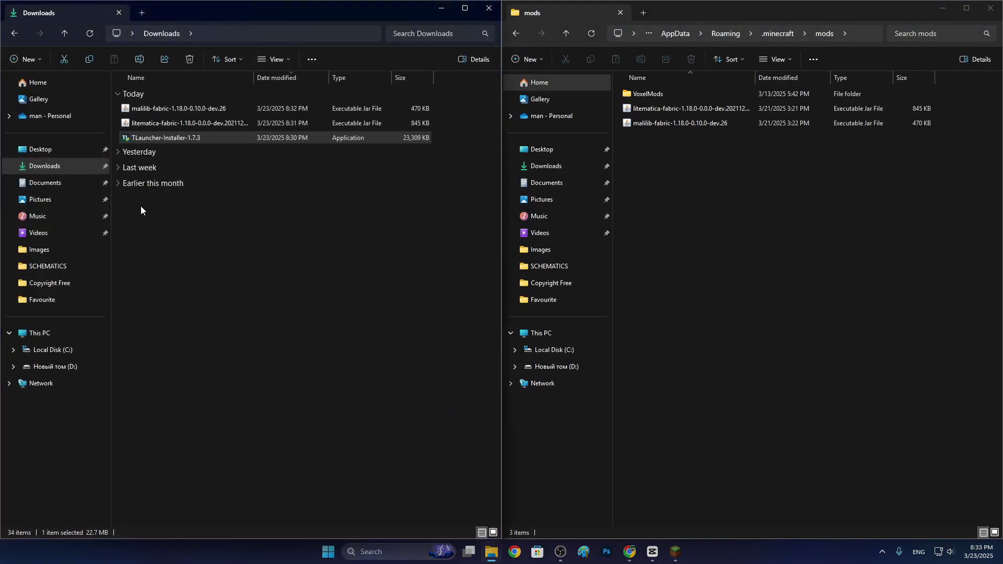
# - Move the Litematica and MaLiLib 1.18 jar files from Downloads into the mods folder, replacing the files with the same names
pyautogui.click(202, 247)
pyautogui.click(149, 124)
pyautogui.keyDown('ctrl'); pyautogui.click(139, 109); pyautogui.keyUp('ctrl')
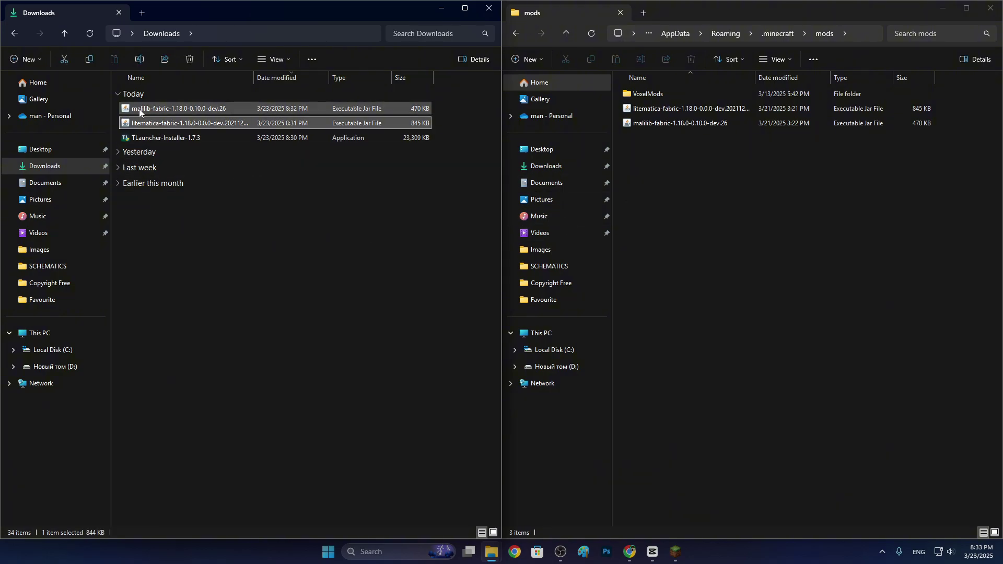
pyautogui.moveTo(119, 108); pyautogui.dragTo(775, 186)
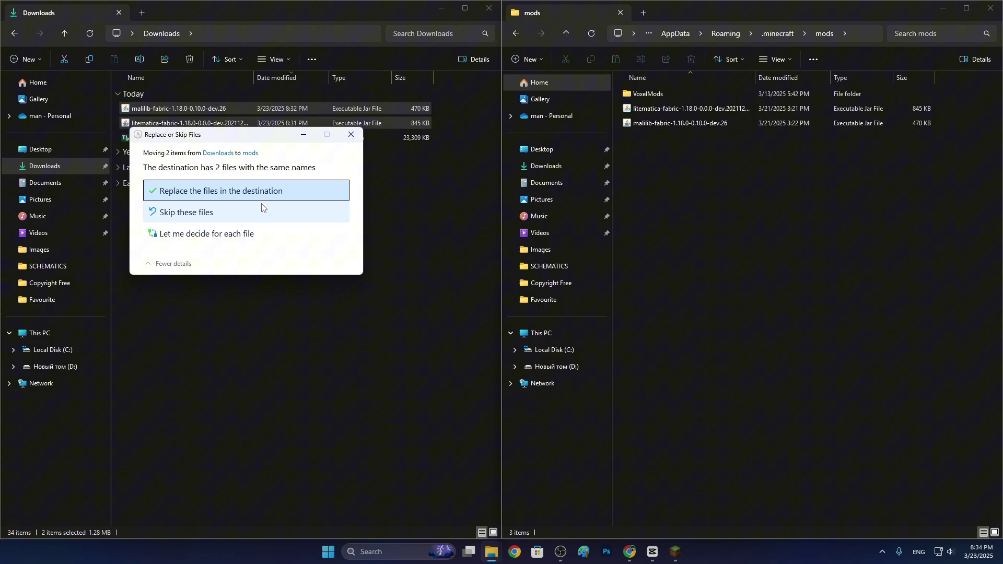
pyautogui.click(198, 192)
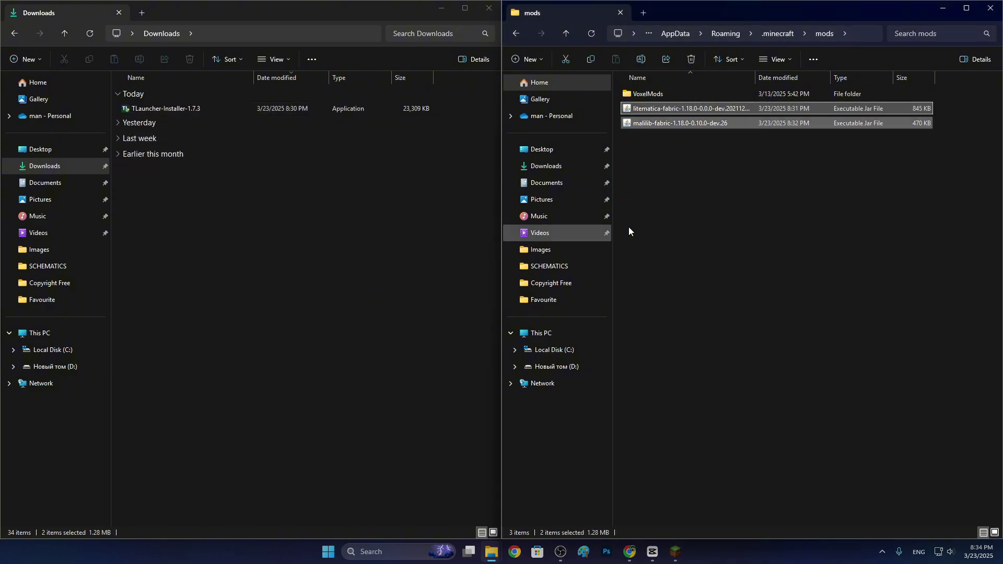
# - Close both folder windows and launch the game from TLauncher with Fabric 1.18
pyautogui.click(990, 8)
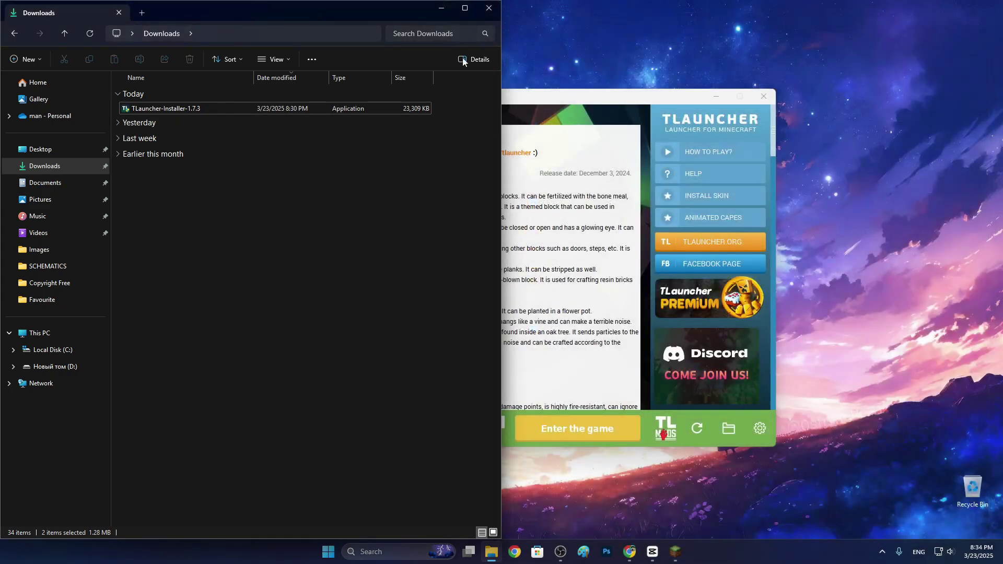
pyautogui.click(489, 9)
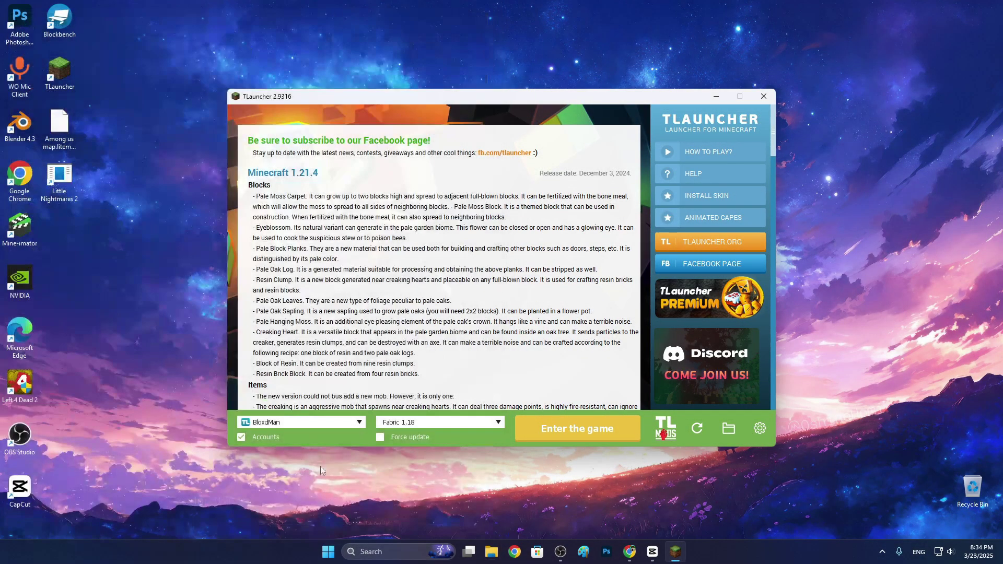
pyautogui.click(559, 423)
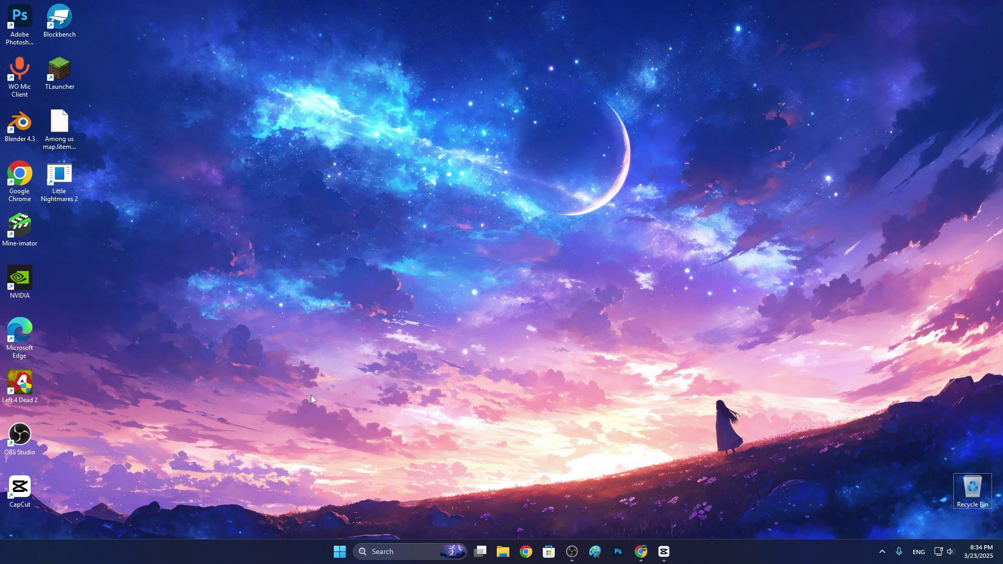
# - Open the AppData Roaming folder by running %appdata% from the Run dialog
pyautogui.press('super+r')
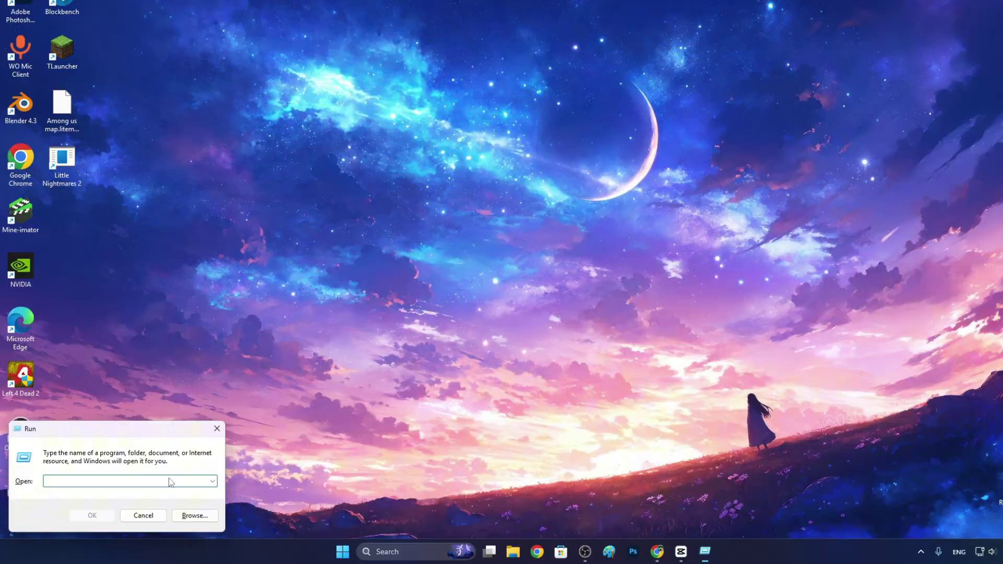
pyautogui.write('%a')
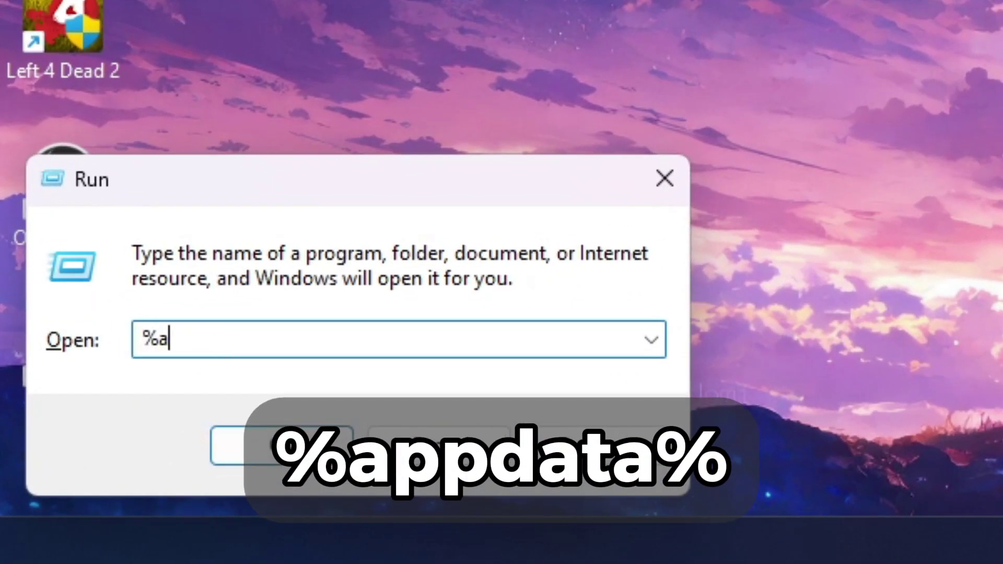
pyautogui.write('ppdata%')
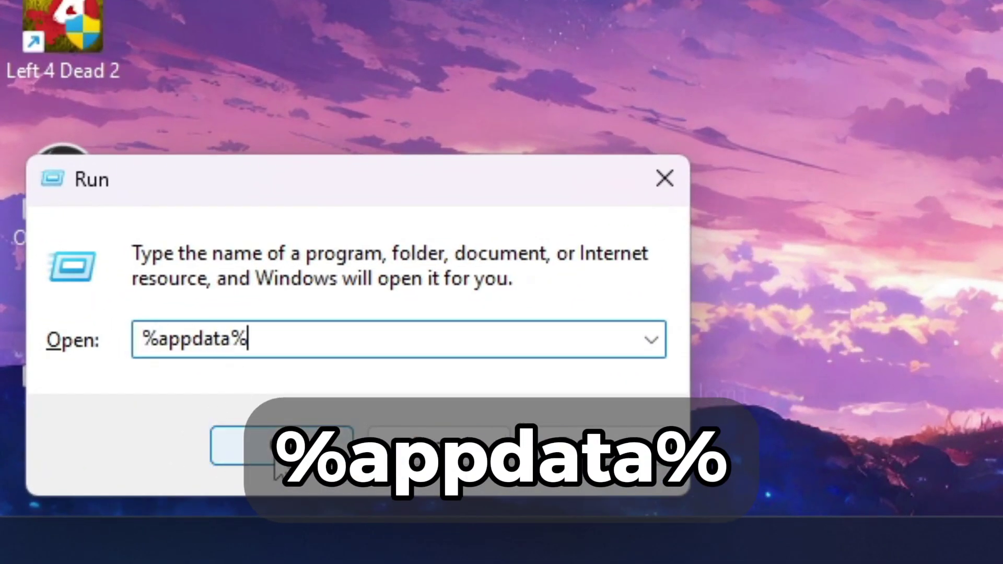
pyautogui.click(220, 444)
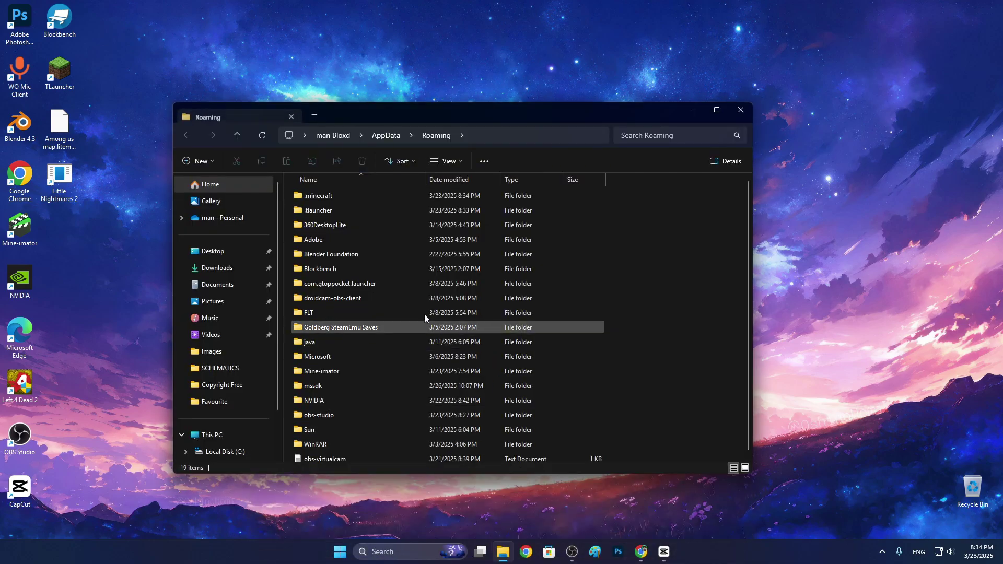
# - Go into the mods folder inside .minecraft to check the mod files, and close the window
pyautogui.click(344, 196)
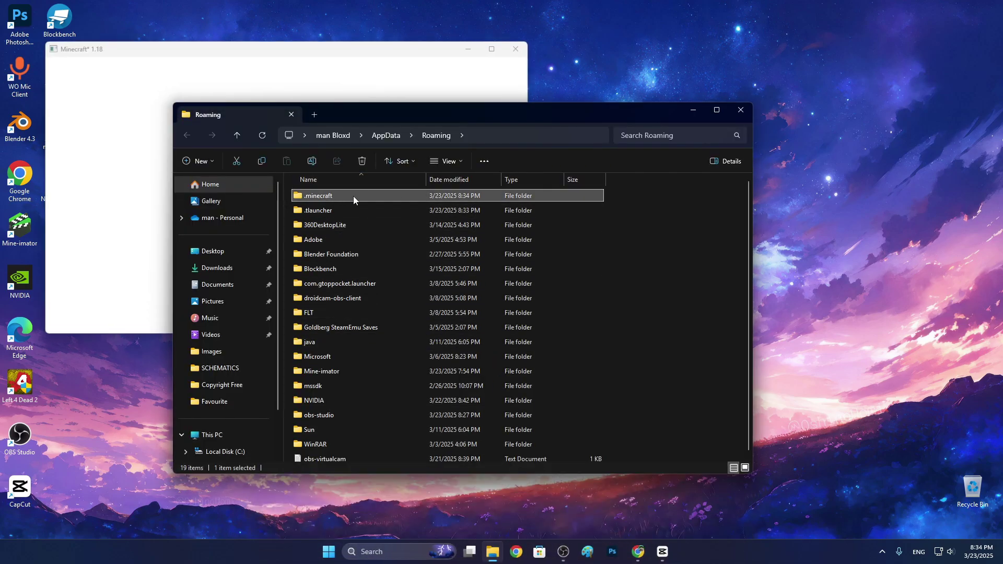
pyautogui.doubleClick(342, 195)
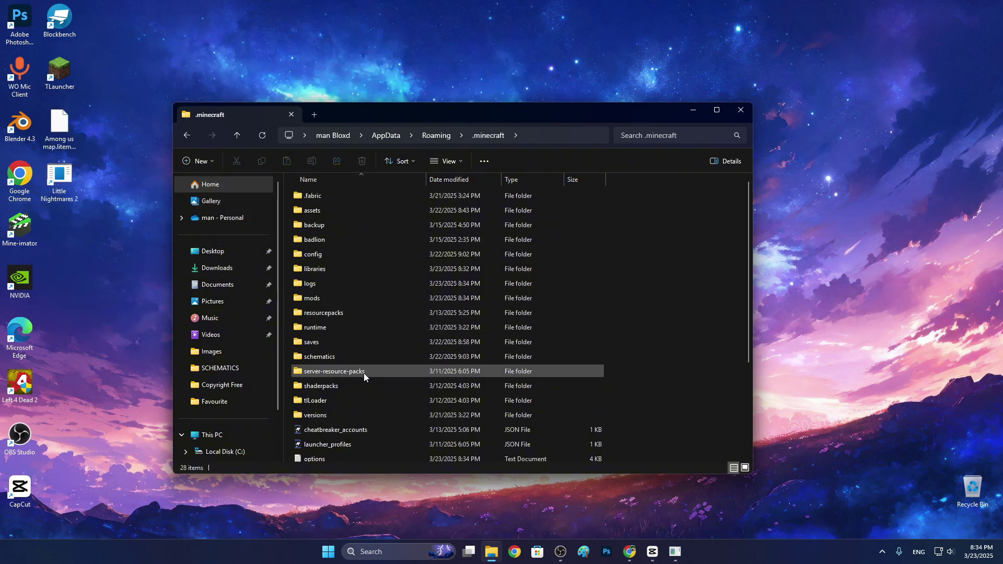
pyautogui.click(316, 300)
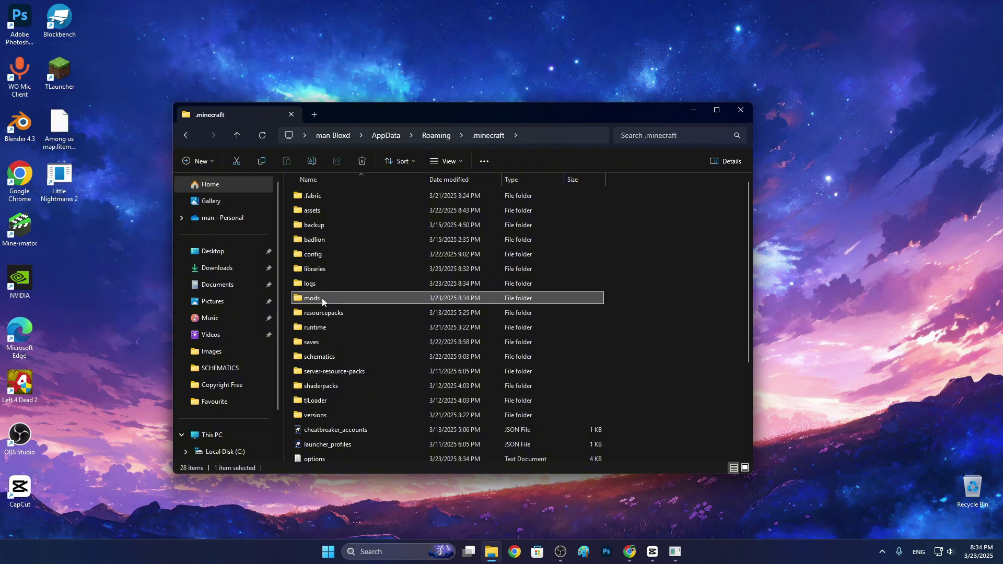
pyautogui.doubleClick(325, 297)
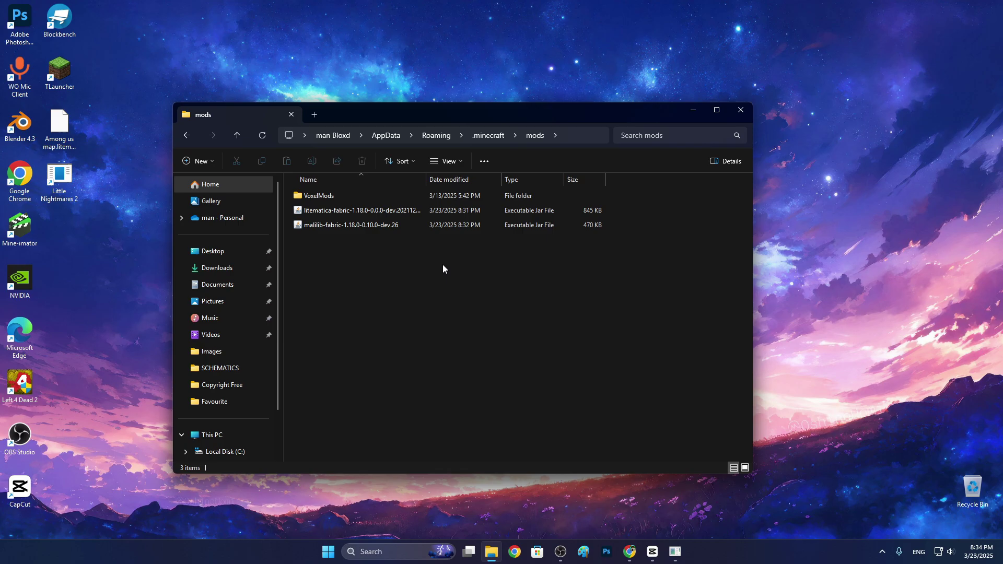
pyautogui.click(741, 109)
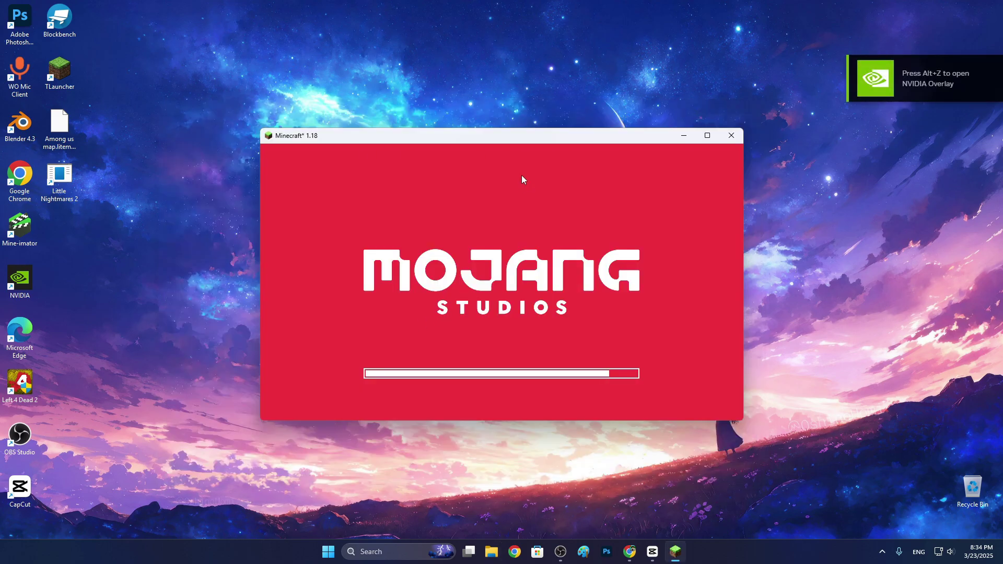
# - Maximize the Minecraft window and look into the game options before returning to the title screen
pyautogui.moveTo(506, 135); pyautogui.dragTo(507, 0)
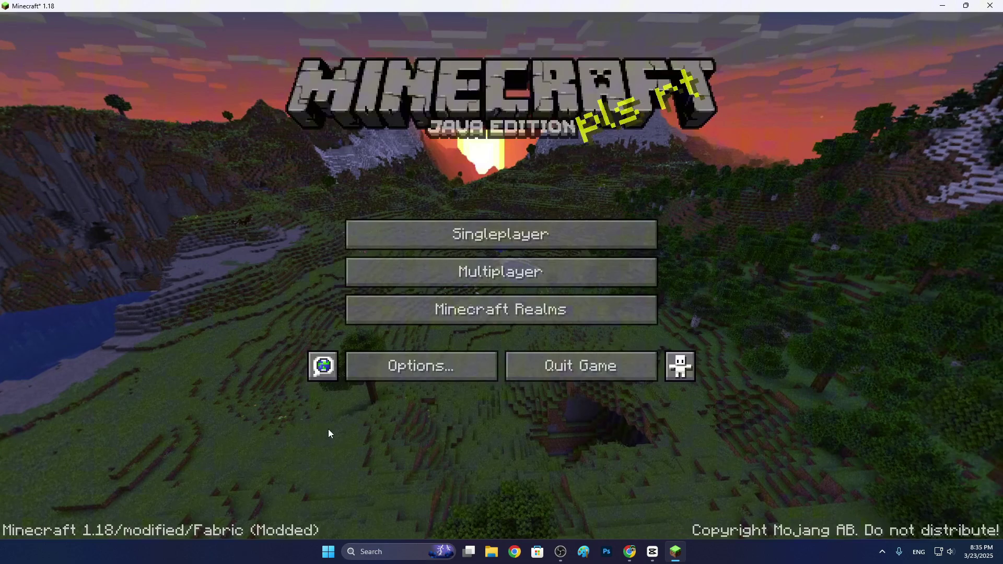
pyautogui.click(424, 371)
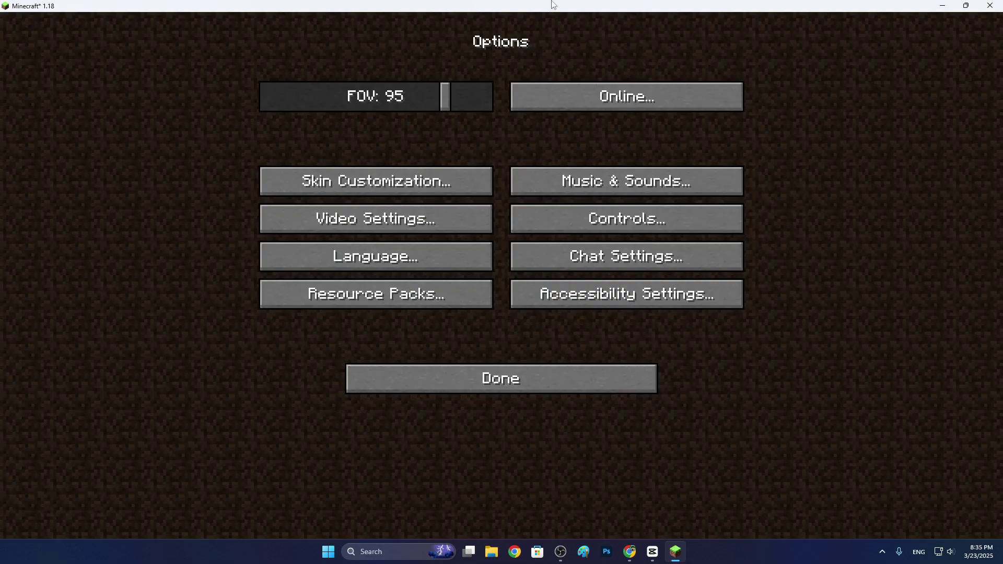
pyautogui.moveTo(551, 3); pyautogui.dragTo(544, 0)
pyautogui.click(456, 368)
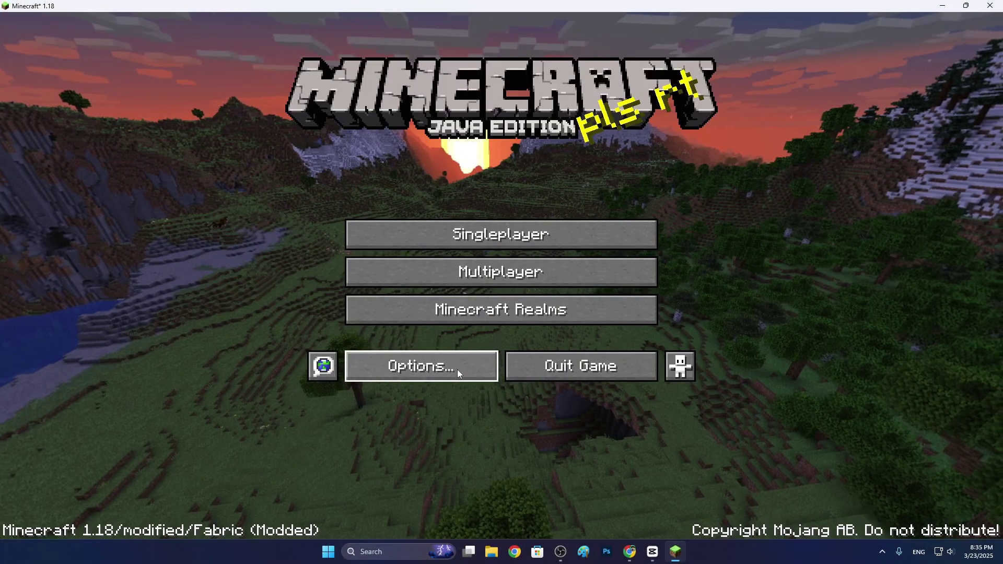
pyautogui.click(457, 368)
pyautogui.click(506, 391)
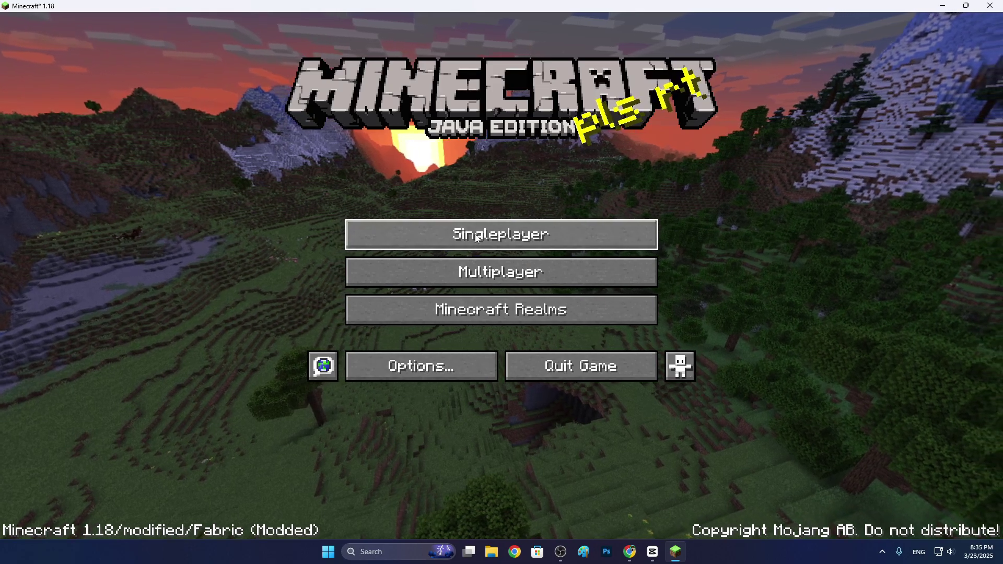
# - View the list of singleplayer worlds, return to the title screen and minimize Minecraft
pyautogui.click(474, 242)
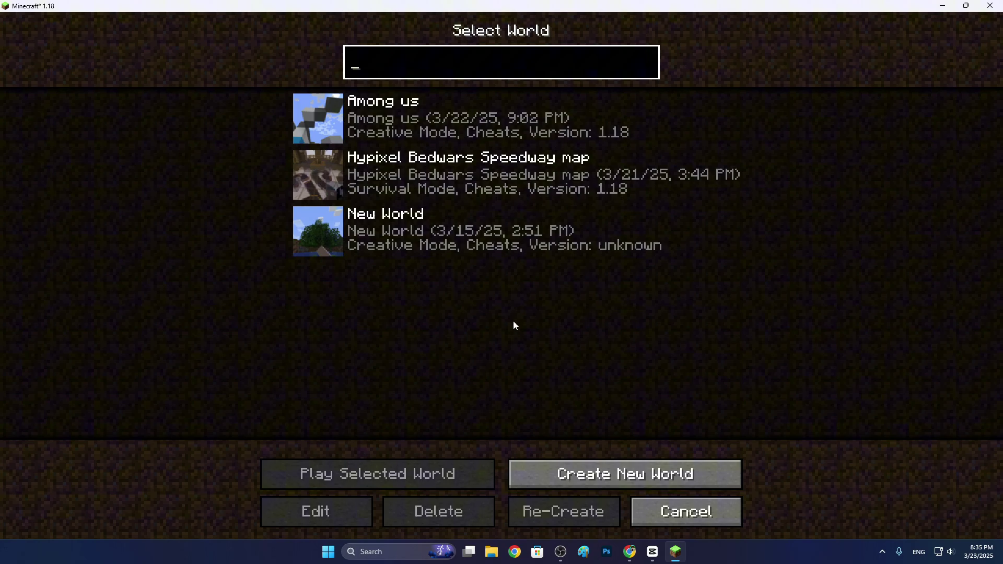
pyautogui.click(665, 509)
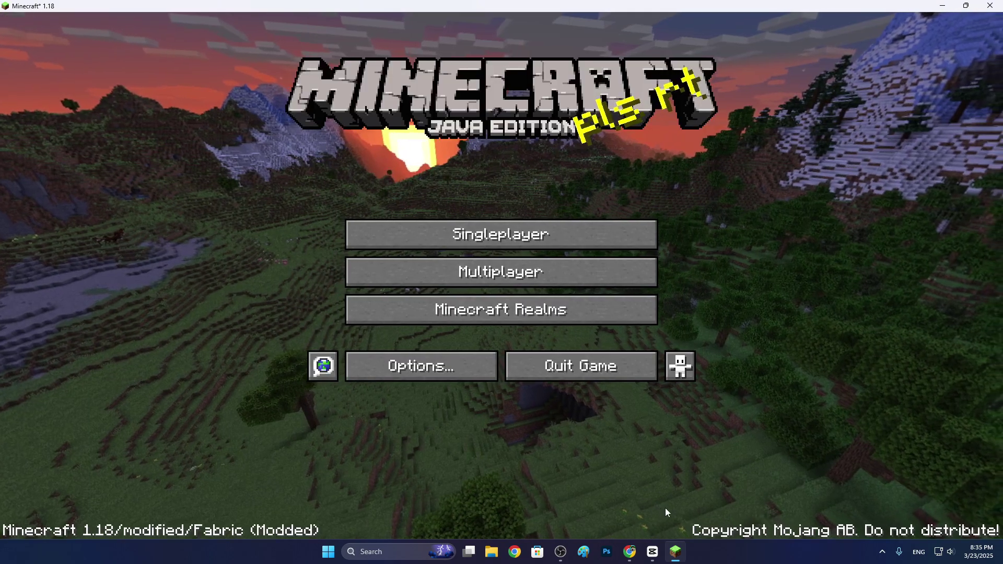
pyautogui.click(942, 6)
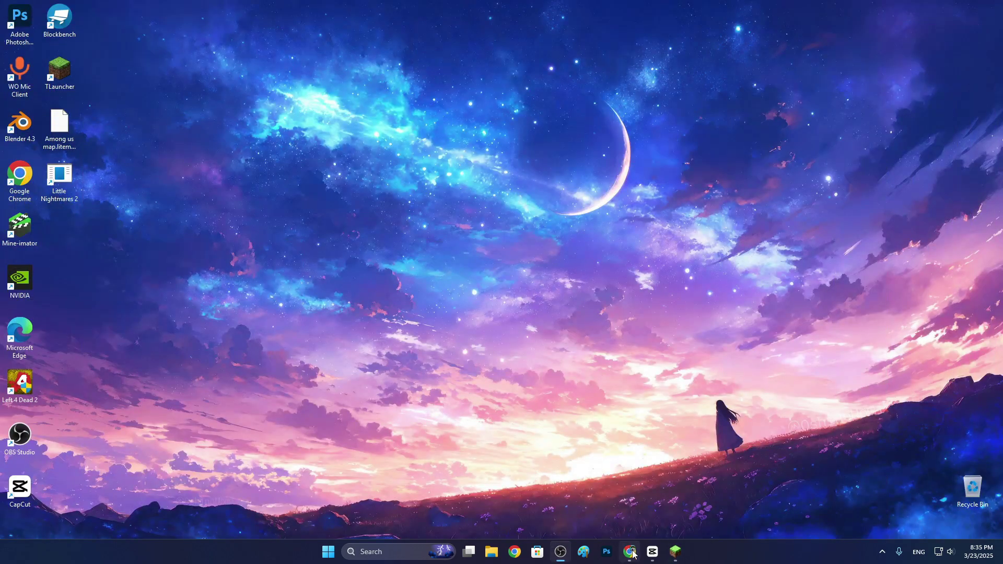
# - Switch to Chrome and open the Planet Minecraft maps listing from the search results, going to page 2
pyautogui.click(630, 552)
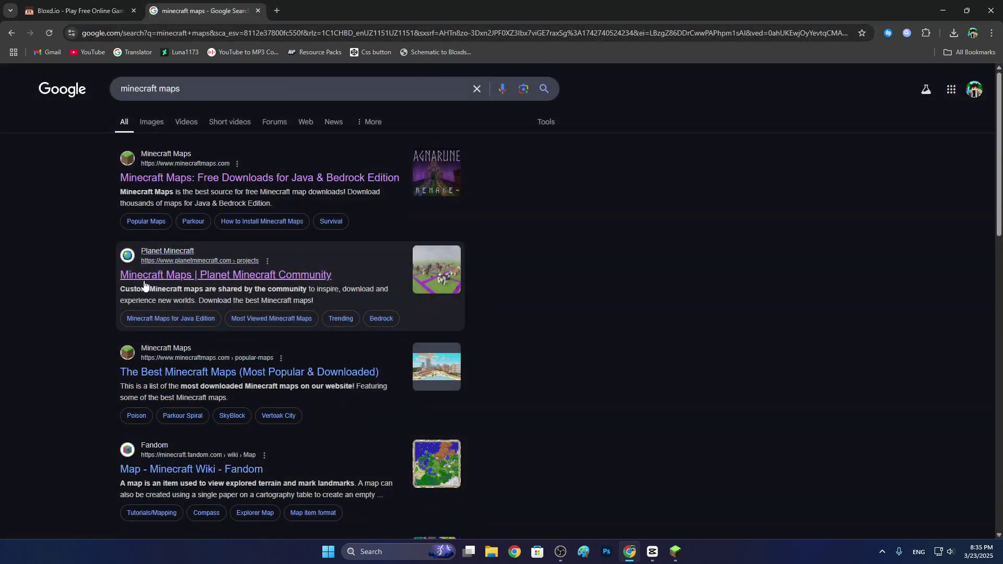
pyautogui.click(153, 275)
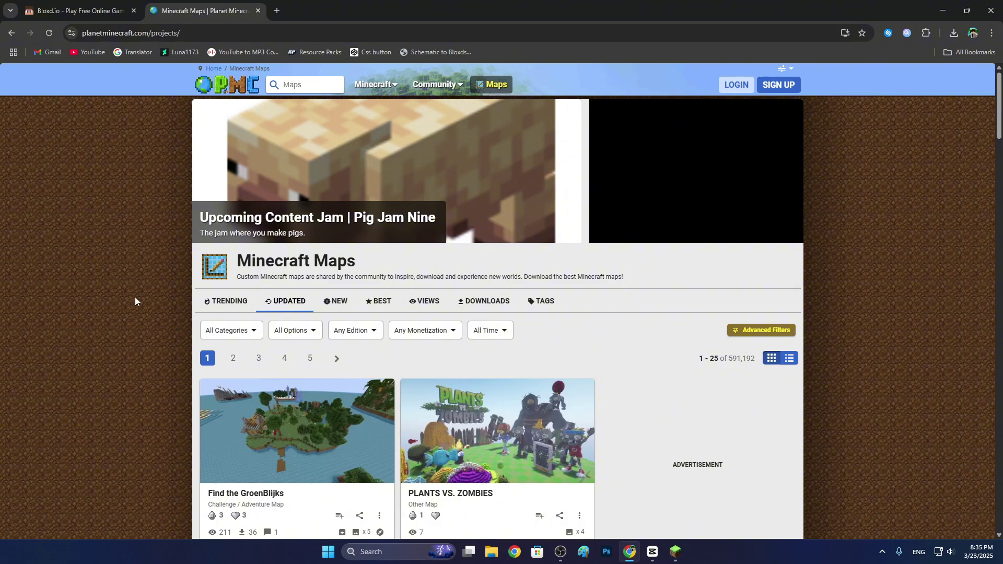
pyautogui.click(233, 358)
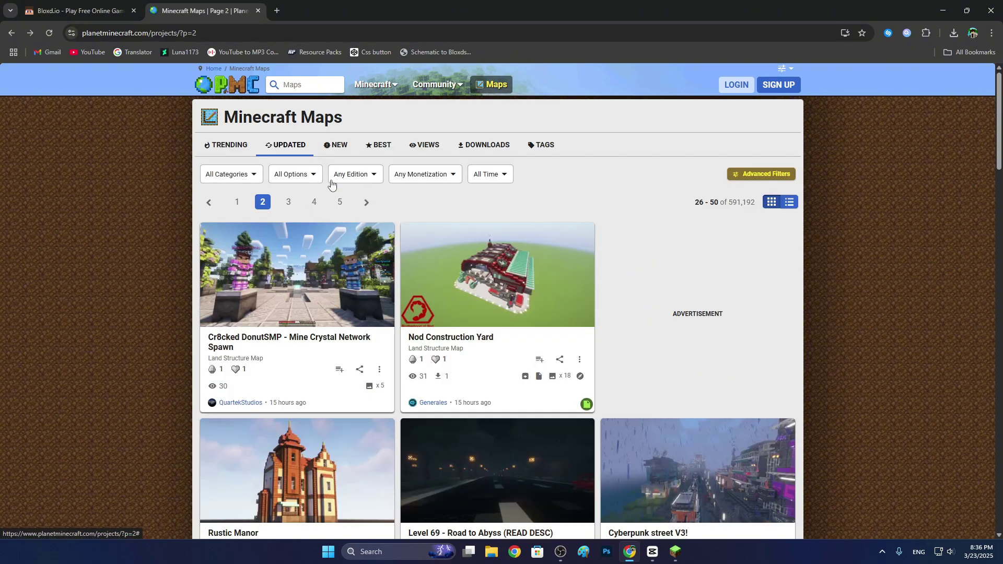
# - Filter the Minecraft maps to Free, Downloadable and Java edition
pyautogui.click(415, 179)
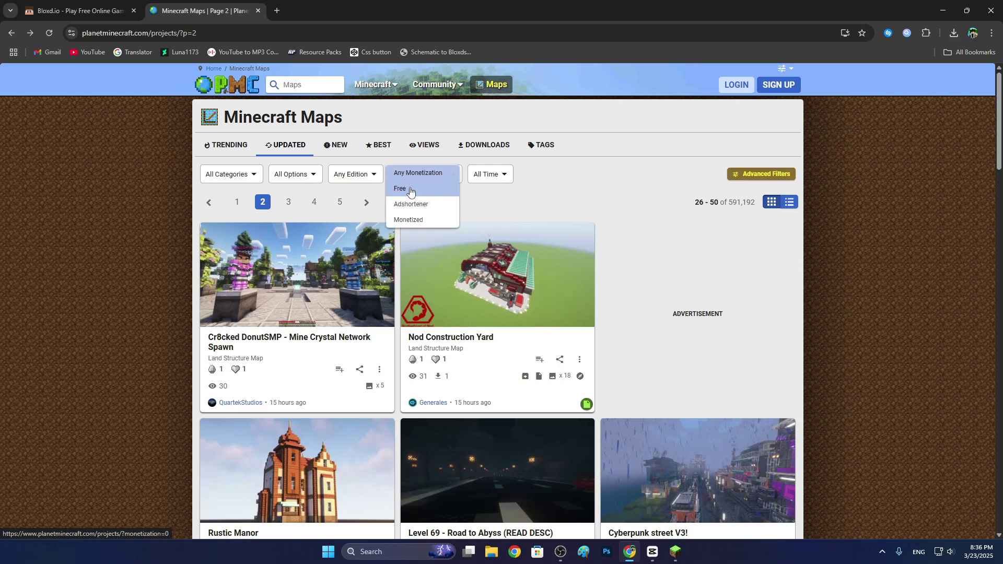
pyautogui.click(410, 189)
pyautogui.click(305, 178)
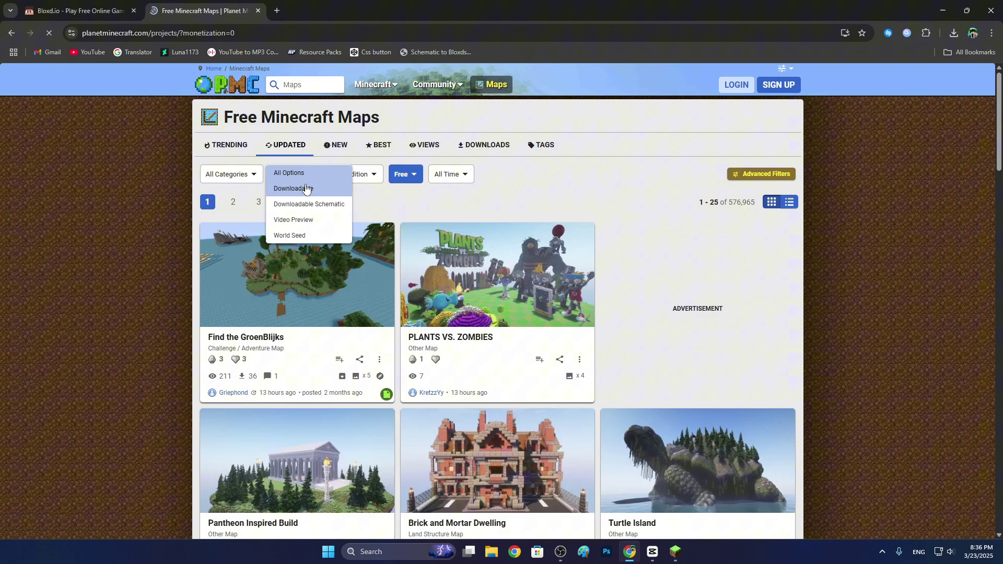
pyautogui.click(294, 189)
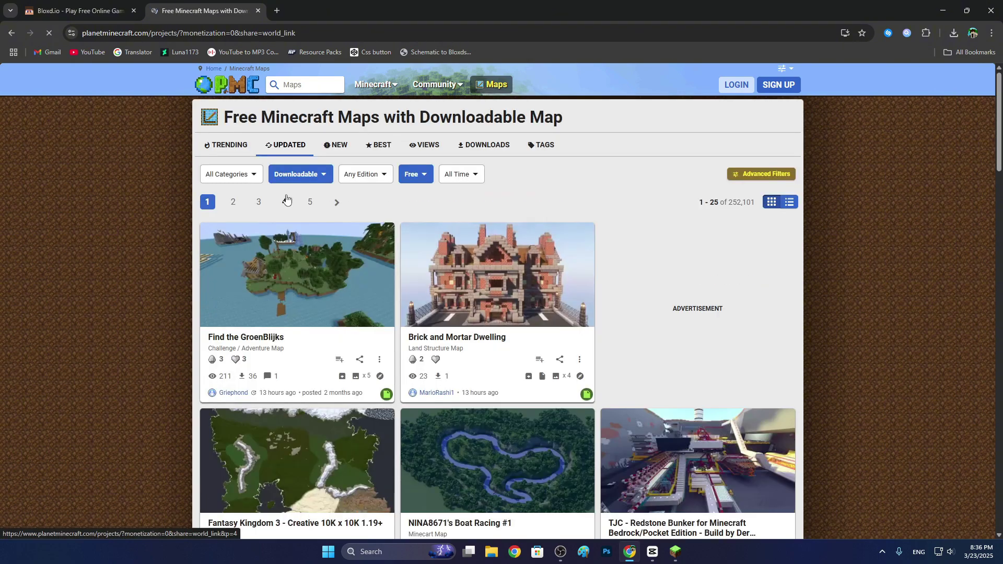
pyautogui.click(359, 175)
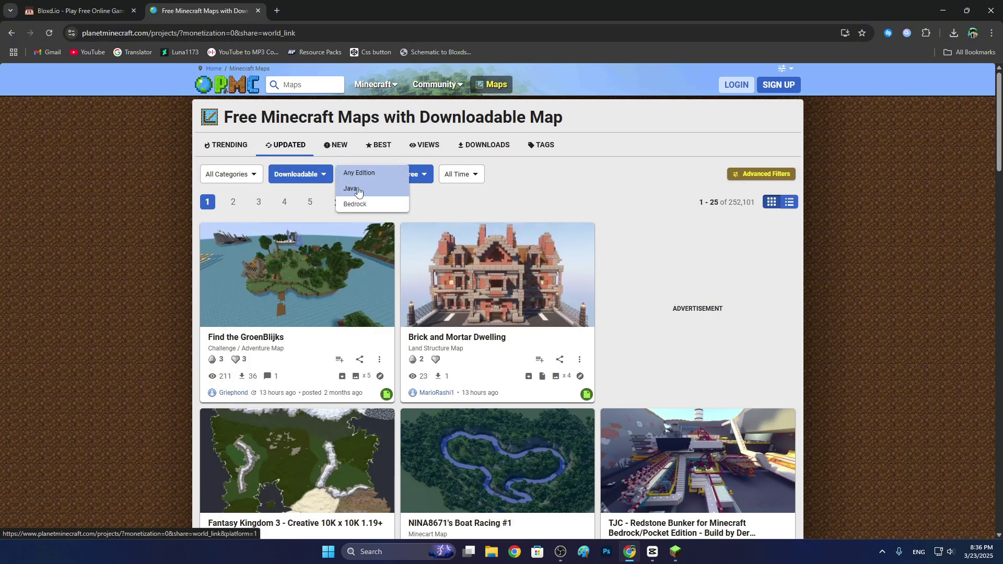
pyautogui.click(358, 190)
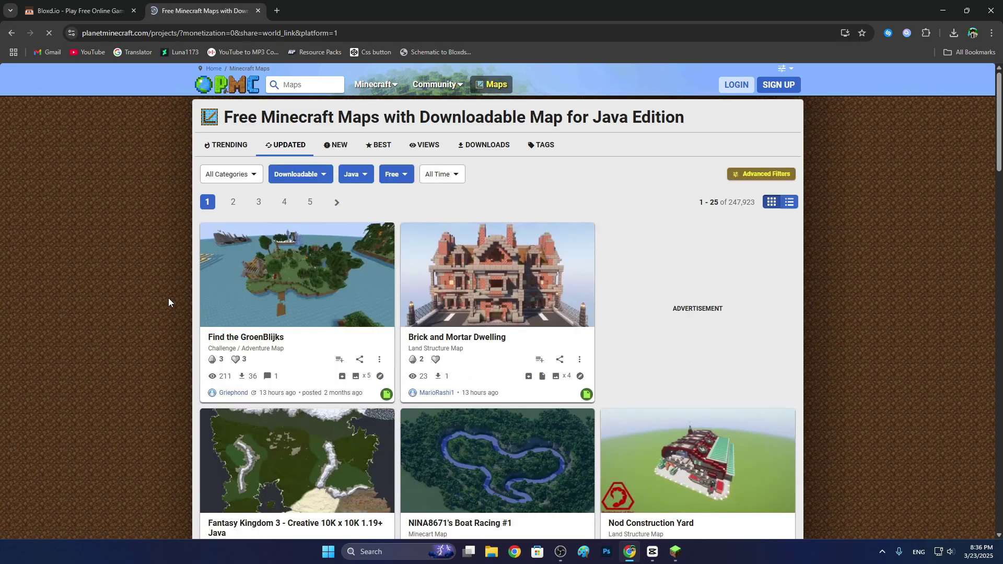
# - Browse the filtered maps, check the download options of Brick and Mortar Dwelling, and return to the list
pyautogui.scroll(-7, 168, 302)
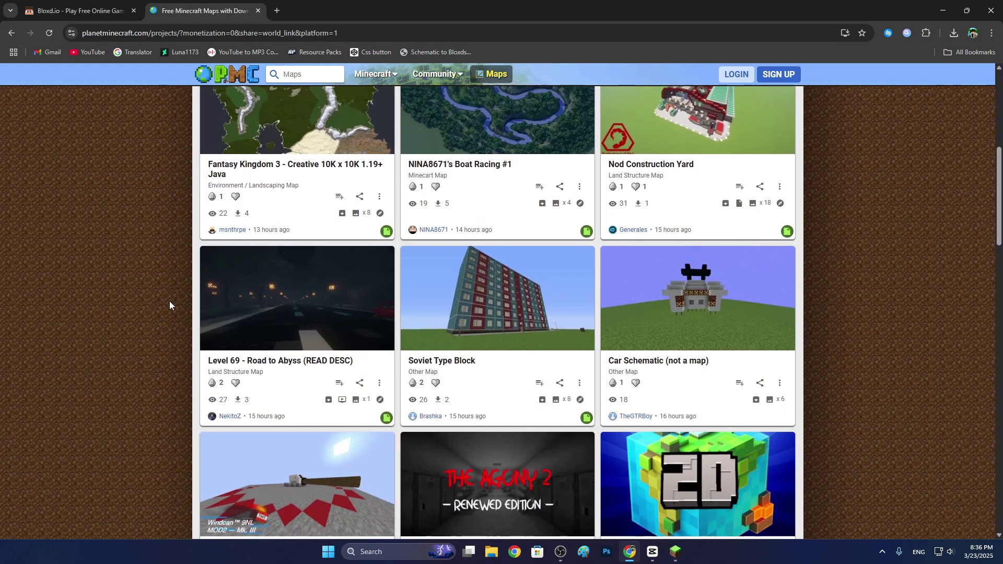
pyautogui.scroll(7, 169, 301)
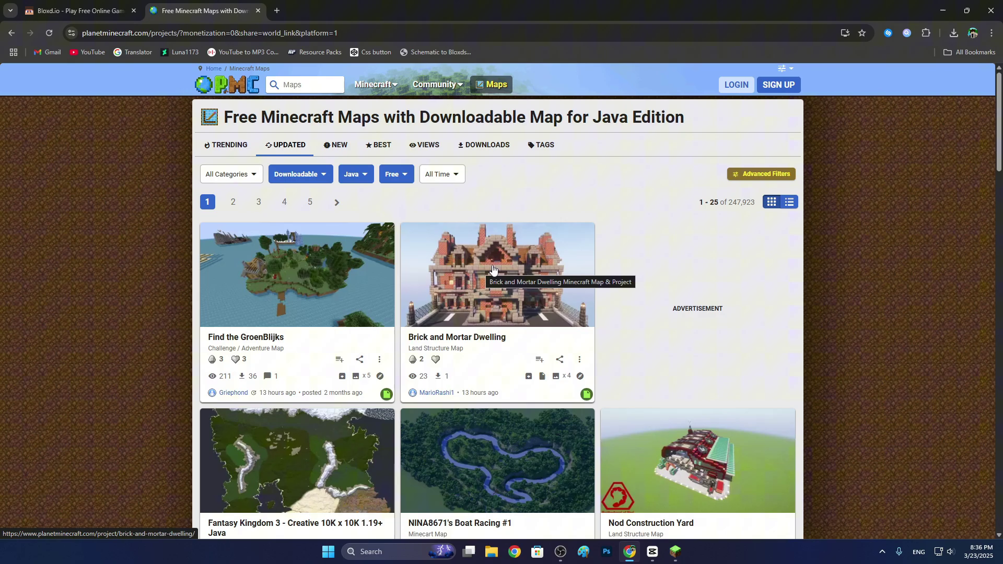
pyautogui.click(470, 267)
pyautogui.scroll(-3, 136, 288)
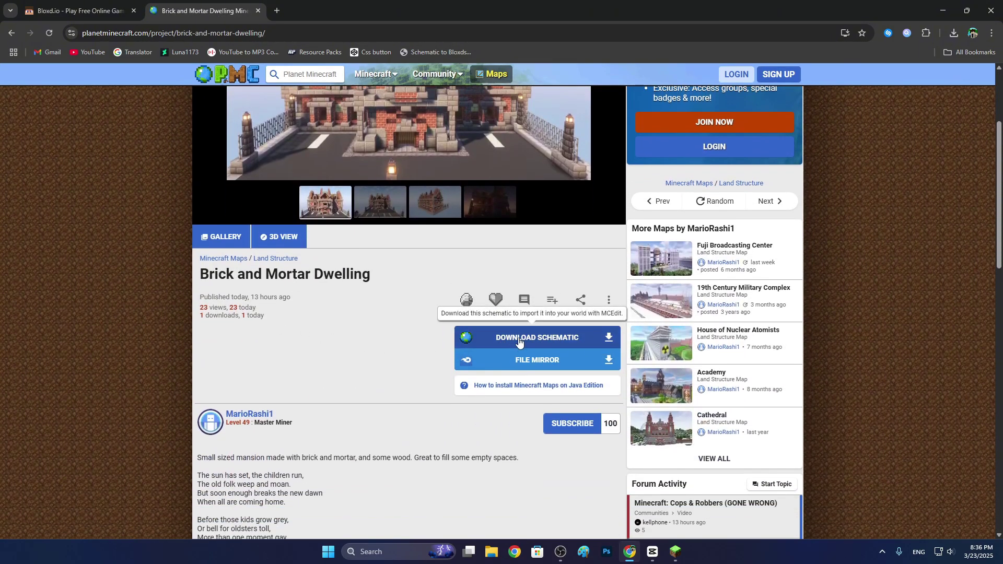
pyautogui.scroll(3, 339, 324)
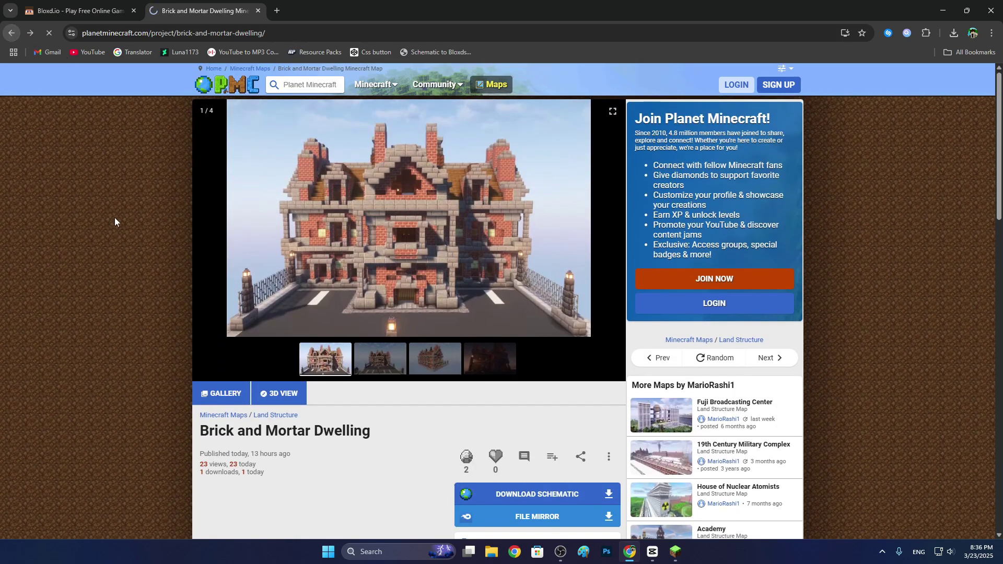
pyautogui.hotkey('alt', 'Left')
pyautogui.scroll(-2, 117, 268)
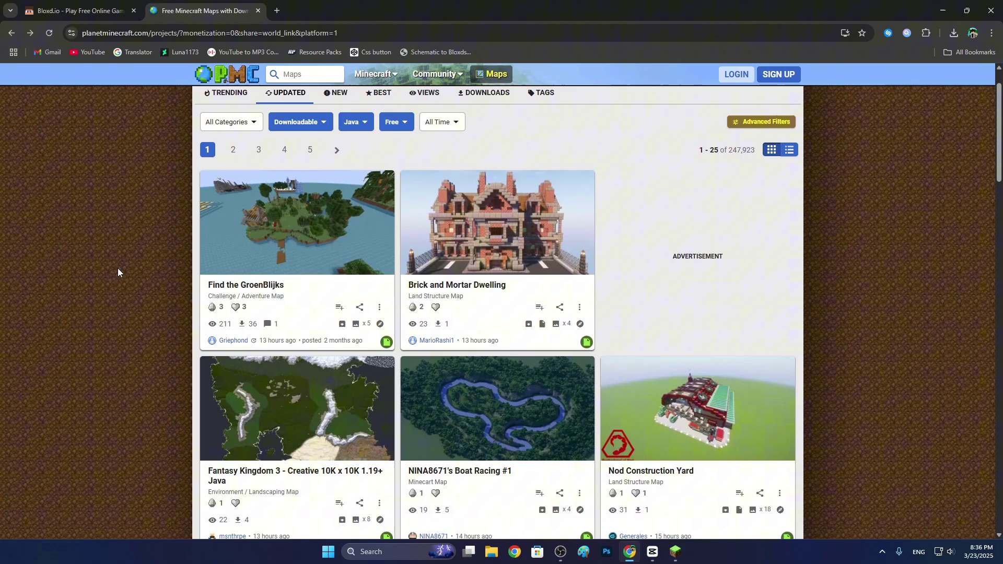
# - Download the Nod Construction Yard Minecraft map as construction-yard-nod to Downloads, close its pages and minimize the browser
pyautogui.scroll(-3, 117, 268)
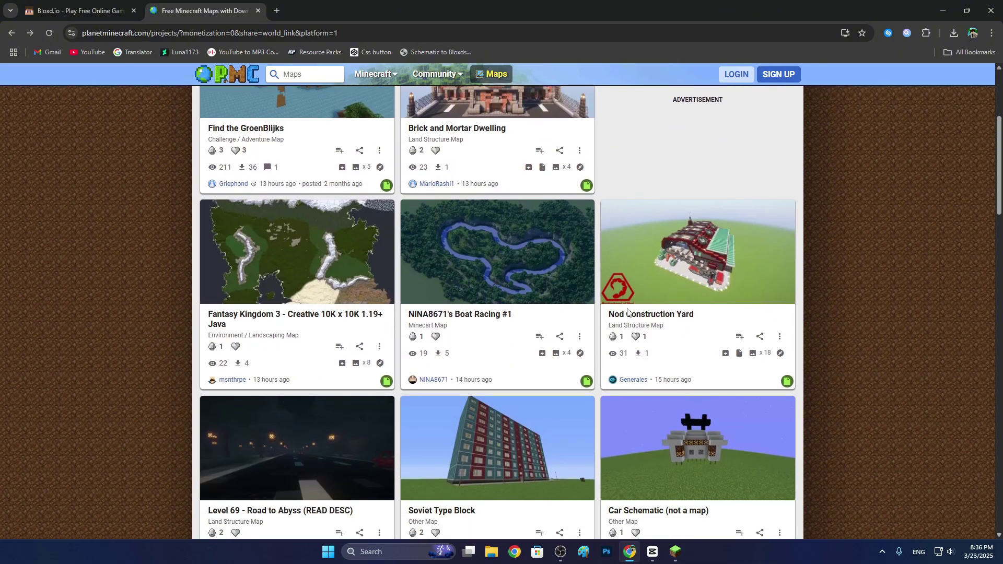
pyautogui.click(691, 281)
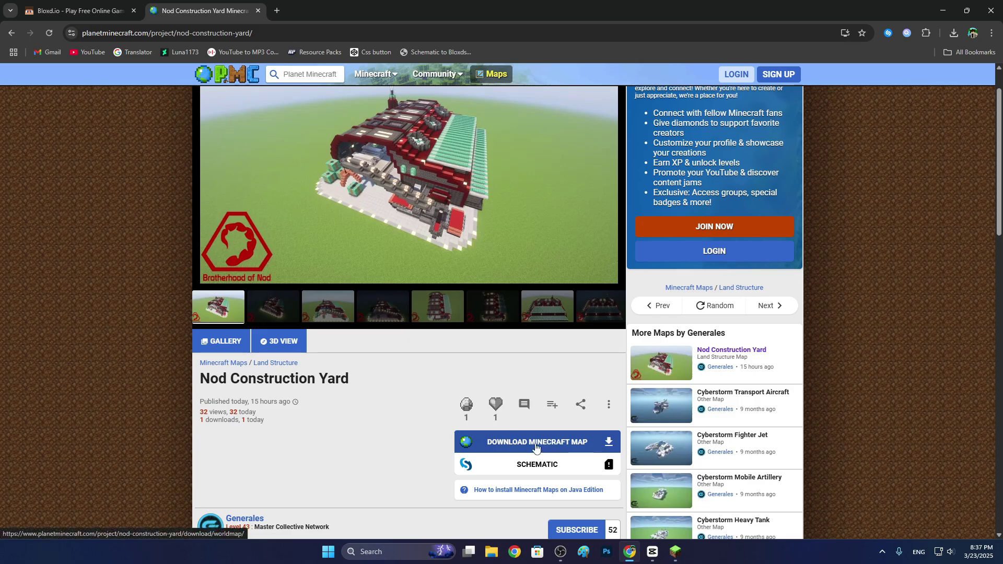
pyautogui.click(535, 445)
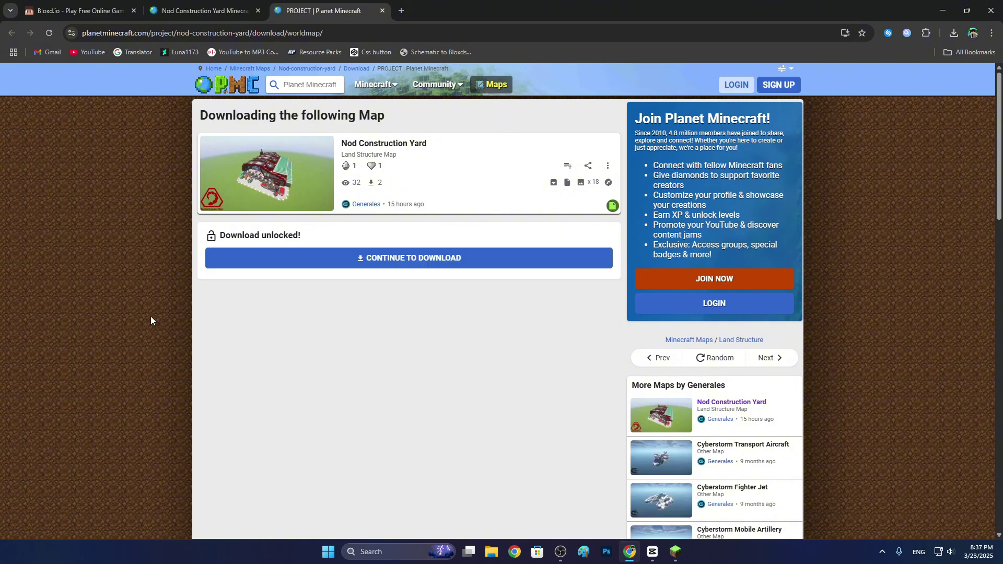
pyautogui.click(431, 258)
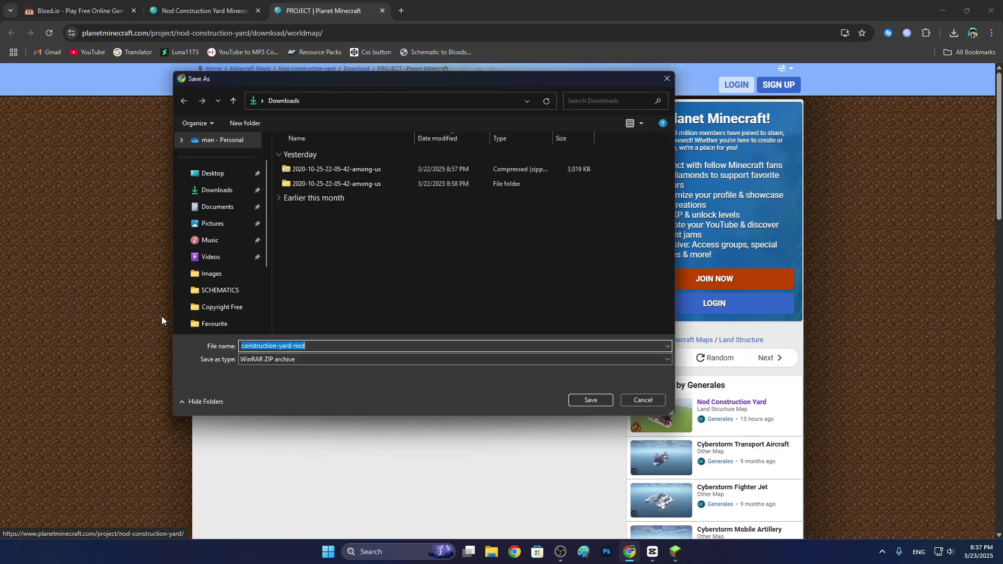
pyautogui.click(590, 400)
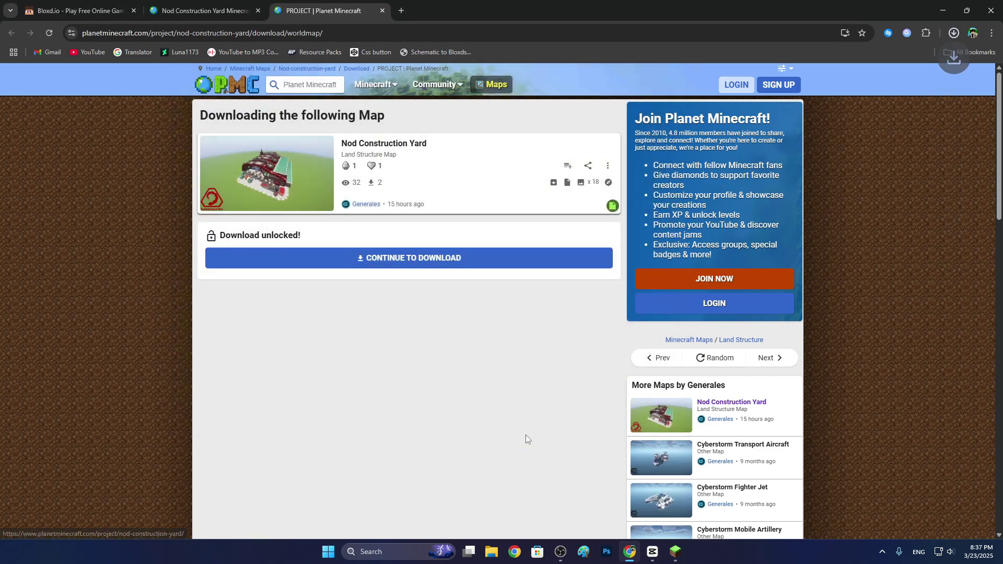
pyautogui.click(382, 11)
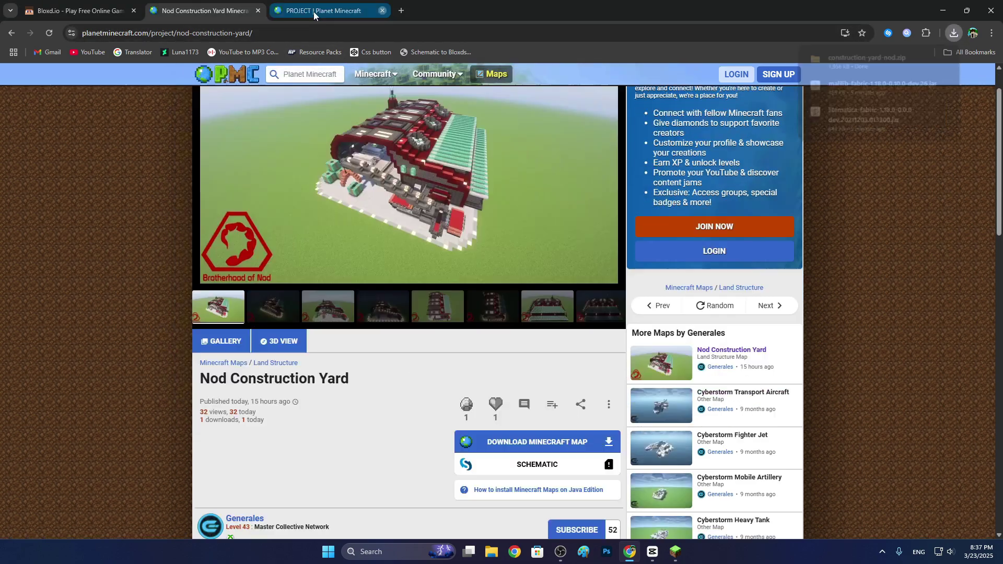
pyautogui.click(258, 11)
pyautogui.click(939, 10)
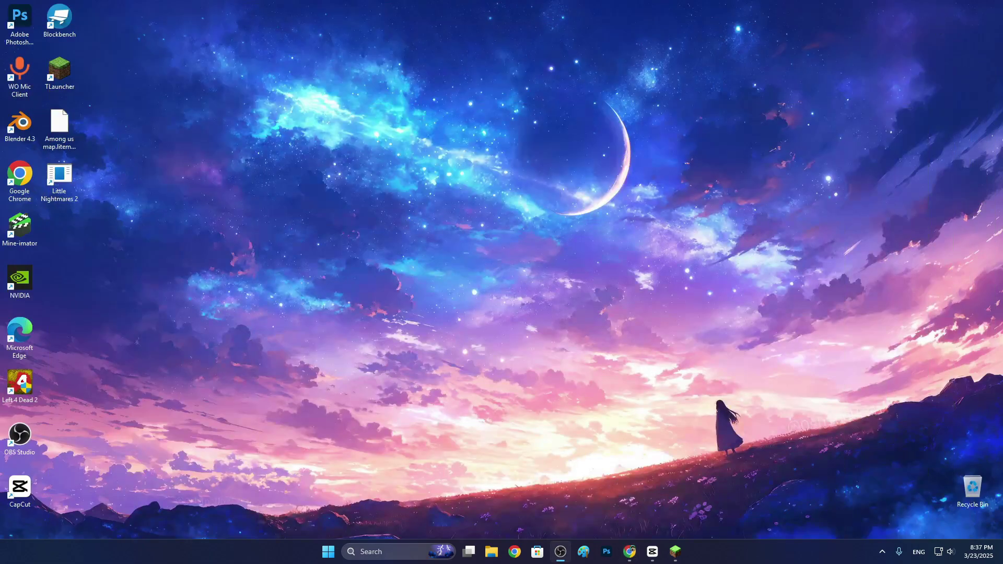
# - Extract the construction-yard-nod archive from the Downloads folder into its own folder
pyautogui.click(491, 553)
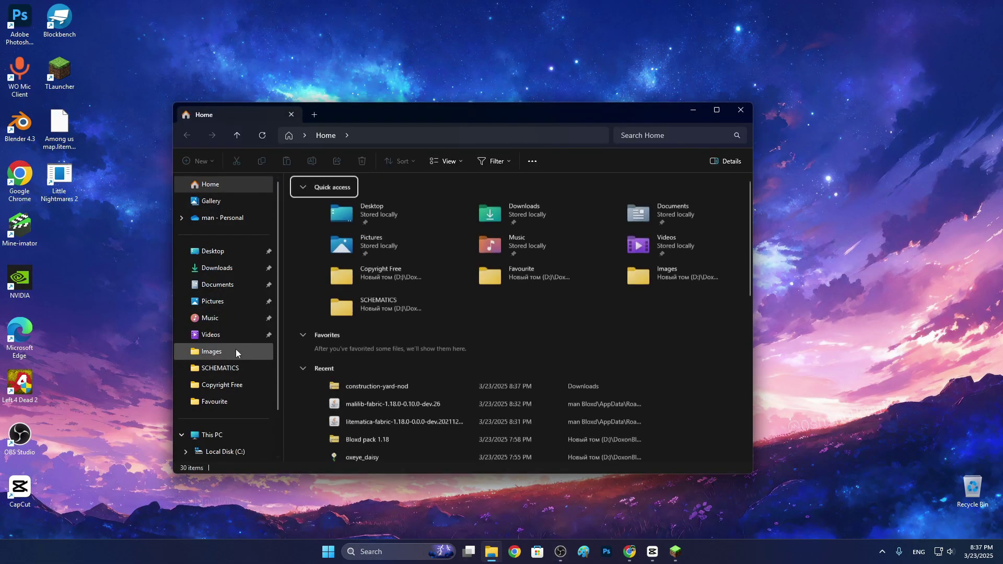
pyautogui.click(222, 271)
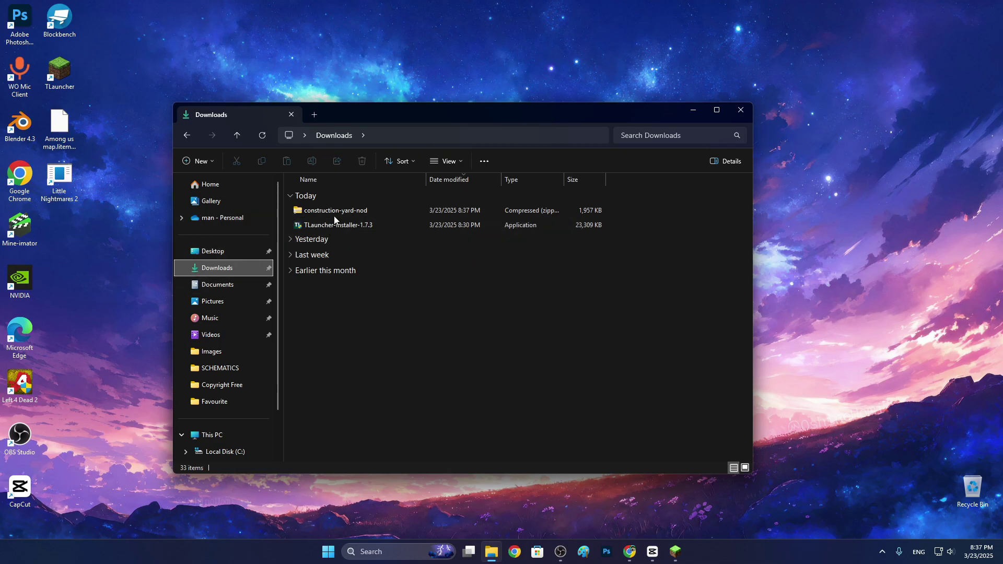
pyautogui.click(346, 211)
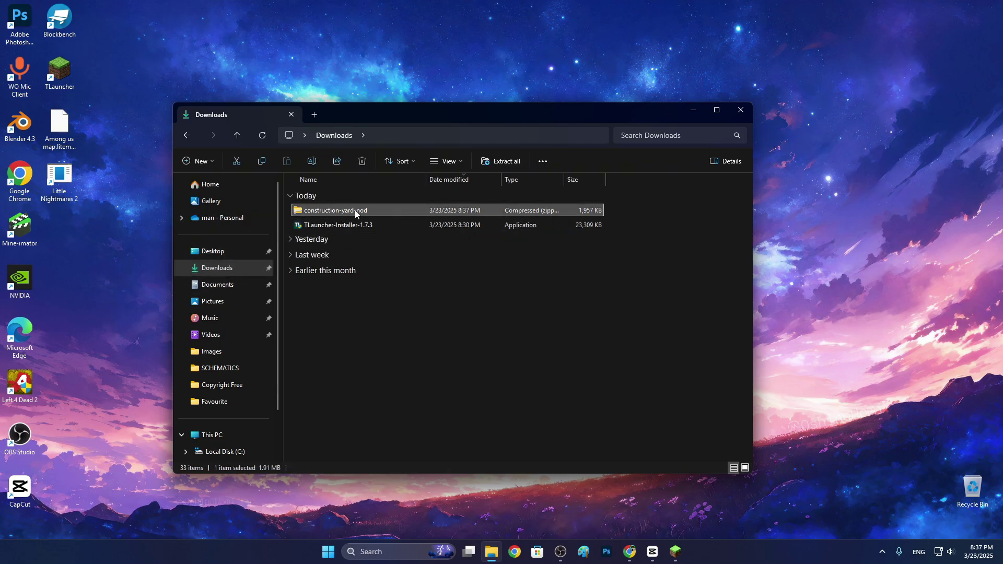
pyautogui.rightClick(355, 213)
pyautogui.click(403, 336)
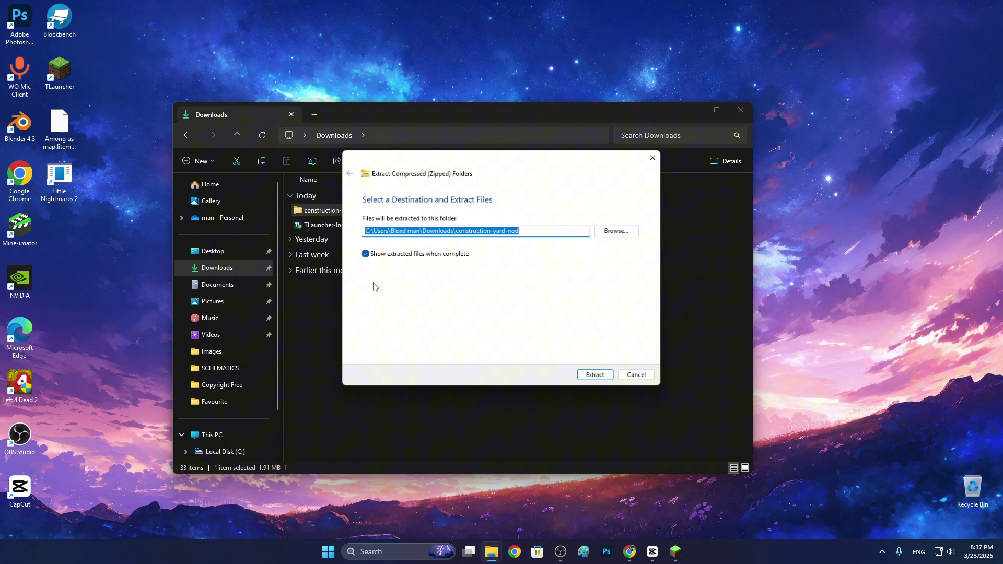
pyautogui.click(593, 376)
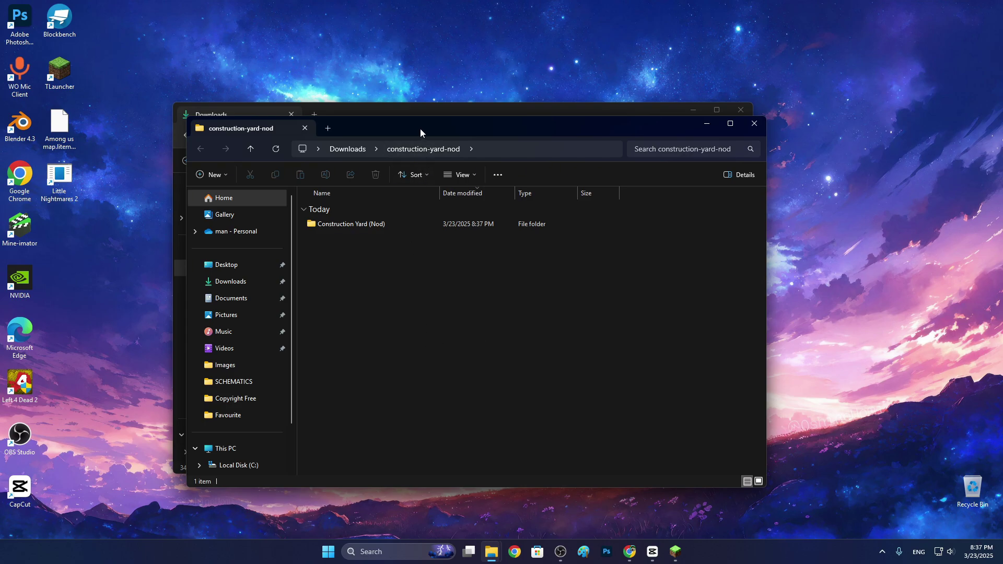
# - Close the Downloads window and move the extracted construction-yard-nod window aside to free desktop space
pyautogui.moveTo(420, 131); pyautogui.dragTo(377, 141)
pyautogui.click(314, 232)
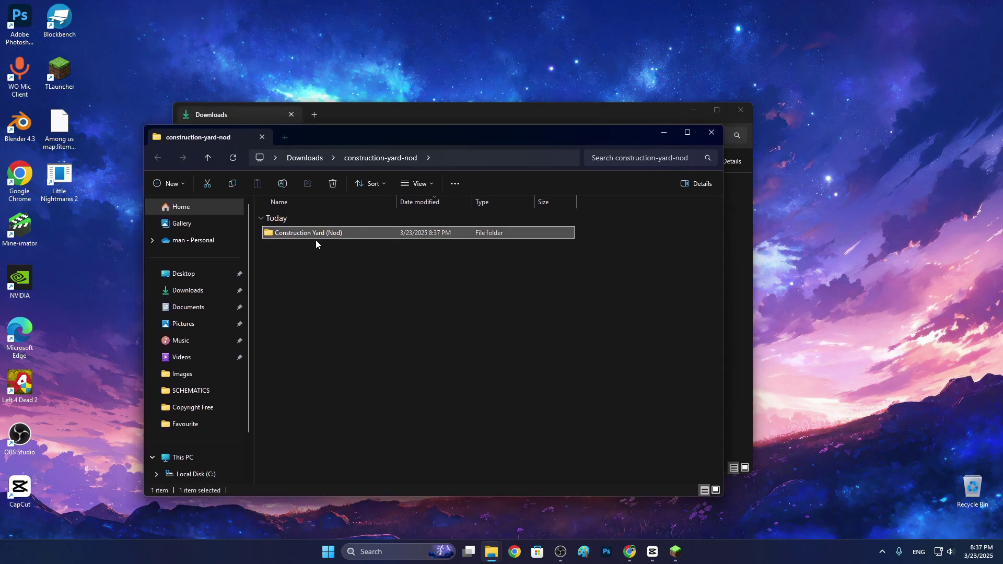
pyautogui.click(738, 117)
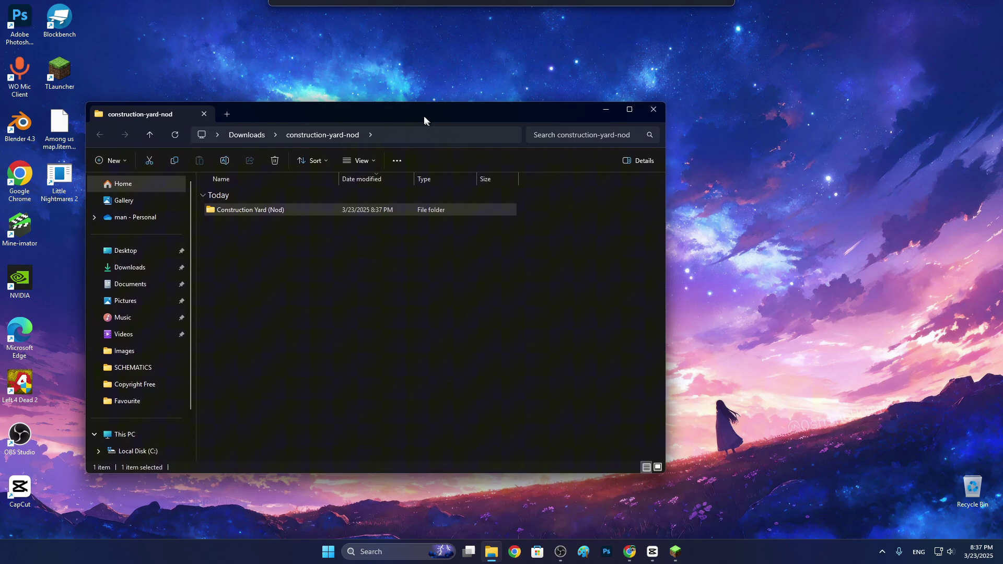
pyautogui.moveTo(424, 117); pyautogui.dragTo(383, 103)
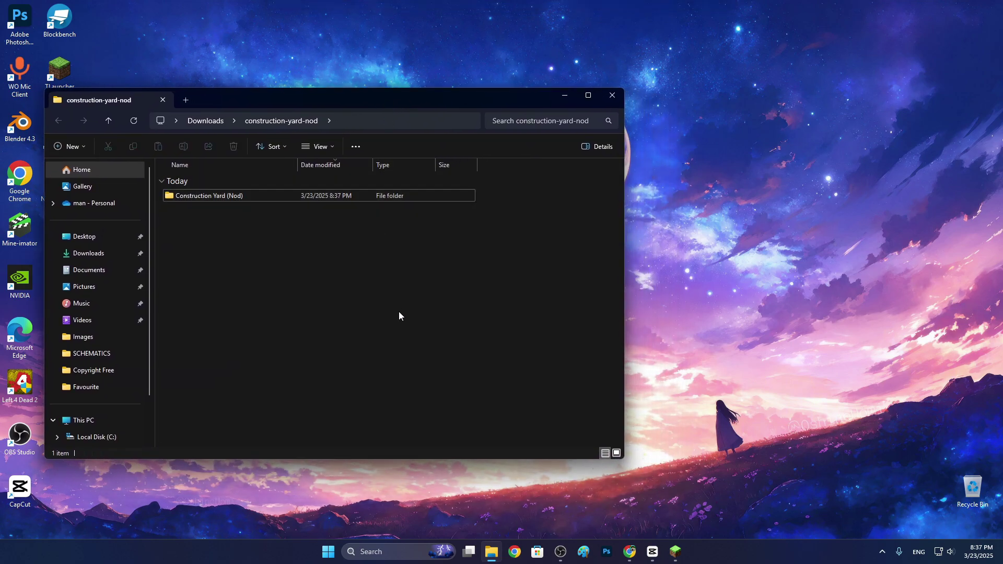
pyautogui.click(724, 386)
# - Open %appdata% in a window beside the extracted folder and go to the saves folder inside .minecraft
pyautogui.press('super+r')
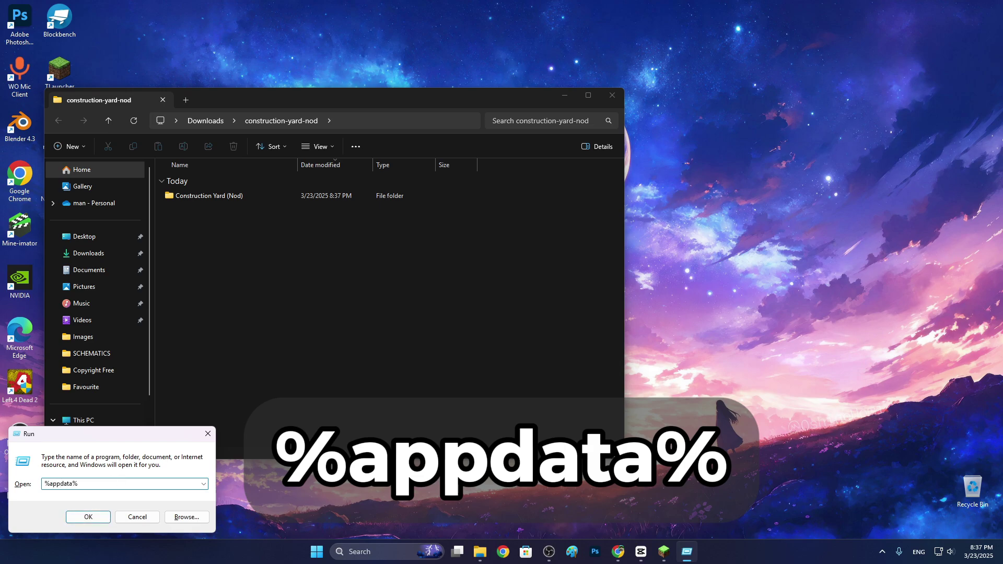
pyautogui.press('Return')
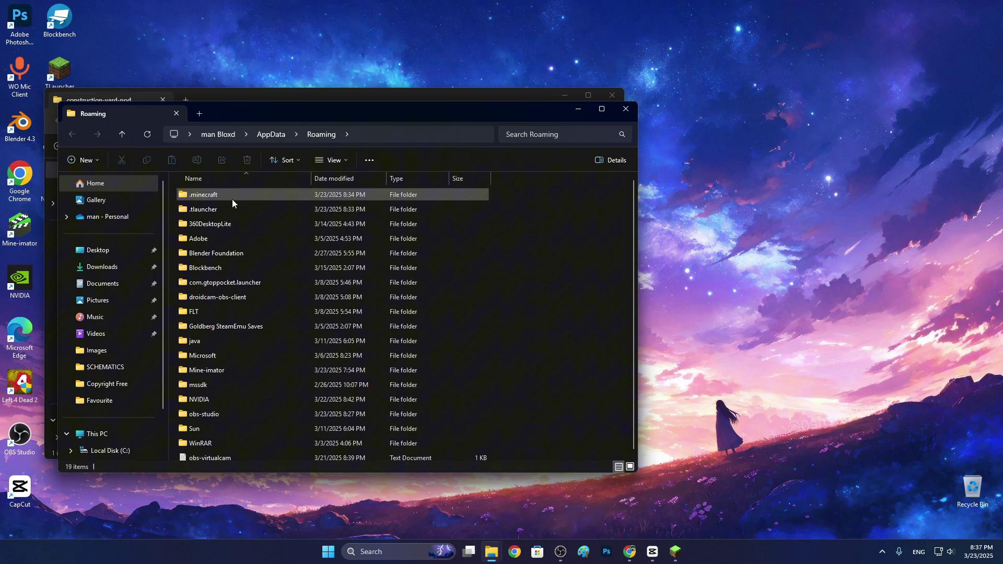
pyautogui.moveTo(246, 121); pyautogui.dragTo(581, 105)
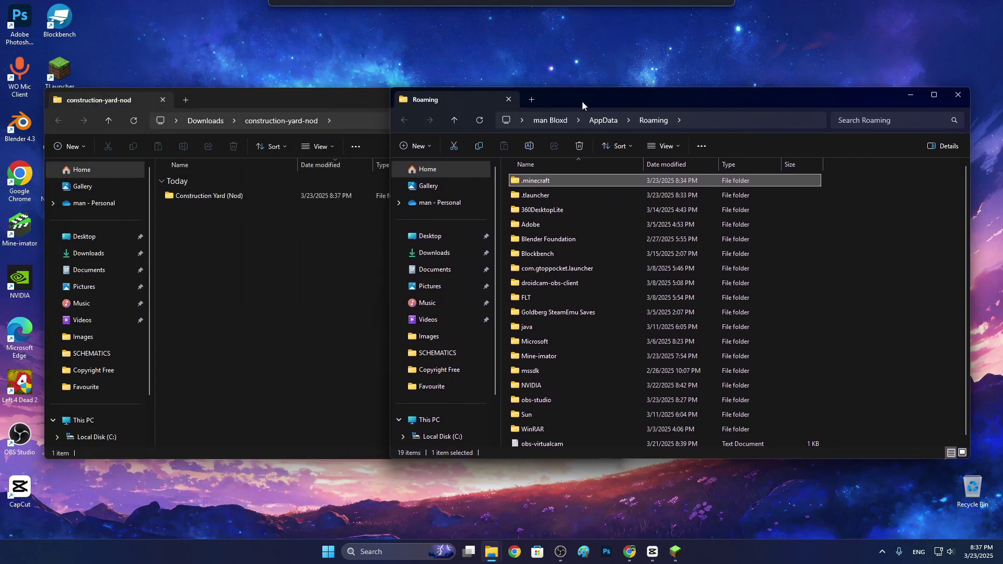
pyautogui.doubleClick(573, 179)
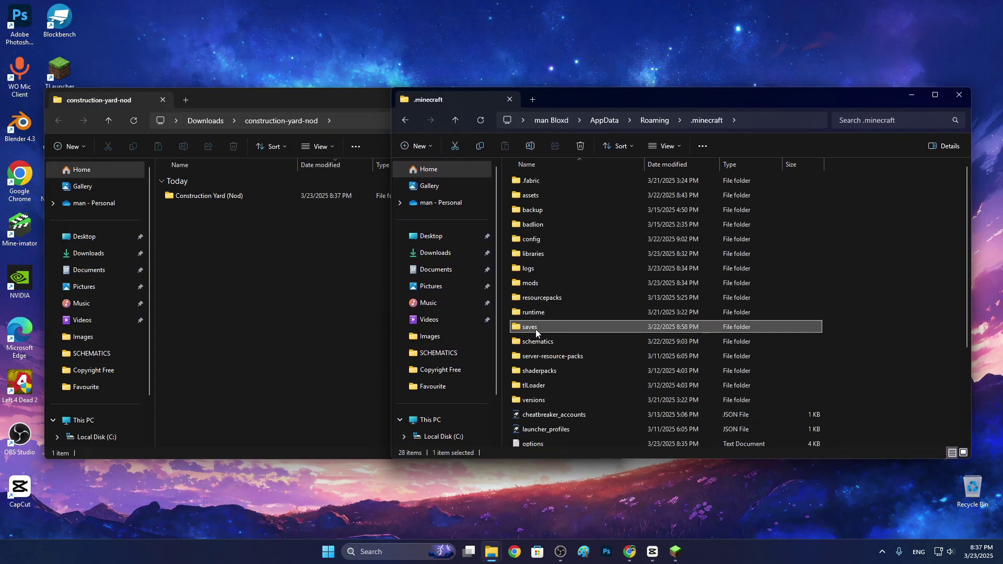
pyautogui.doubleClick(566, 327)
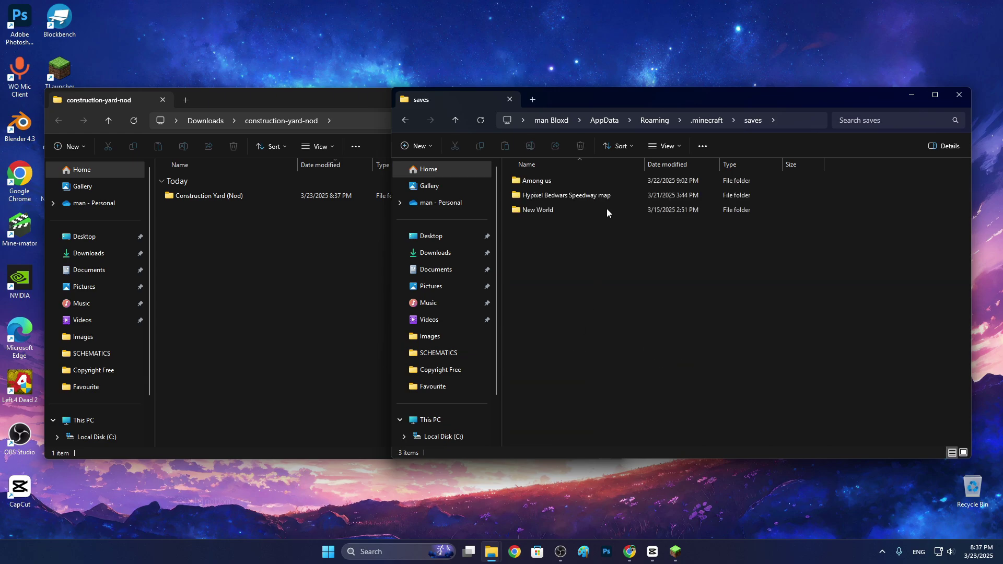
# - Move the Construction Yard (Nod) folder into the Minecraft saves folder and close both folder windows
pyautogui.click(196, 247)
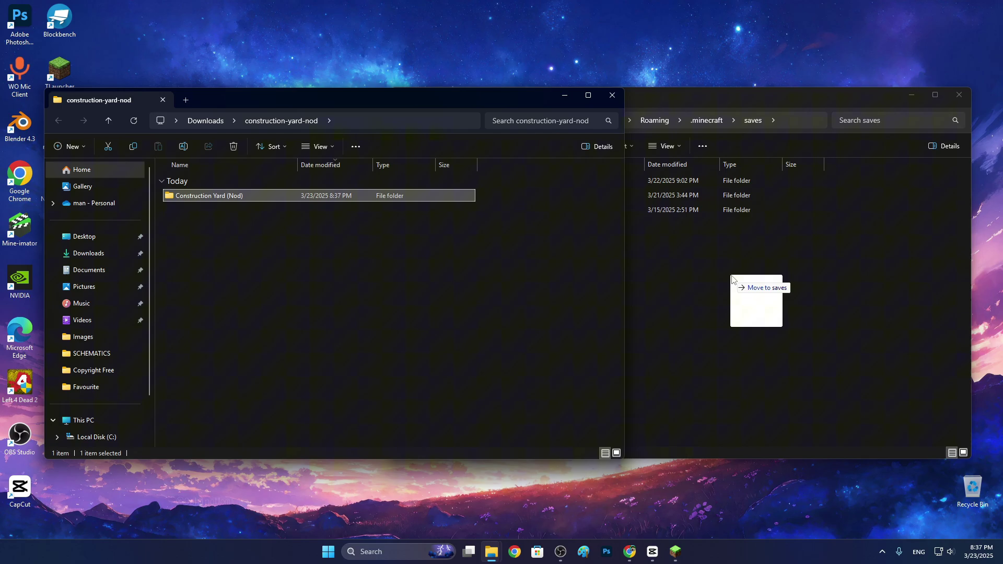
pyautogui.moveTo(744, 279); pyautogui.dragTo(641, 282)
pyautogui.click(548, 296)
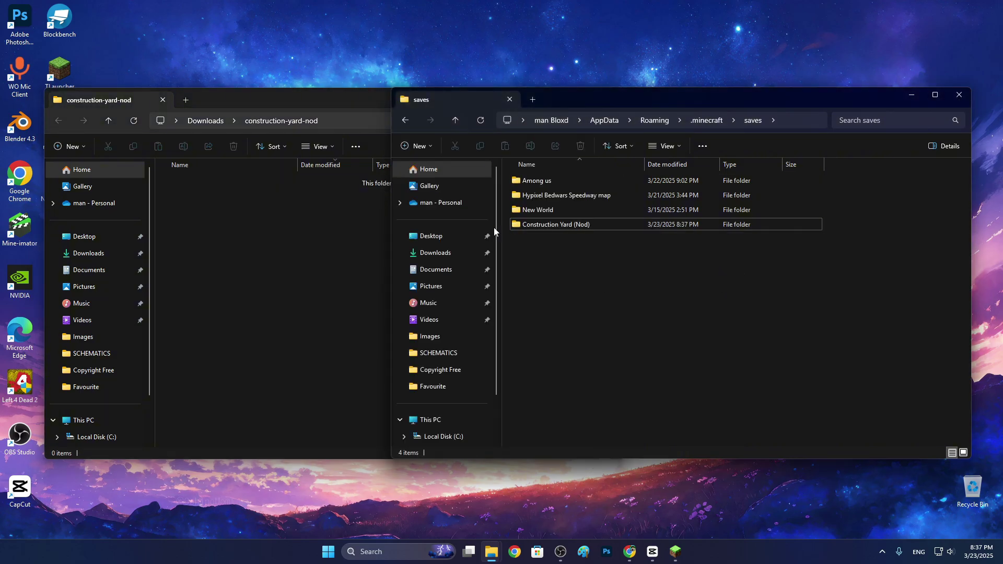
pyautogui.click(344, 101)
pyautogui.click(612, 95)
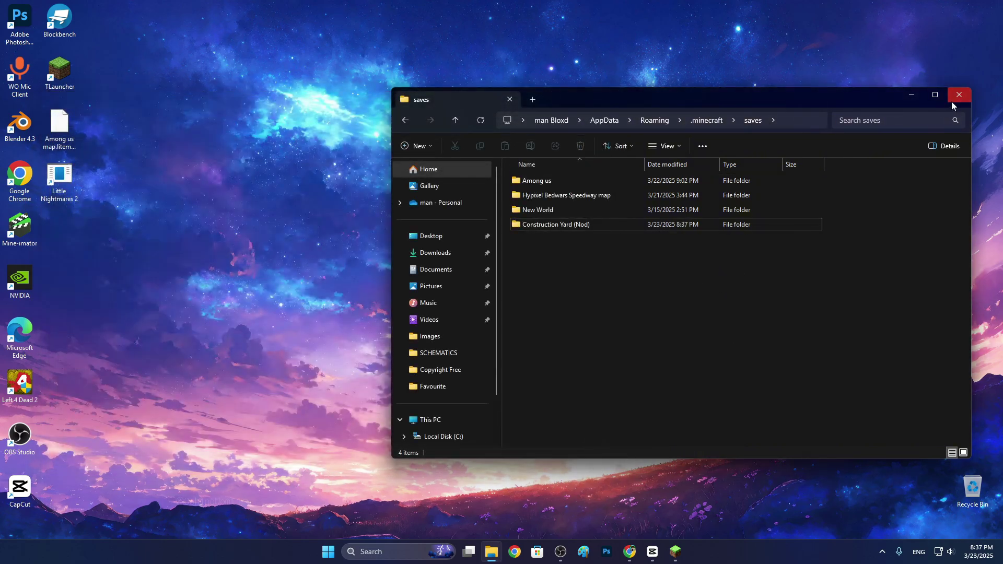
pyautogui.click(958, 95)
# - Switch to Minecraft and load the Construction Yard (Nod) singleplayer world with a backup, accepting the experimental settings
pyautogui.click(677, 554)
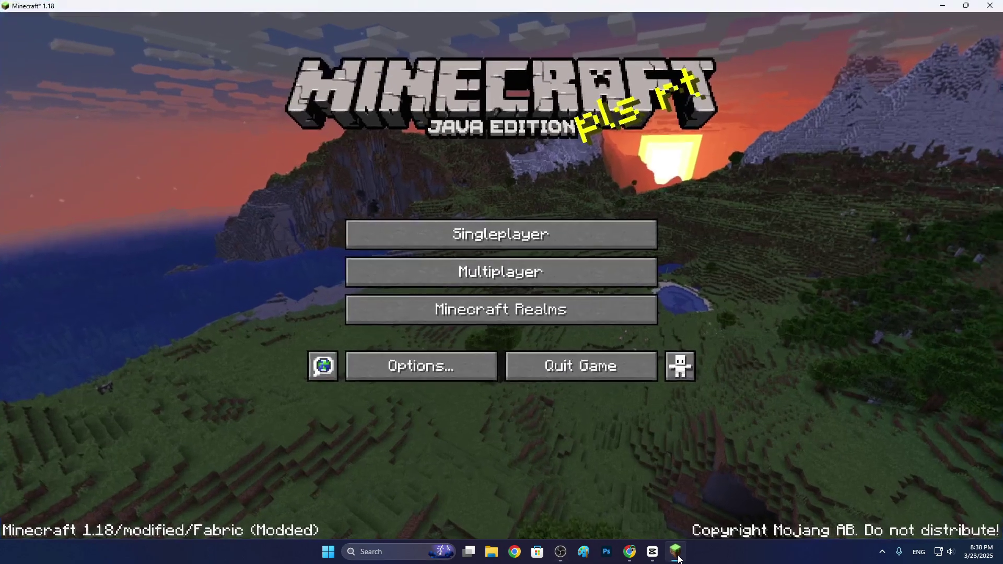
pyautogui.click(500, 233)
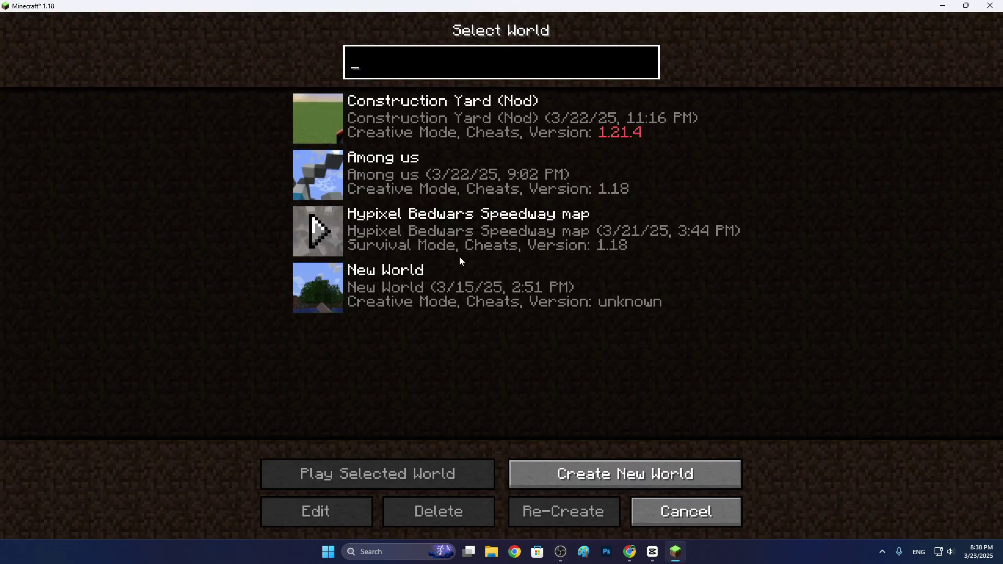
pyautogui.click(402, 105)
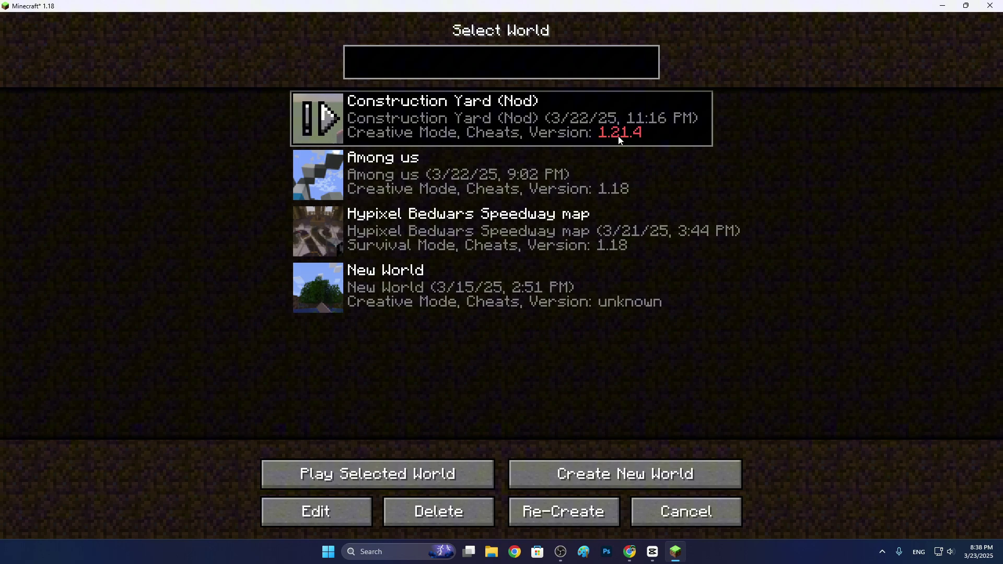
pyautogui.click(378, 470)
pyautogui.click(376, 227)
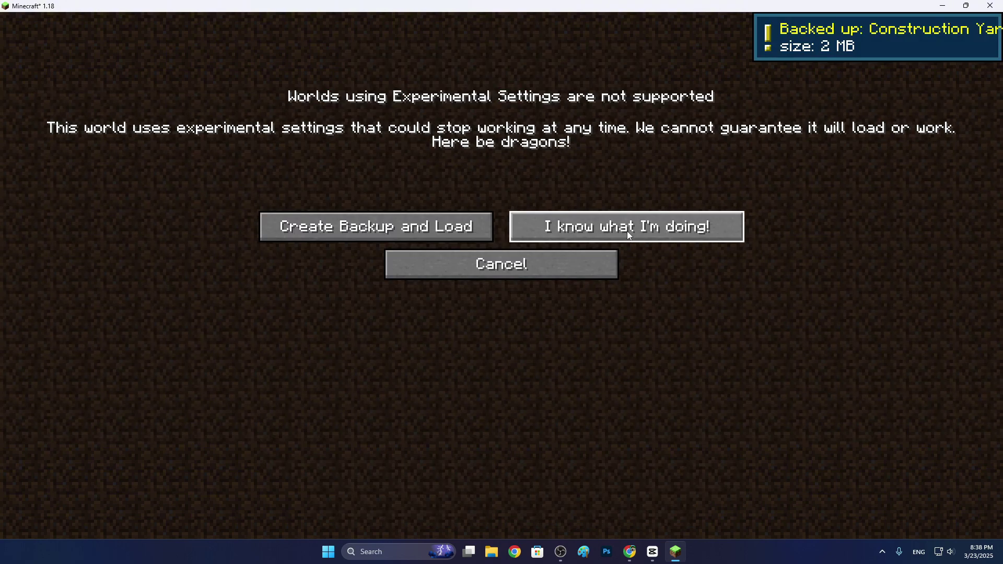
pyautogui.click(601, 219)
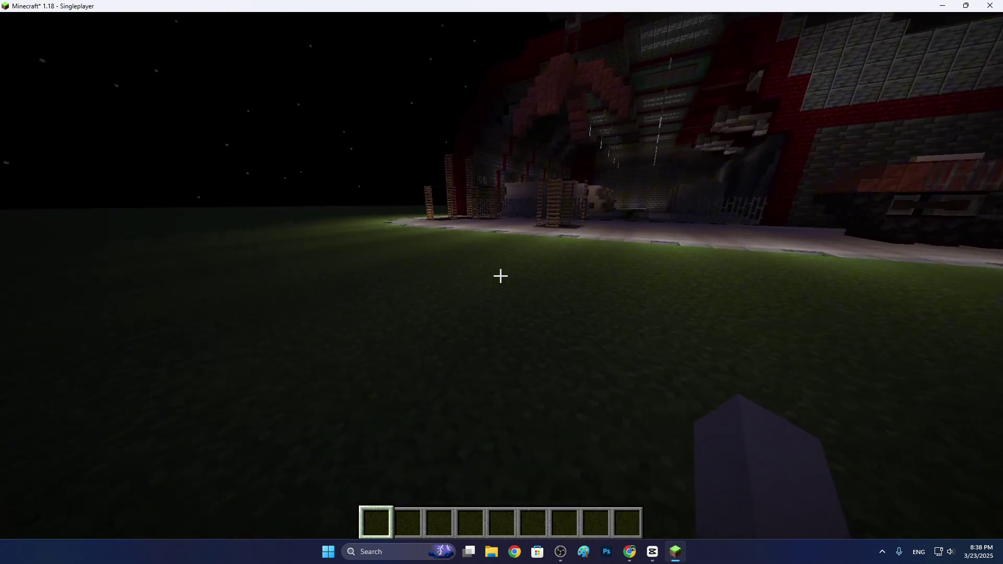
# - Fly around the construction yard building to examine its entrance, interior and roof
pyautogui.press('w')
pyautogui.press('space')
pyautogui.press('space')
pyautogui.press('w')
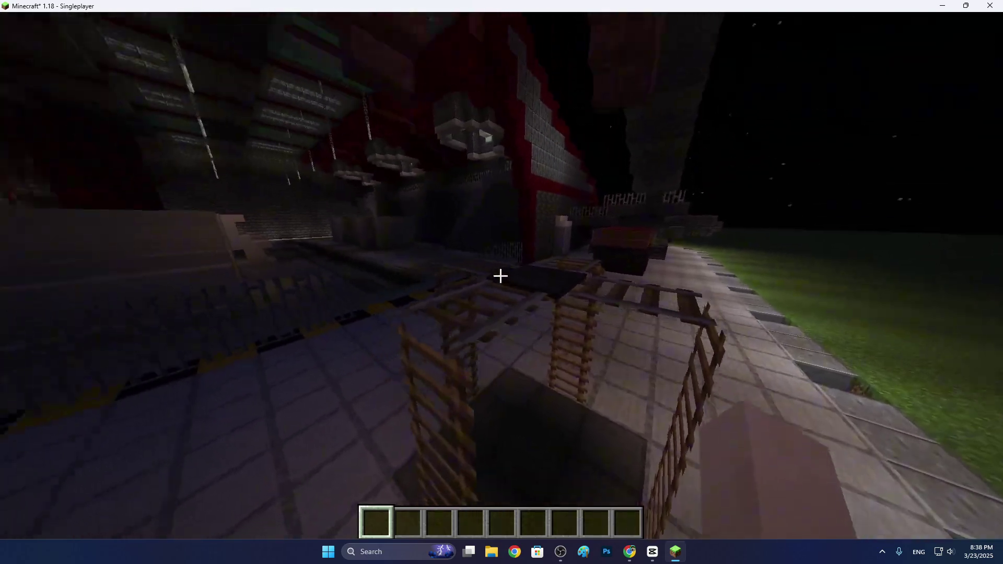
pyautogui.press('w')
pyautogui.press('w')
pyautogui.press('space')
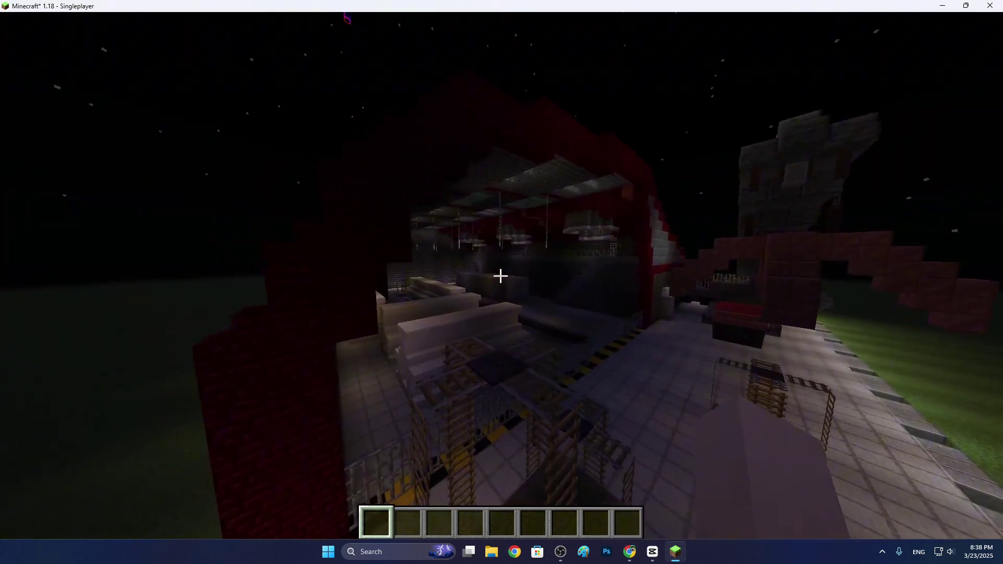
pyautogui.press('space')
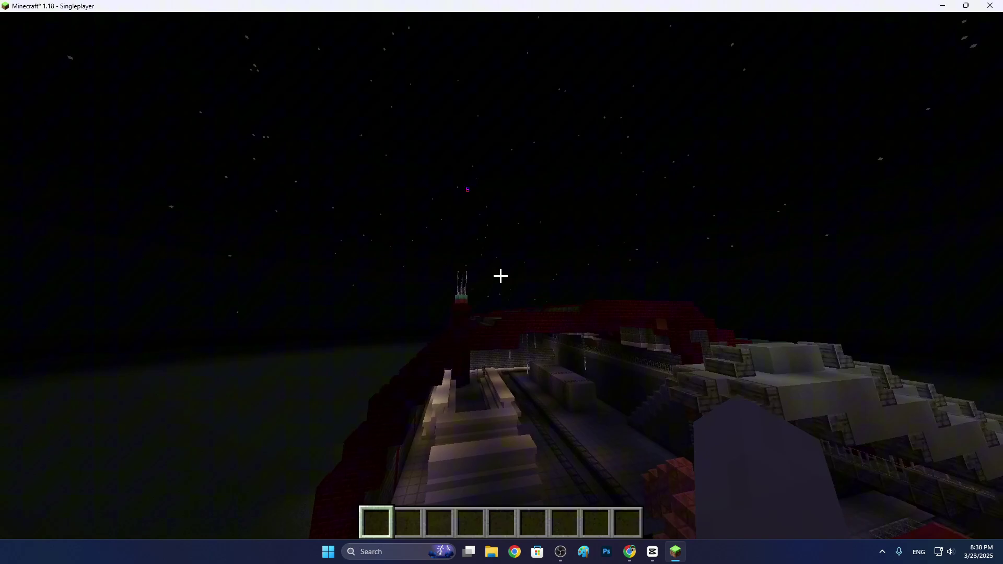
# - Set the world time to day with the /time set day command and fly around the building's roof
pyautogui.moveTo(500, 276)
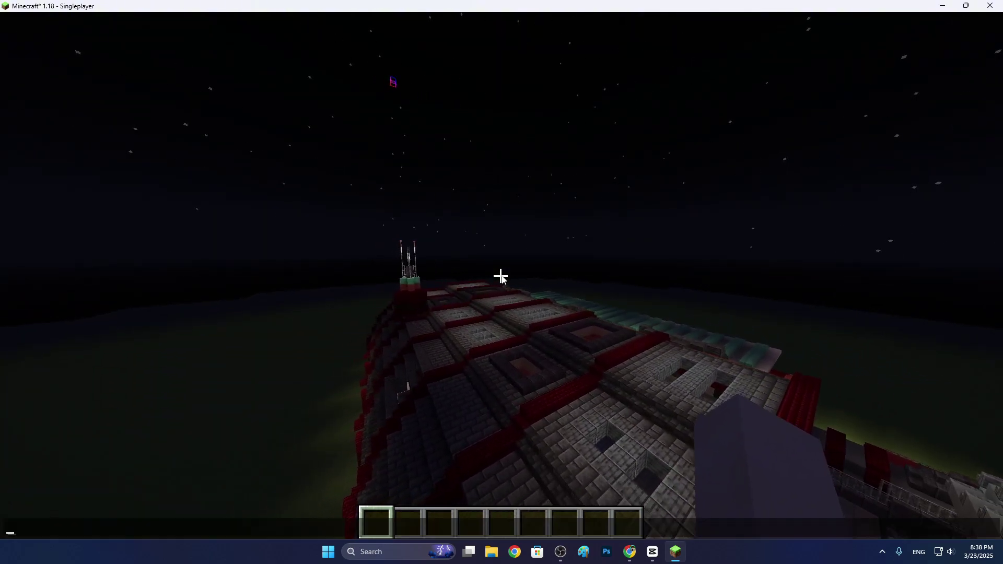
pyautogui.write('/time set day')
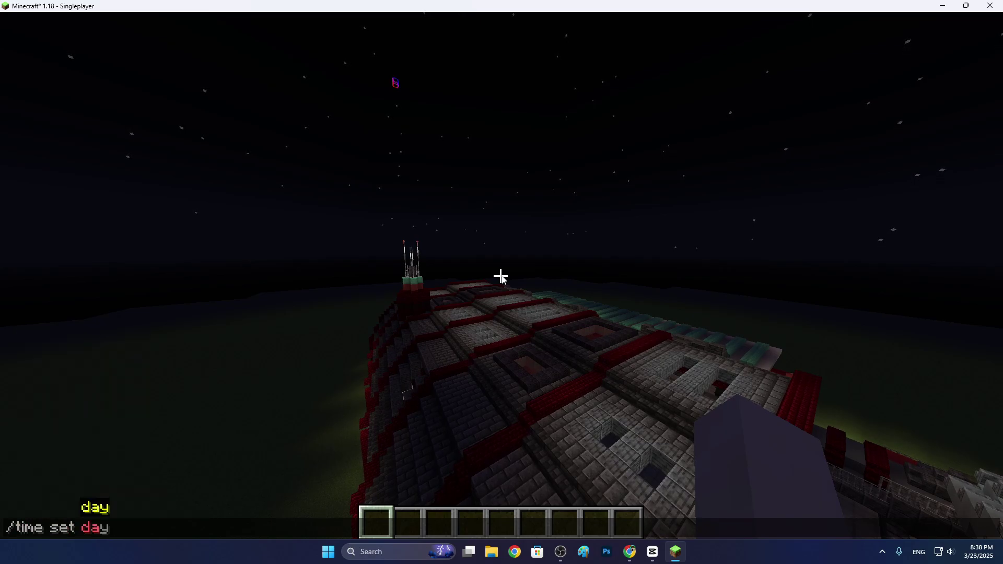
pyautogui.write('w')
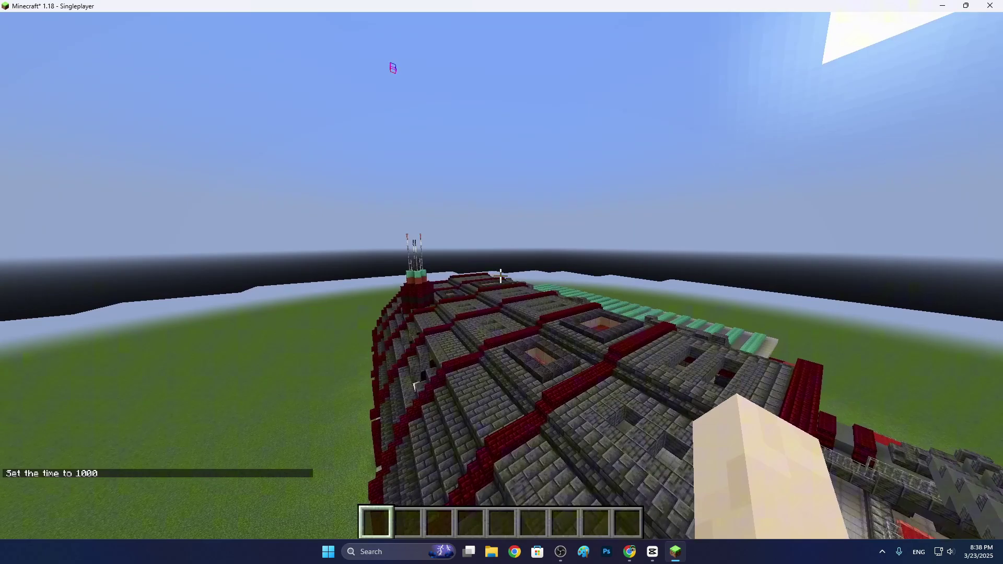
pyautogui.write('awa')
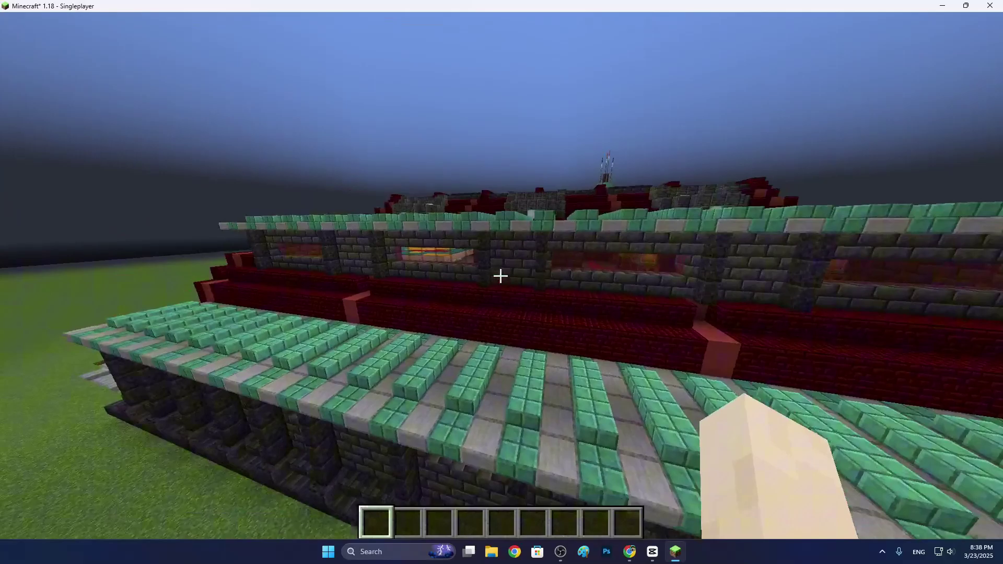
# - Search the creative inventory for stick and put a stick in the first hotbar slot
pyautogui.press('e')
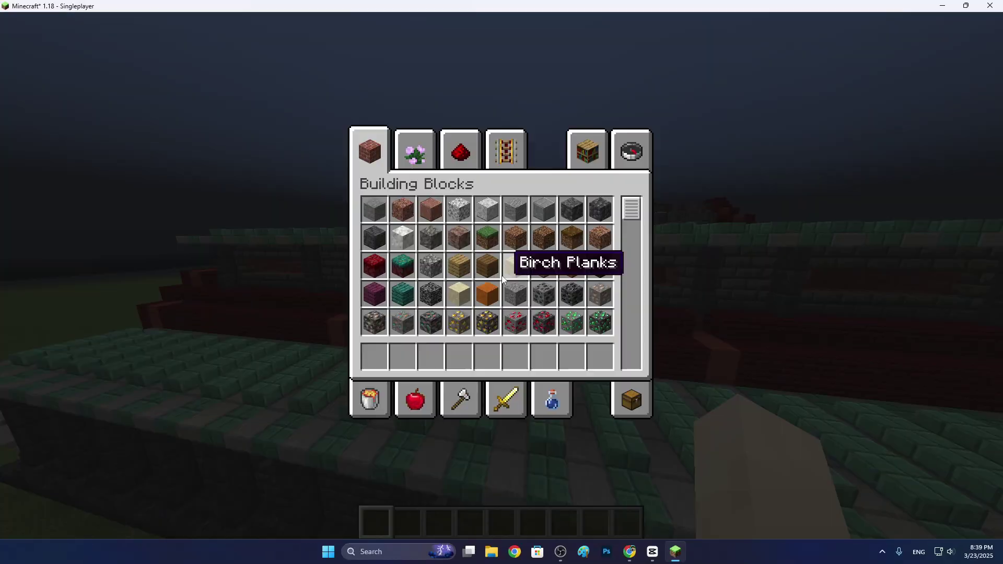
pyautogui.click(628, 159)
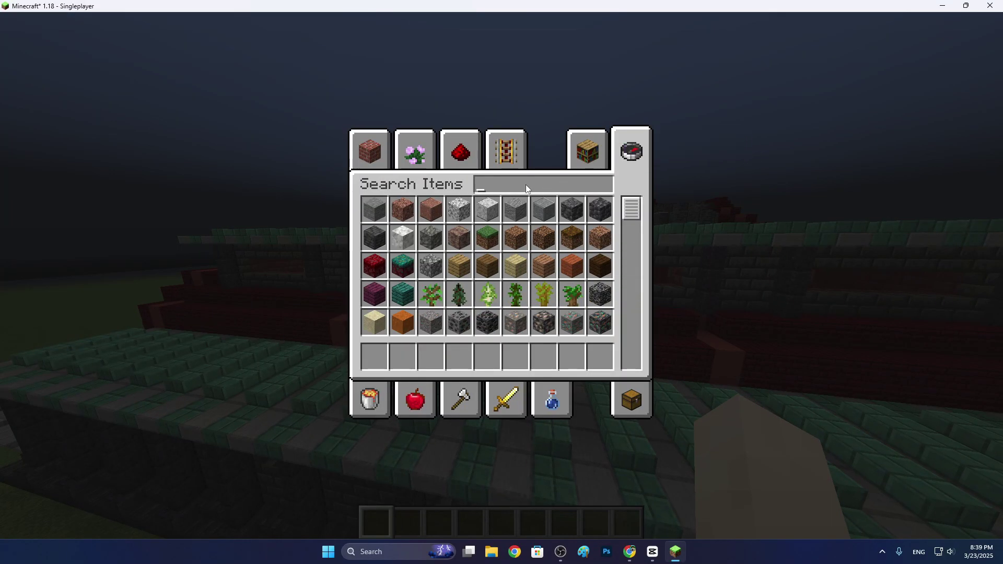
pyautogui.write('stick')
pyautogui.hotkey('ctrl', 'a')
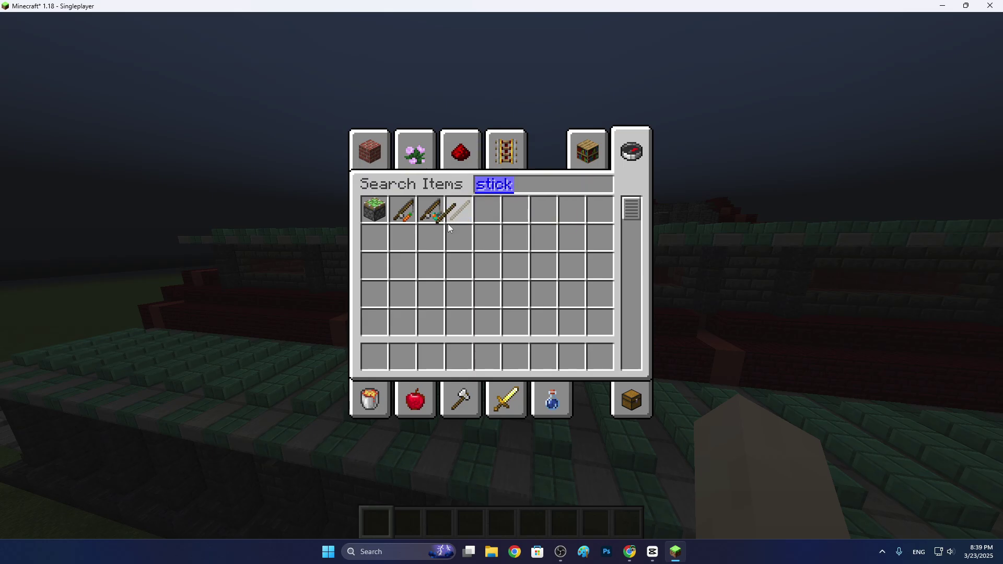
pyautogui.click(372, 157)
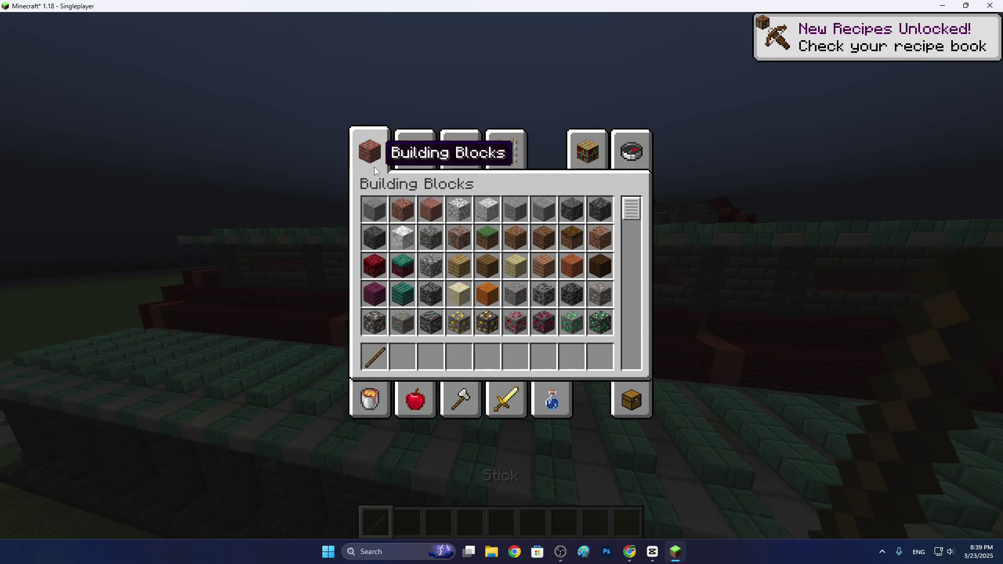
pyautogui.press('e')
# - Fly around the front of the construction yard to examine its paved forecourt, vehicles and open entrance
pyautogui.press('a')
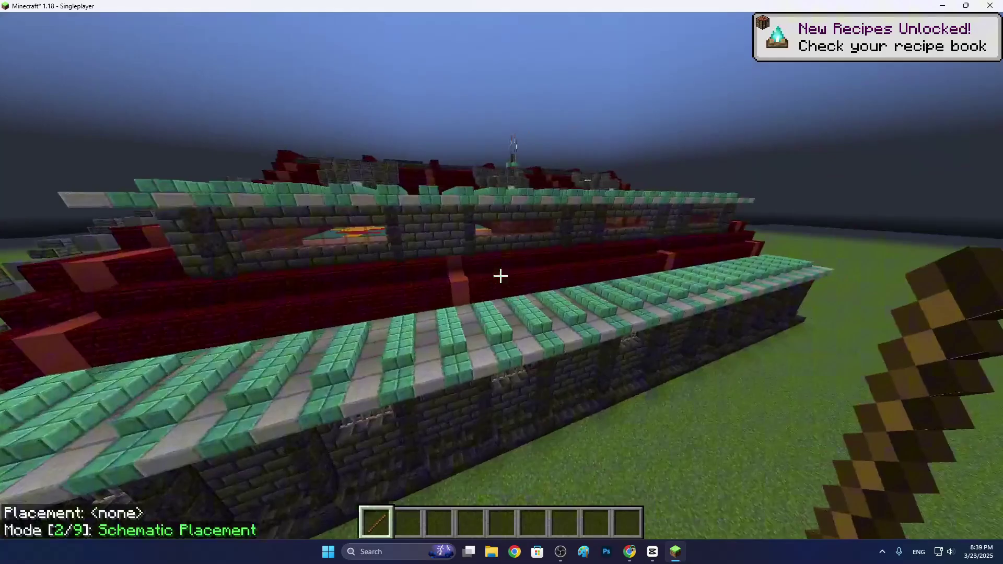
pyautogui.press('w')
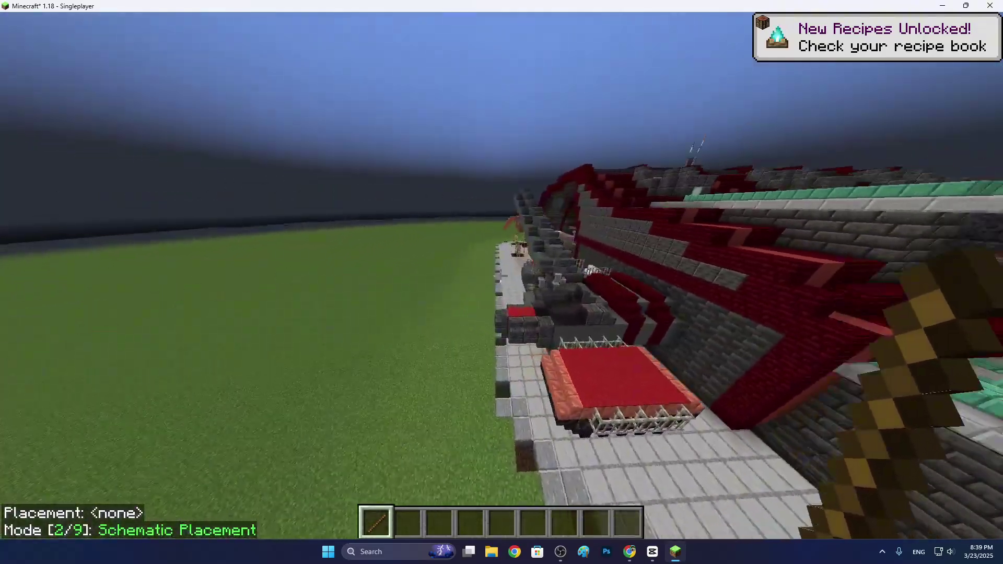
pyautogui.press('a')
pyautogui.press('t')
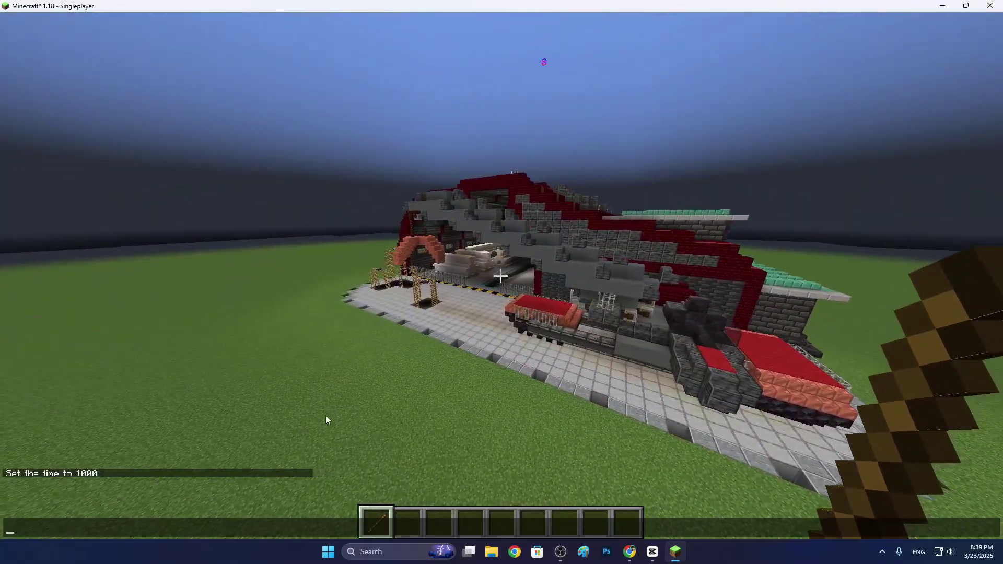
pyautogui.press('Escape')
pyautogui.press('w')
pyautogui.press('a')
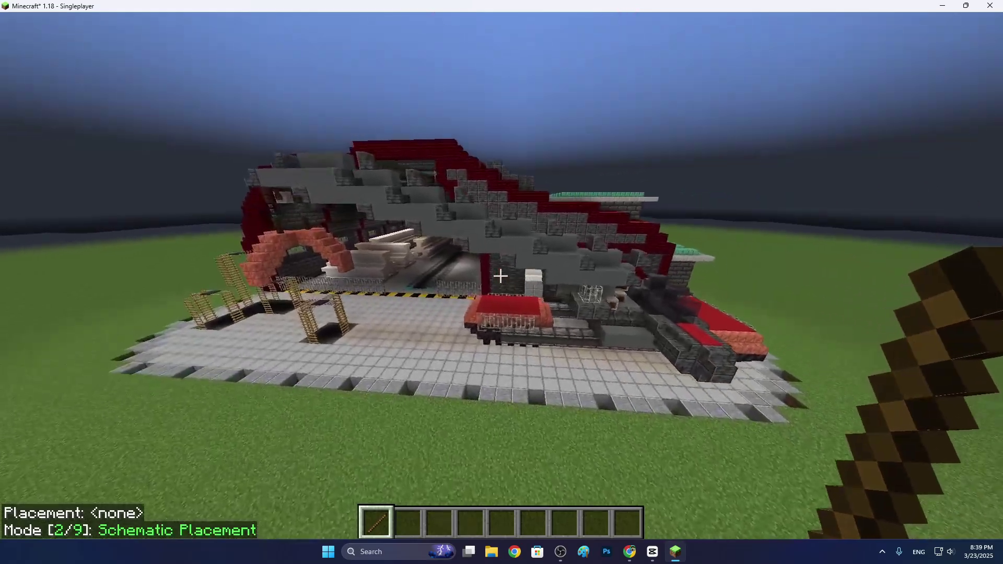
pyautogui.press('w')
pyautogui.press('d')
pyautogui.press('a')
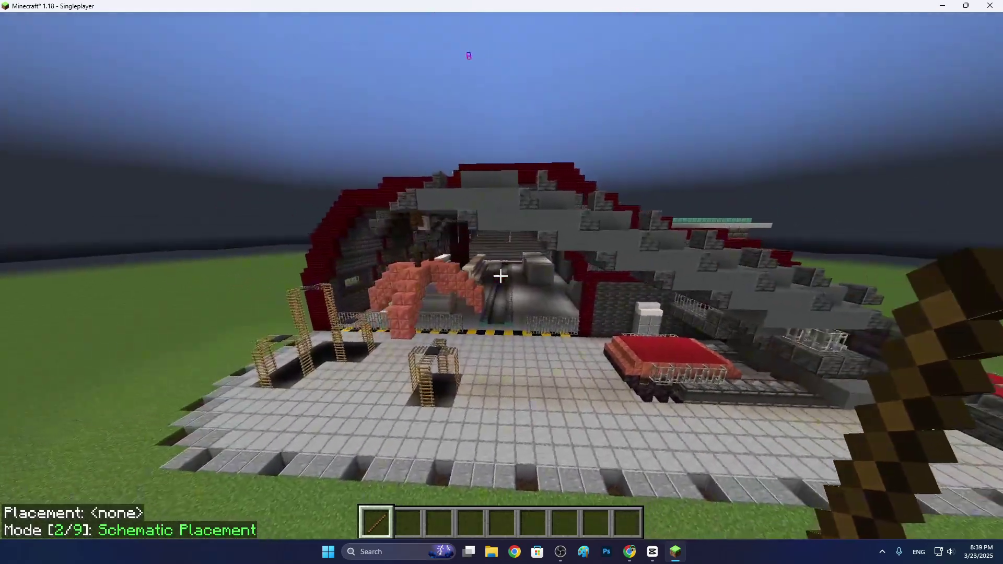
pyautogui.press('s')
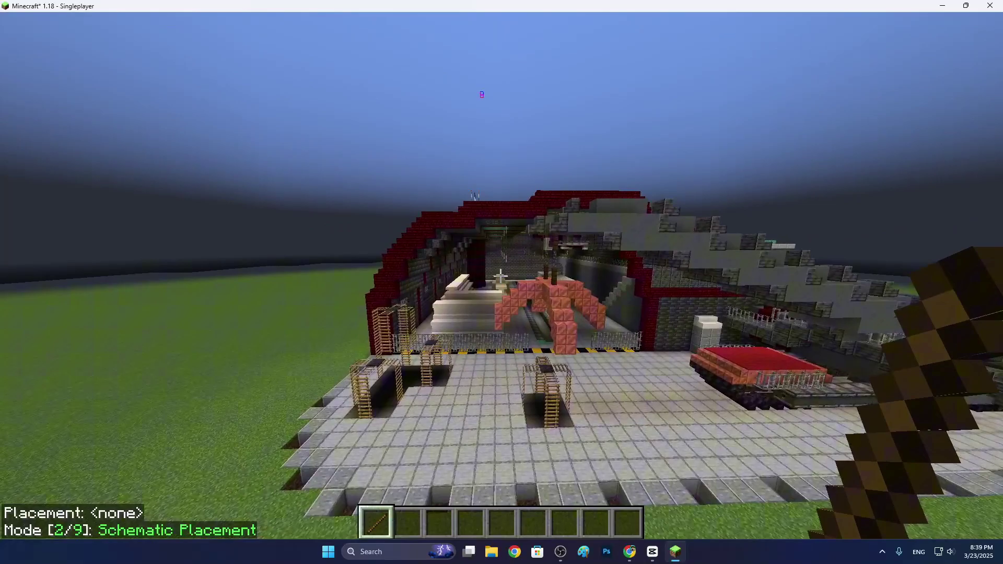
pyautogui.press('w')
# - Cycle through the Litematica tool modes and set the mode to Area Selection
pyautogui.scroll(-4, 500, 276)
pyautogui.scroll(4, 501, 276)
pyautogui.scroll(-4, 501, 275)
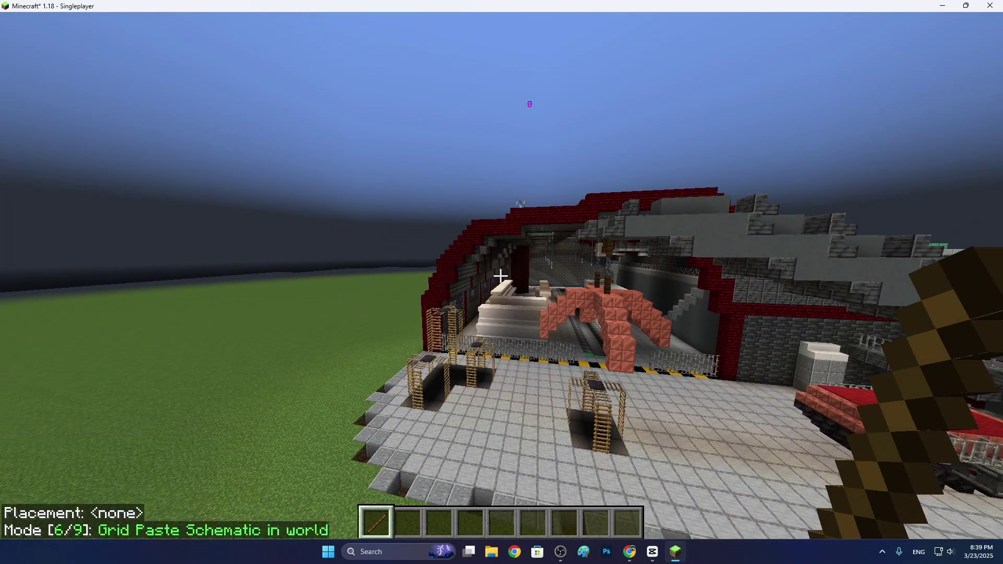
pyautogui.scroll(3, 501, 276)
pyautogui.scroll(1, 501, 276)
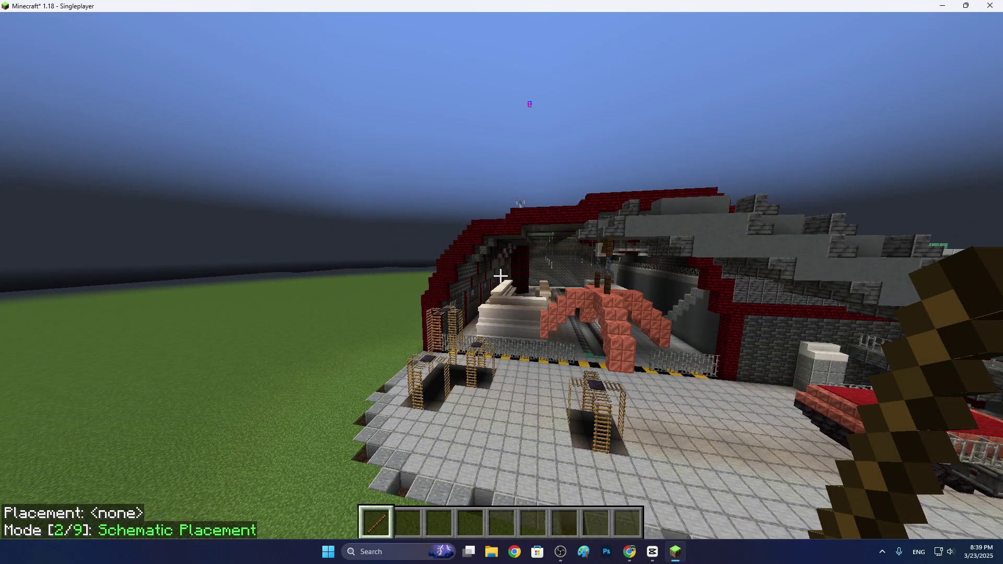
pyautogui.press('m')
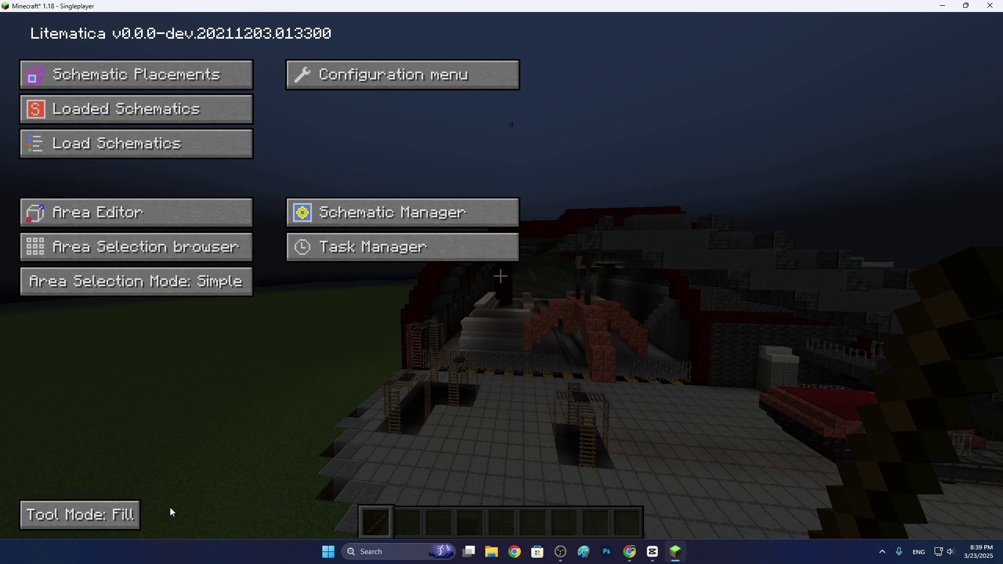
pyautogui.click(128, 517)
pyautogui.click(128, 516)
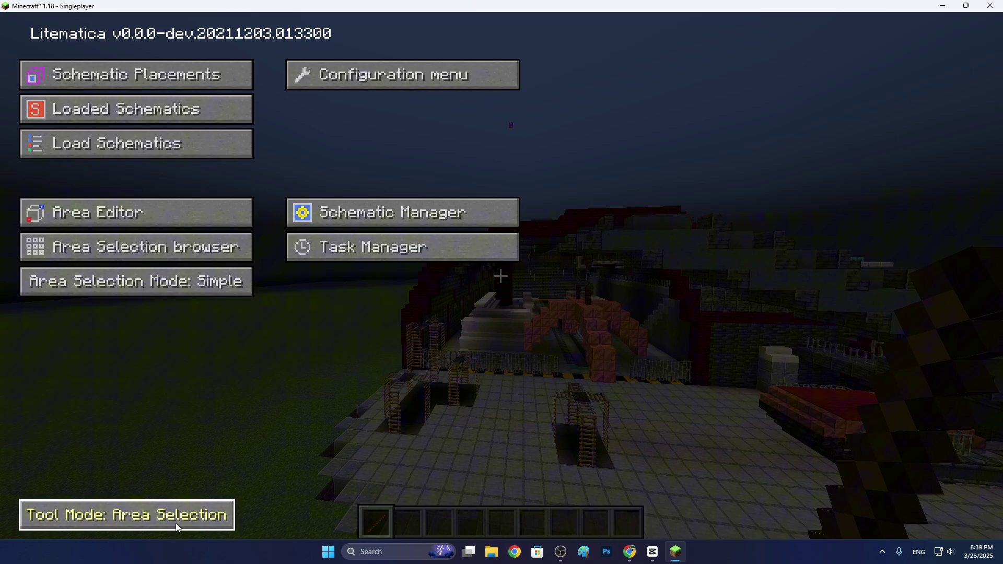
pyautogui.click(136, 515)
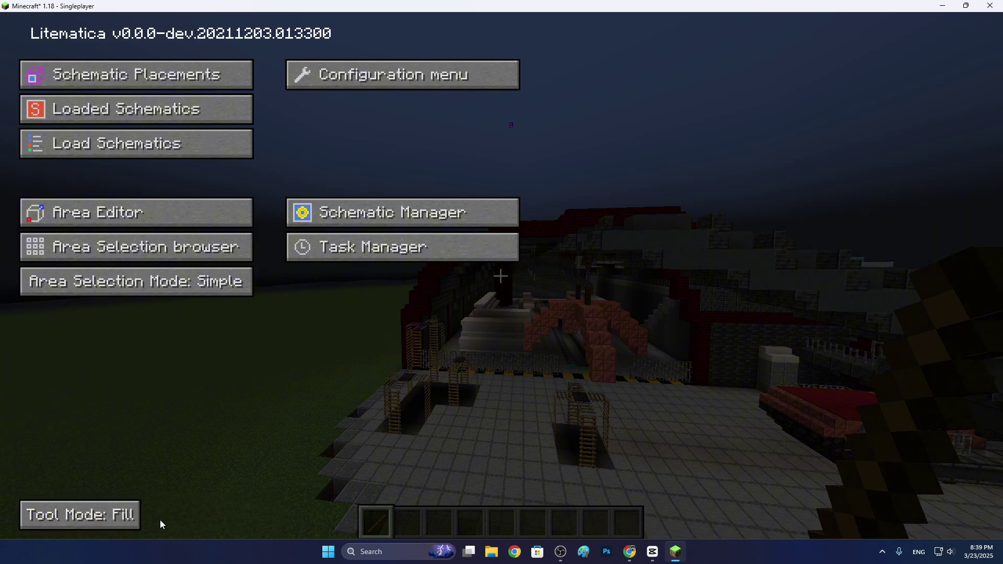
pyautogui.press('Escape')
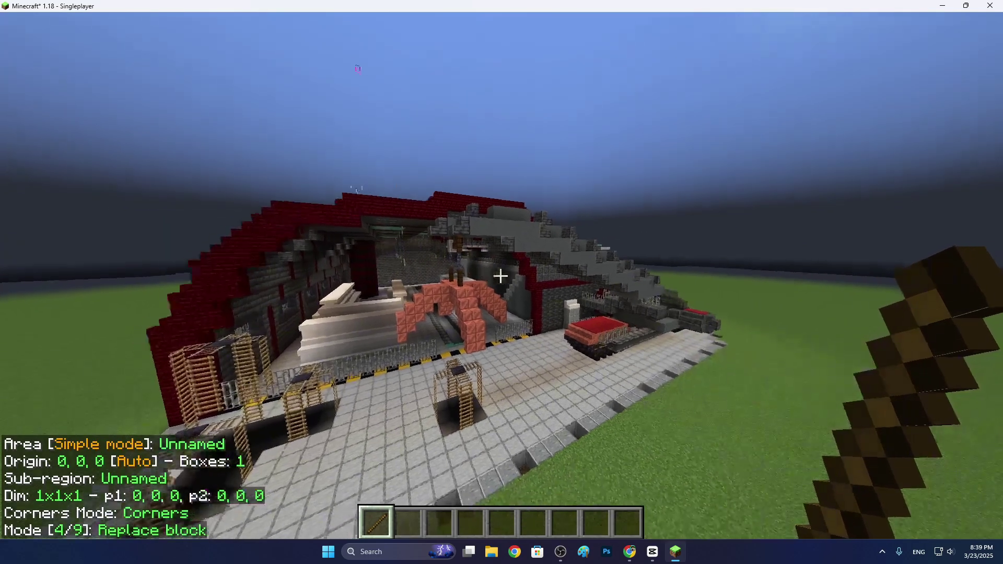
pyautogui.scroll(2, 501, 282)
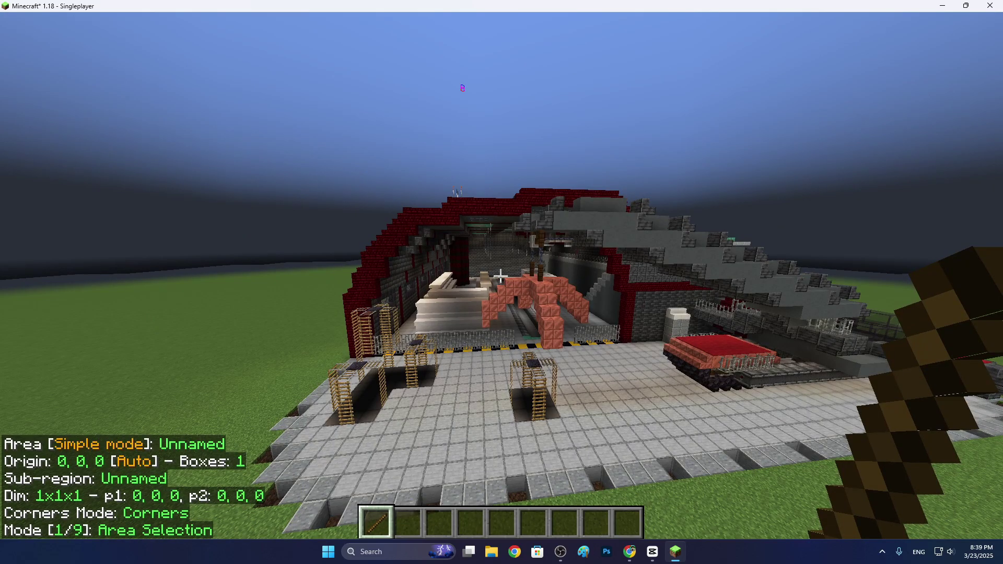
# - Fly over the roof to a point off the building's corner, higher than the antenna tower
pyautogui.press('w')
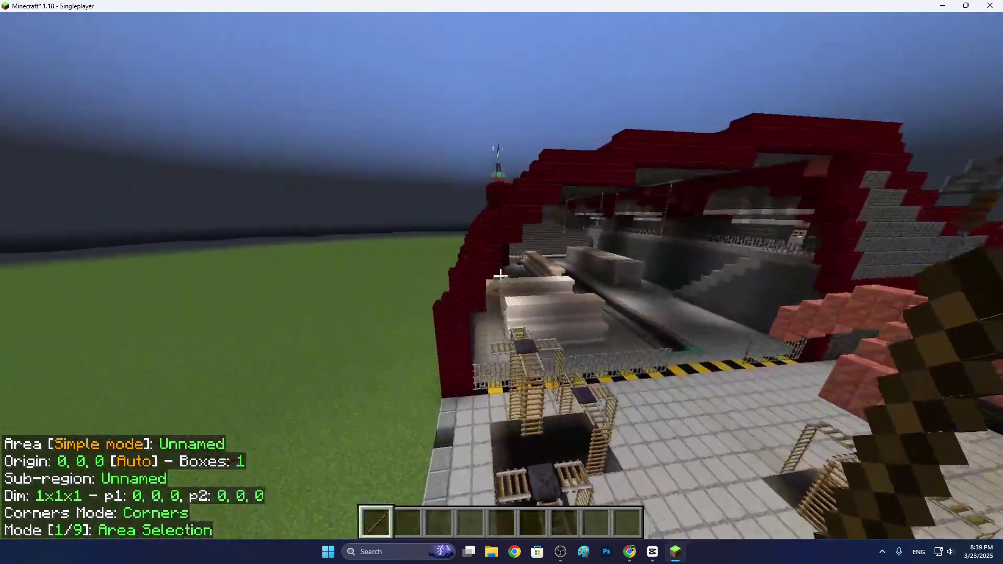
pyautogui.press('w')
pyautogui.press('2')
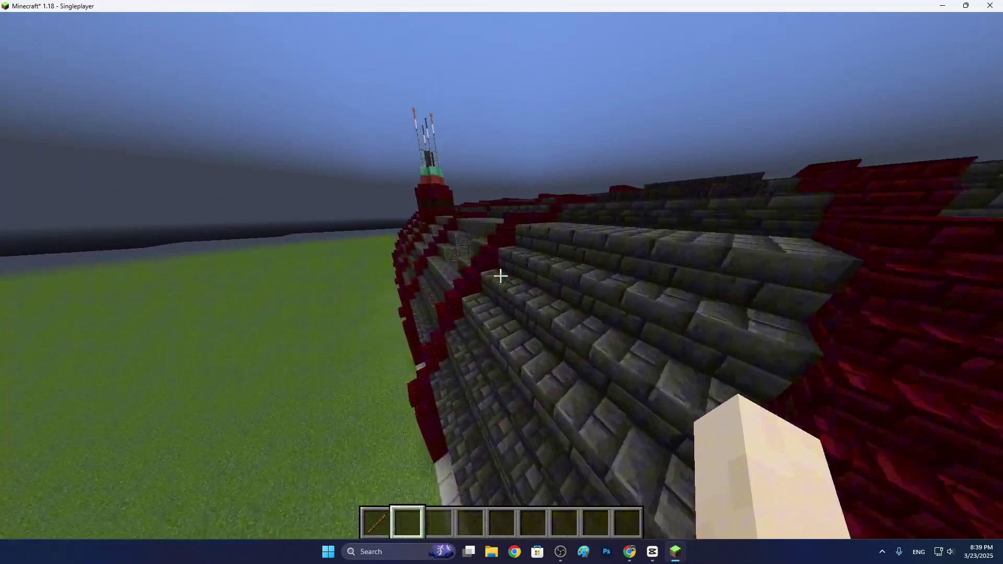
pyautogui.press('w')
pyautogui.press('space')
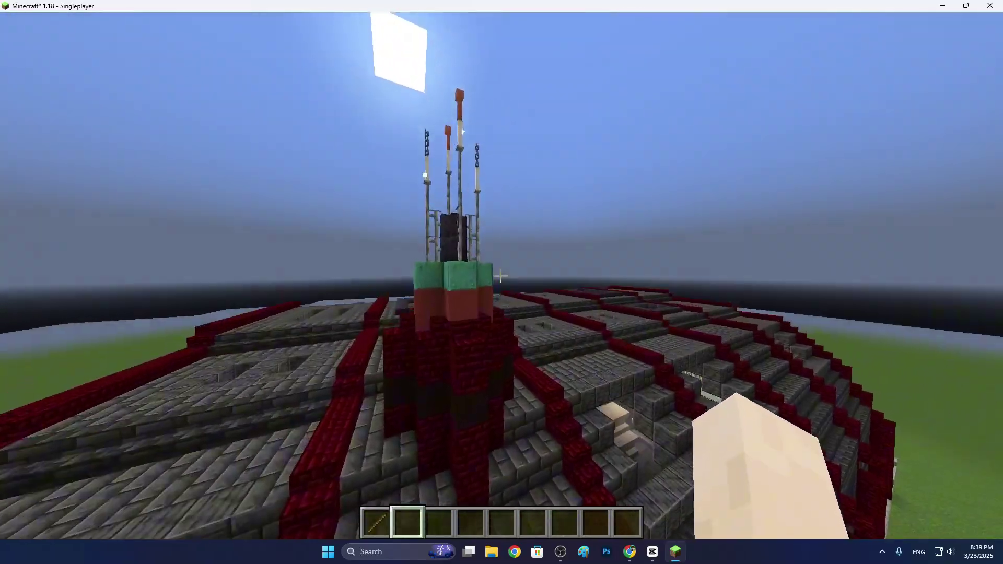
pyautogui.press('space')
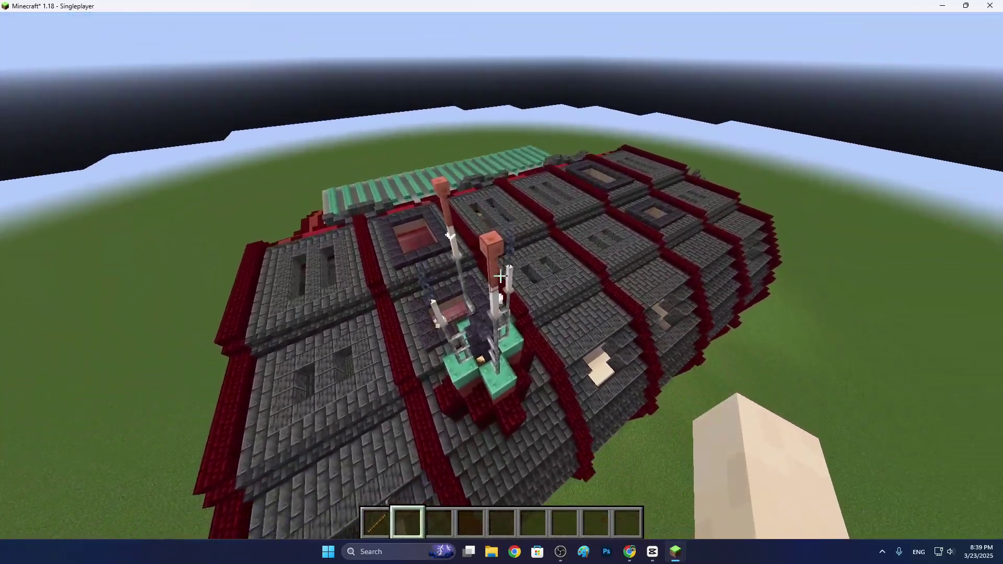
pyautogui.press('s')
pyautogui.press('d')
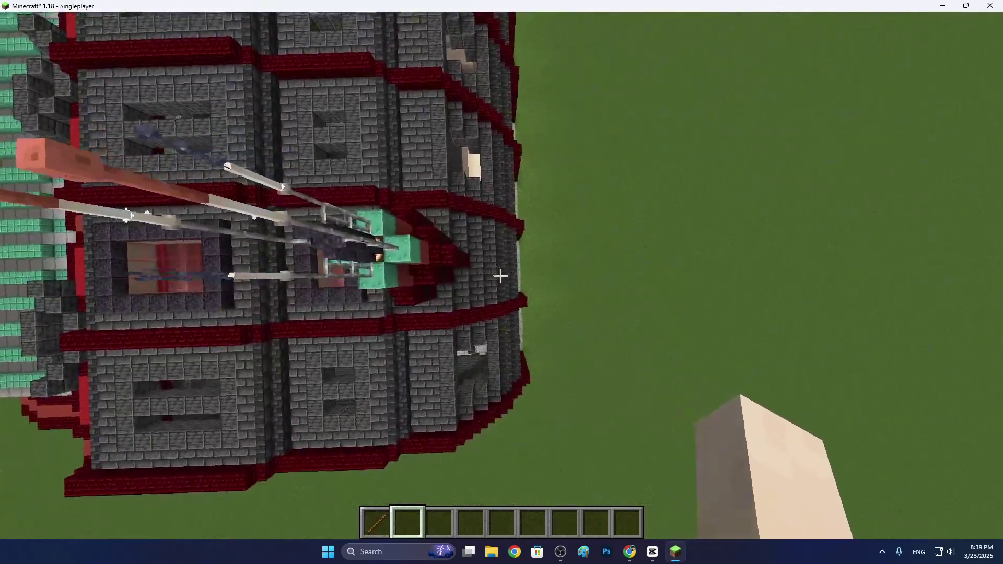
pyautogui.press('s')
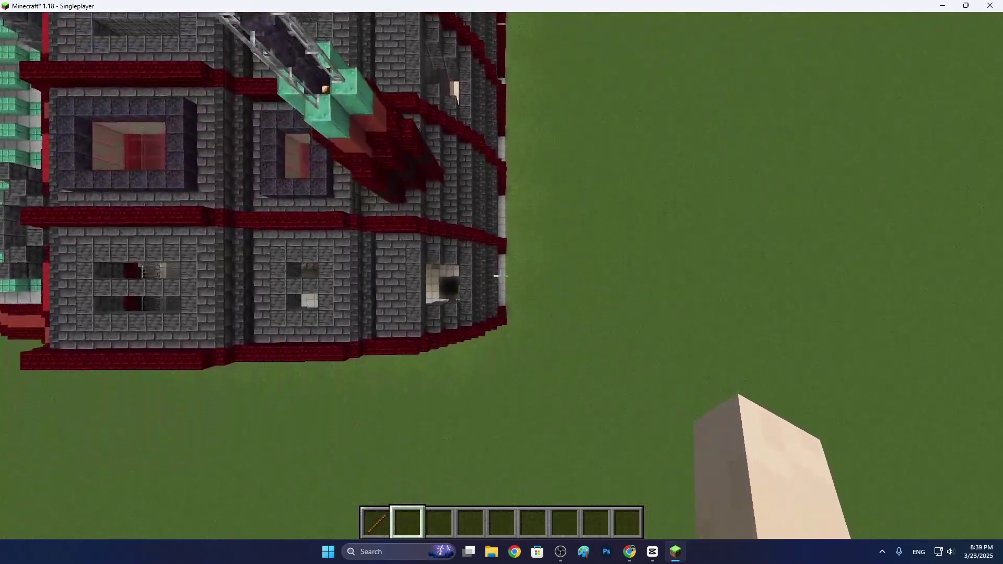
pyautogui.press('s')
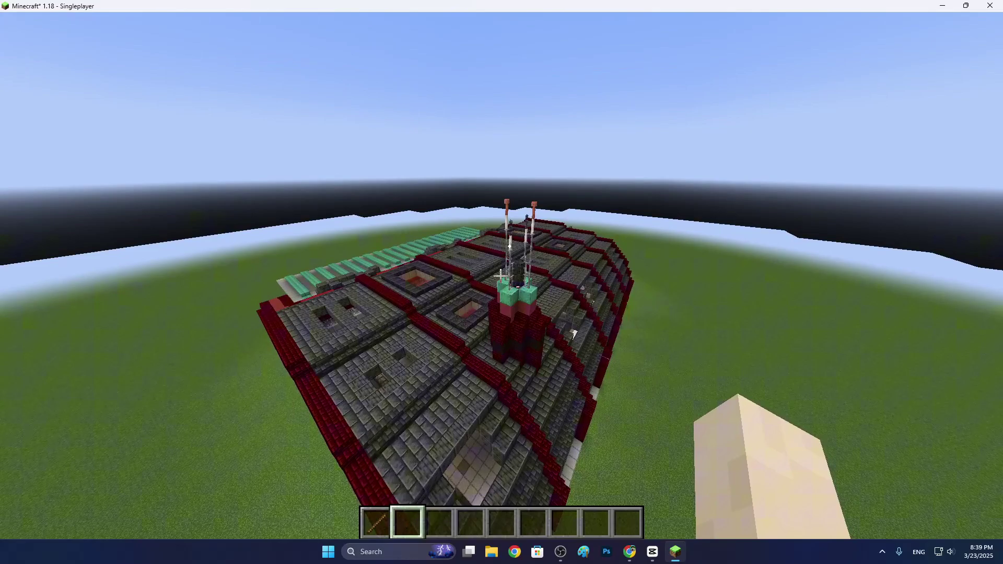
pyautogui.press('s')
# - Place a stone block in mid-air at the current position with the command /setblock ~ ~ ~ minecraft:stone
pyautogui.moveTo(501, 275)
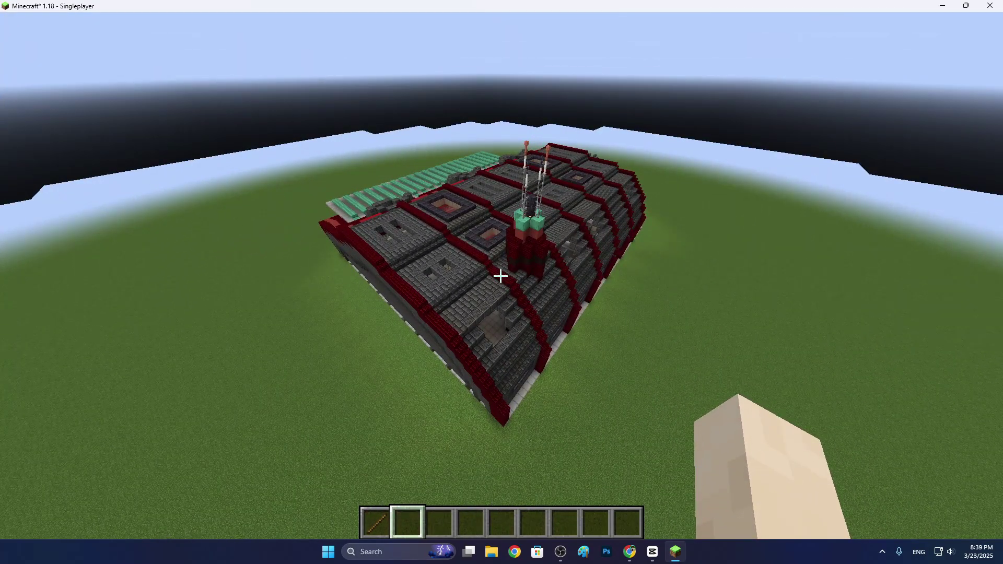
pyautogui.write('/se')
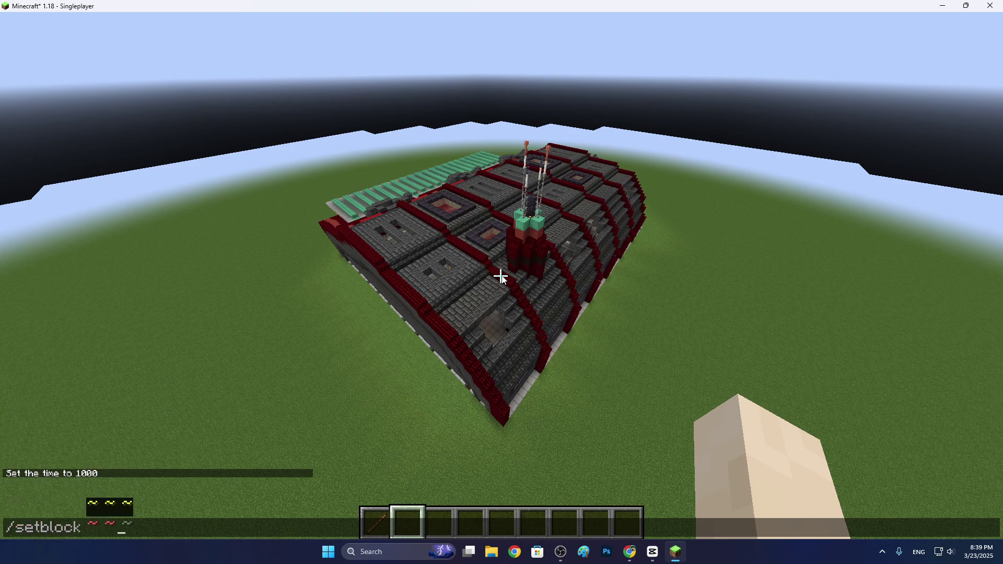
pyautogui.write('tblock ~ ~ ~ ')
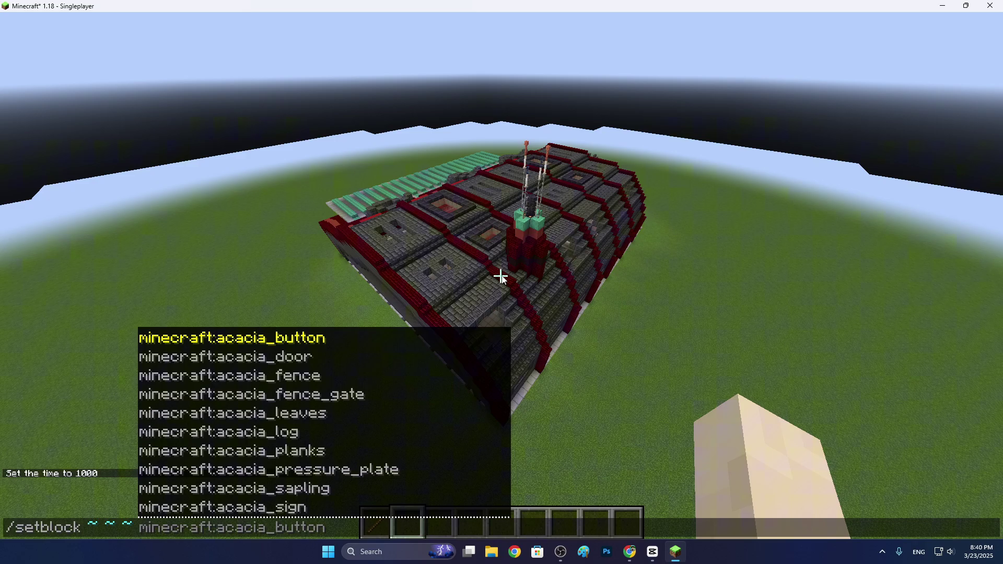
pyautogui.write('stone')
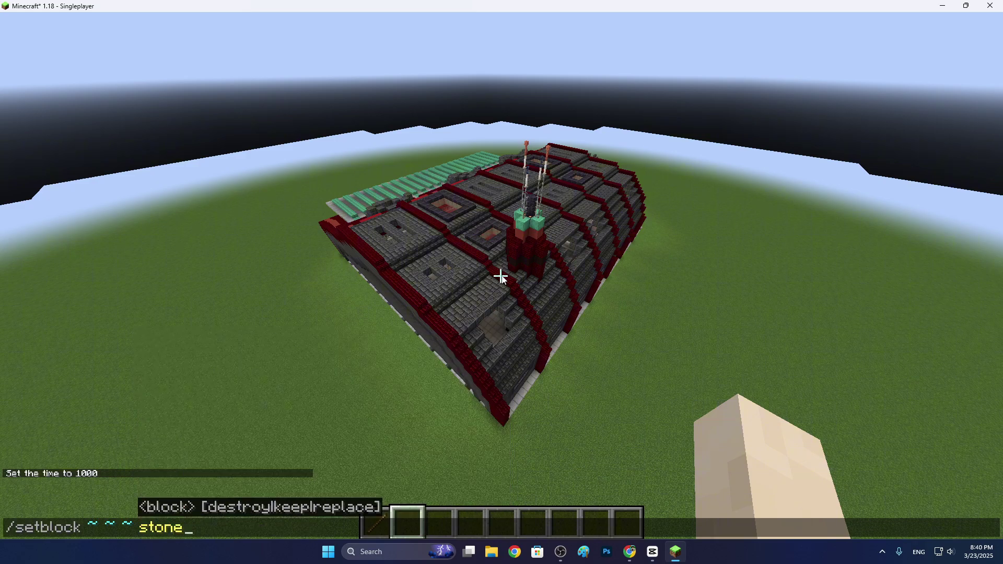
pyautogui.press('BackSpace')
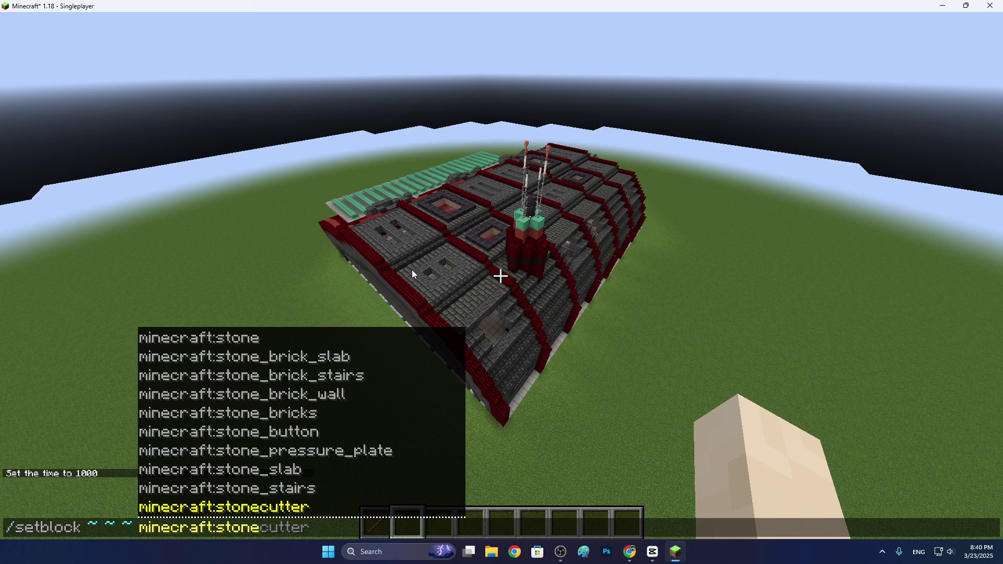
pyautogui.press('Return')
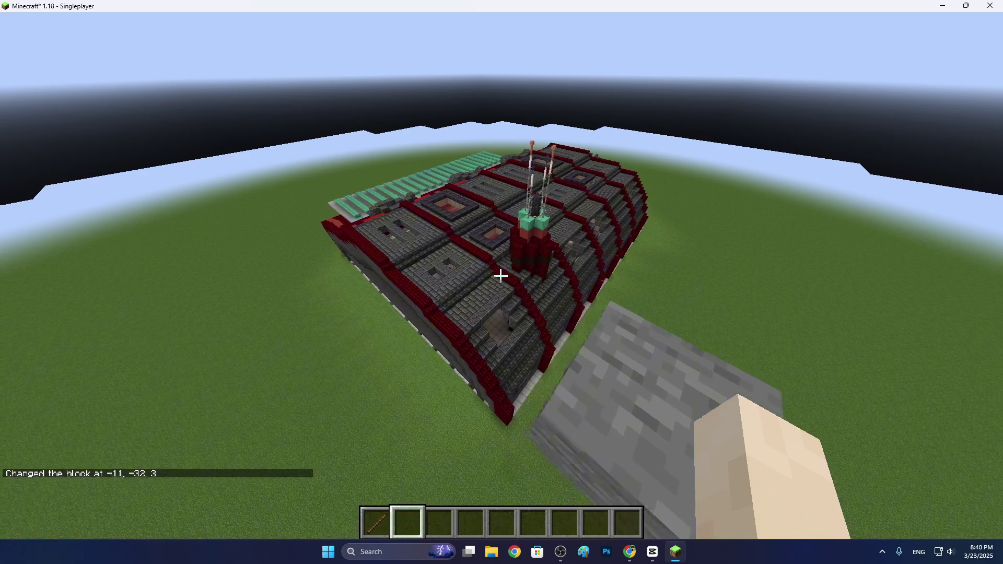
# - Set the first corner of the Litematica area selection on the floating stone block
pyautogui.press('1')
pyautogui.press('a')
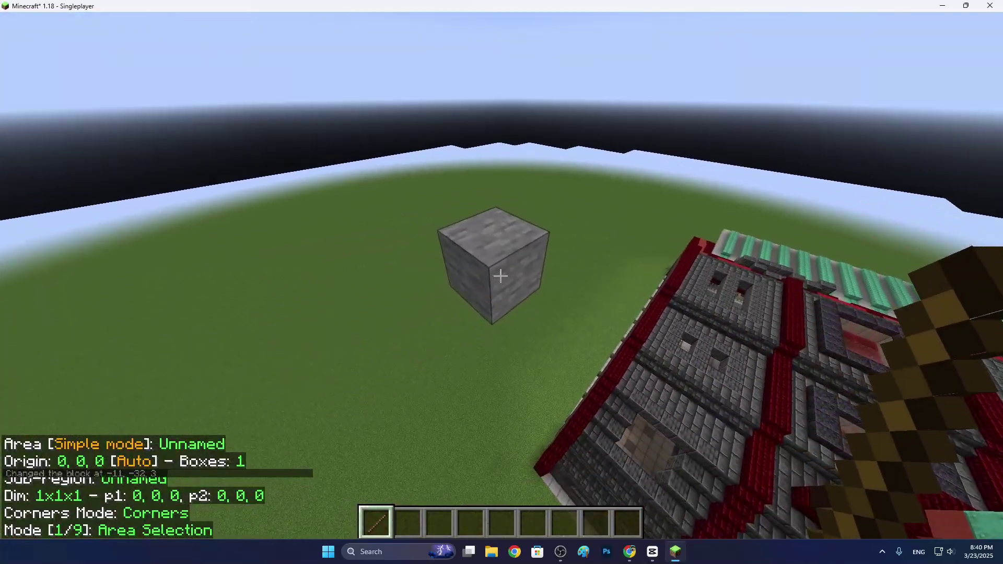
pyautogui.click(501, 276)
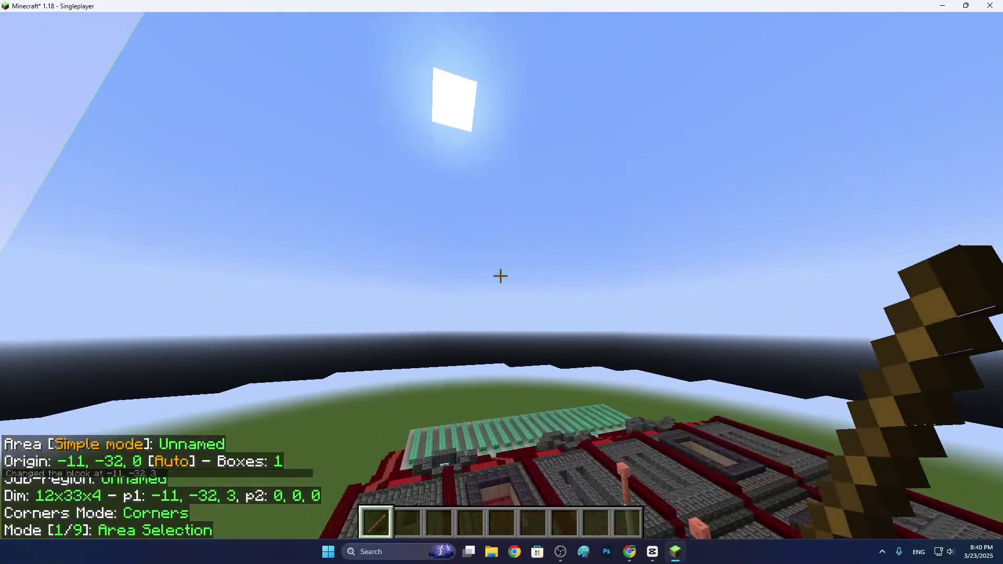
# - Fly down to the grass beyond the diagonally opposite paved corner and set the area selection's second corner at 45, -61, 67
pyautogui.press('2')
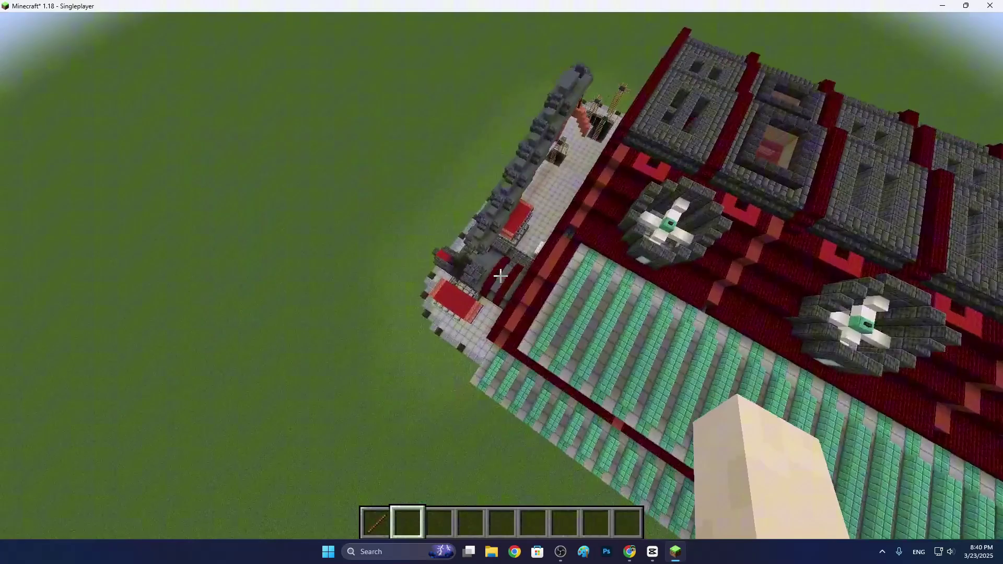
pyautogui.press('shift')
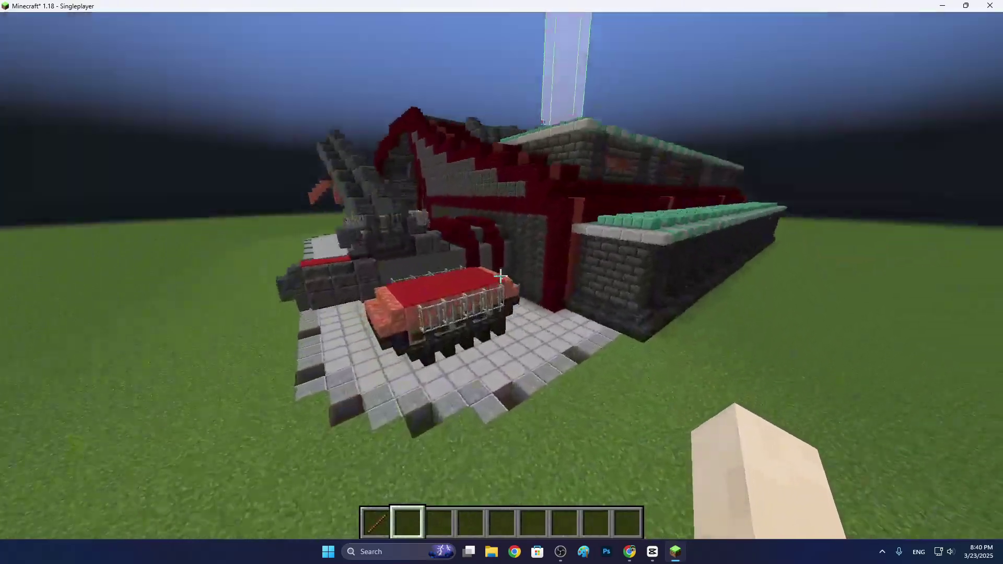
pyautogui.press('w')
pyautogui.press('w')
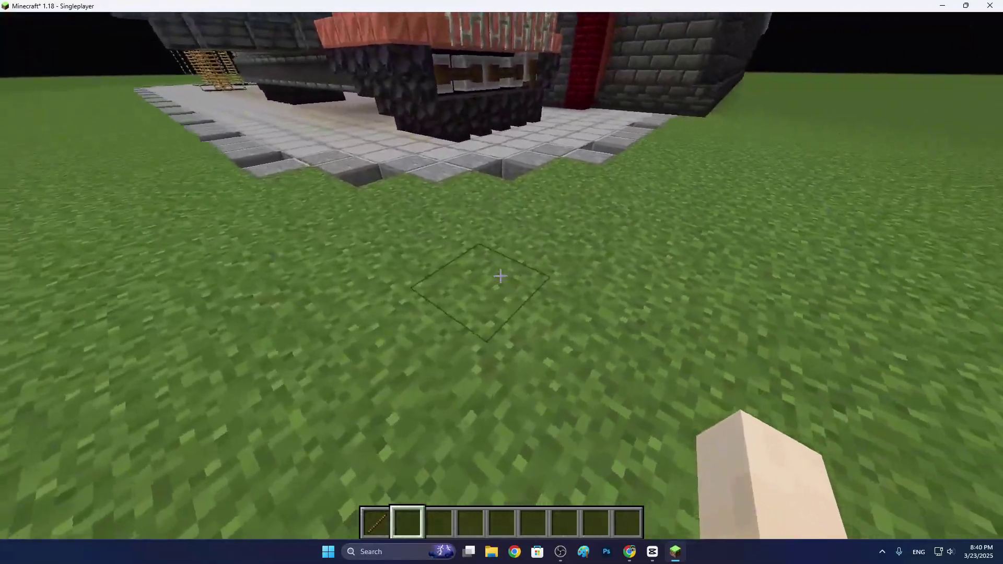
pyautogui.press('1')
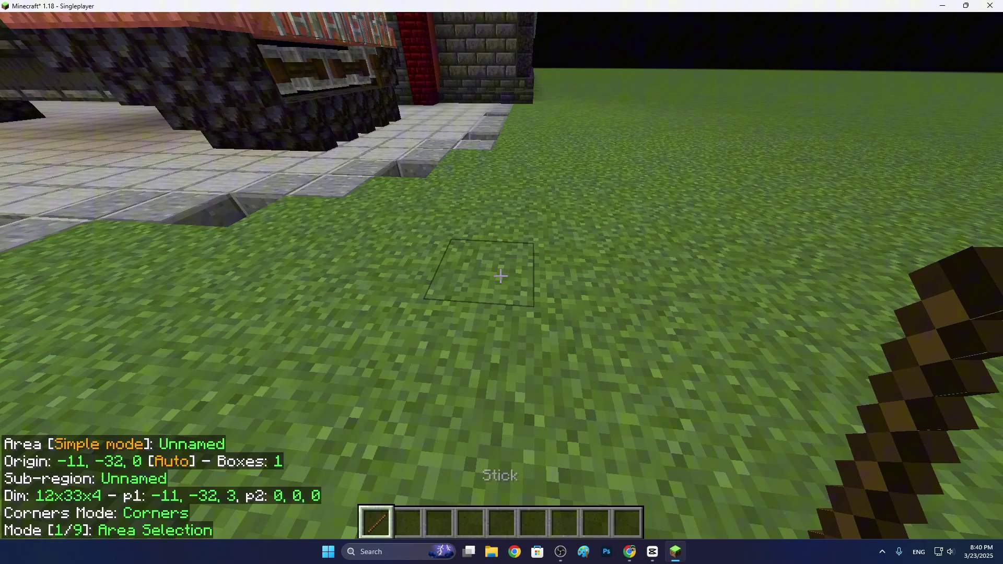
pyautogui.rightClick(500, 276)
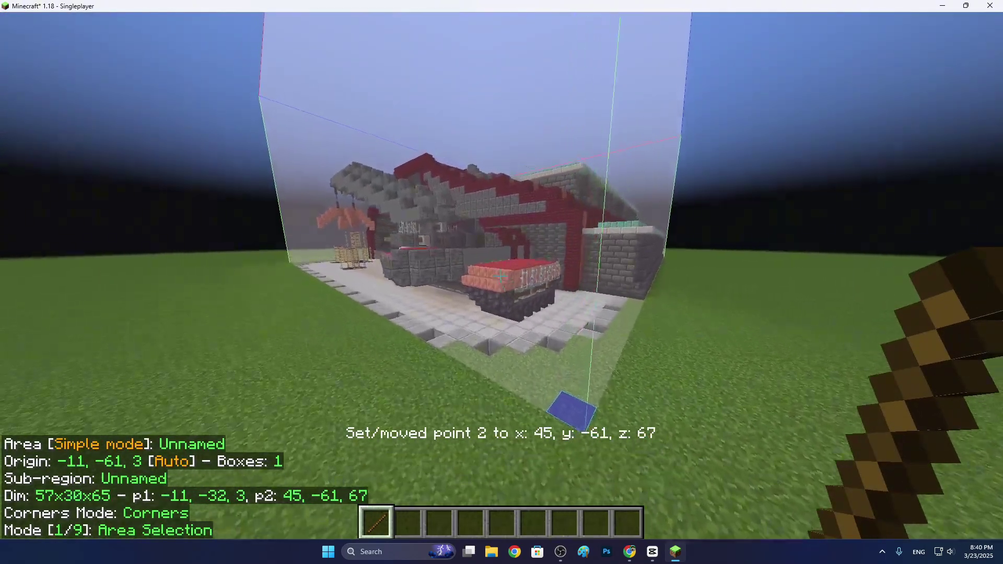
# - Fly over and around the building to check that the selection box encloses the whole build
pyautogui.press('w')
pyautogui.press('2')
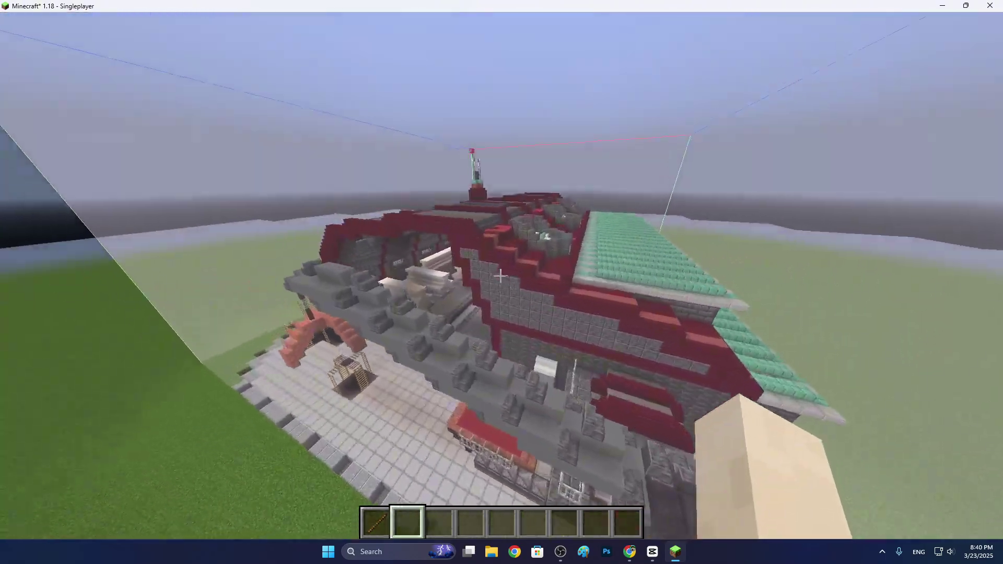
pyautogui.press('a')
pyautogui.press('w')
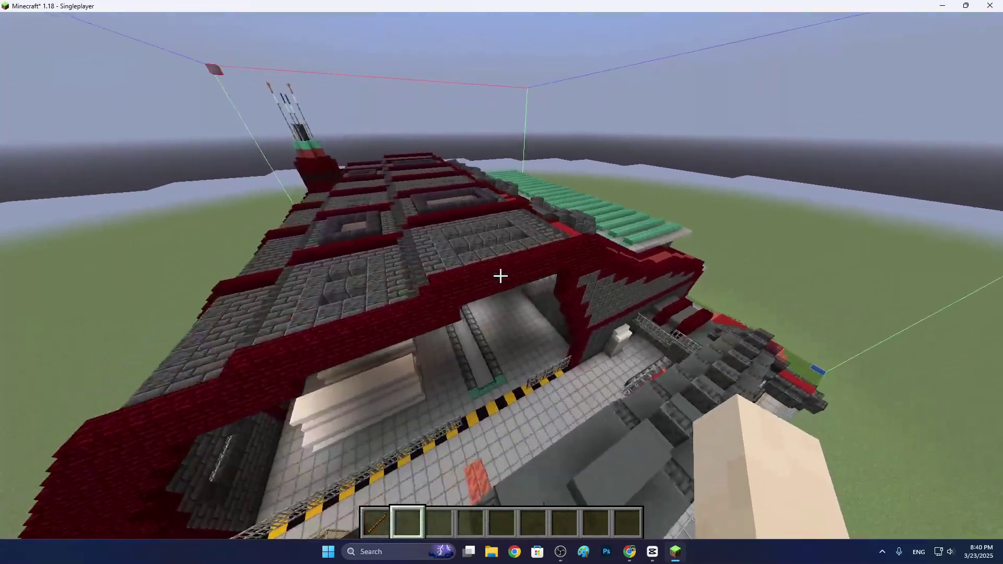
pyautogui.press('a')
pyautogui.press('shift')
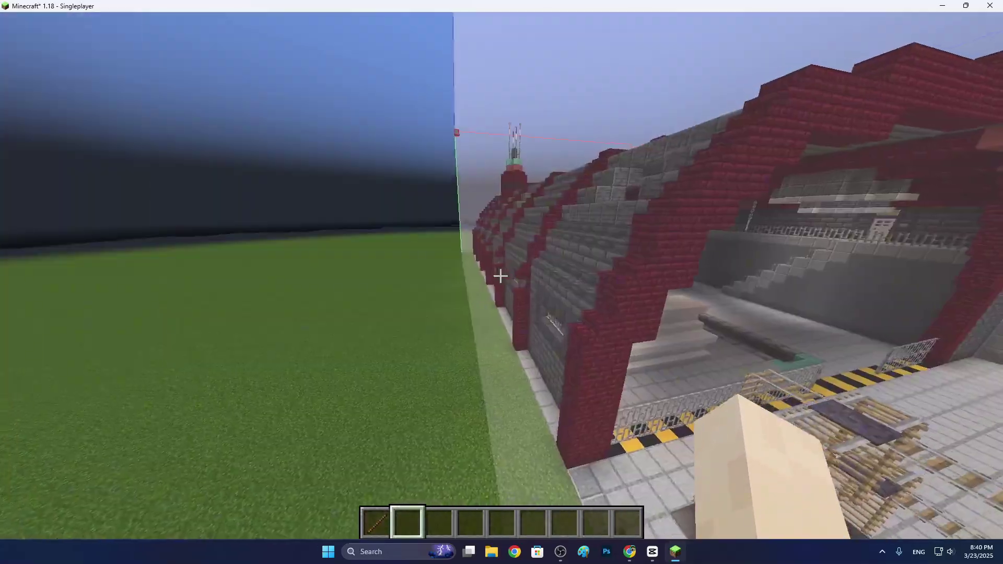
pyautogui.press('a')
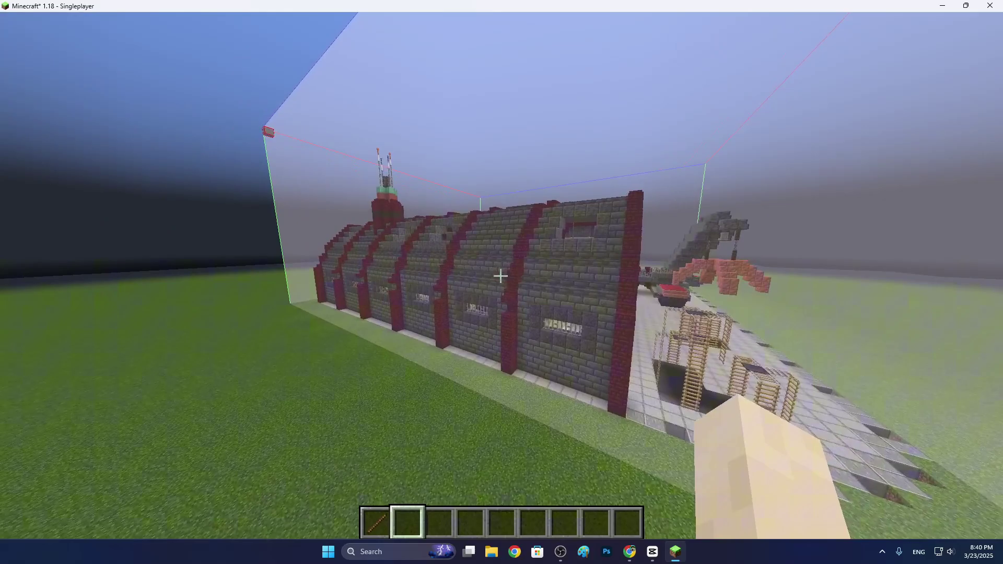
# - Save the selected area from the Litematica Area Editor as a schematic named Tutorial and return to the game
pyautogui.press('m')
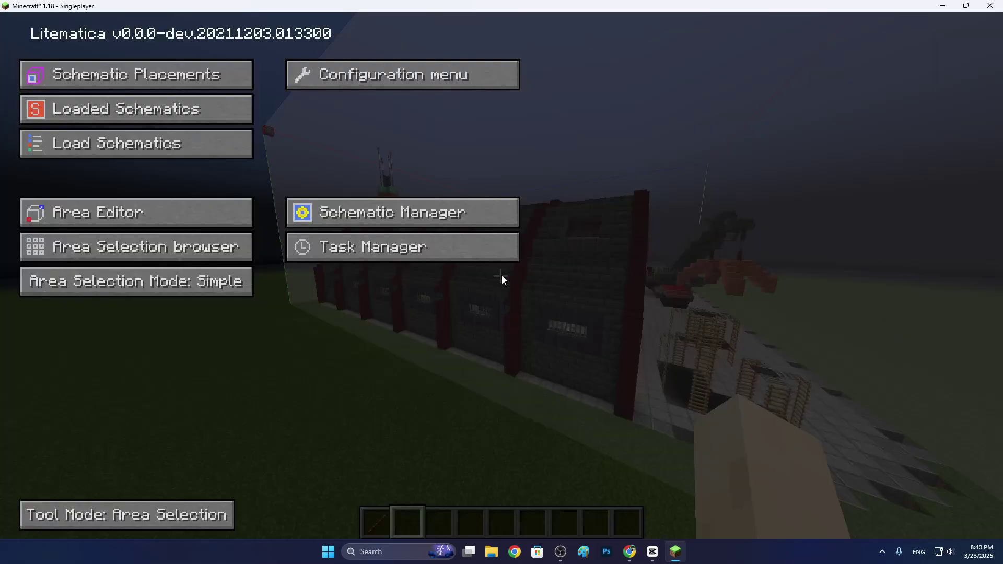
pyautogui.click(123, 216)
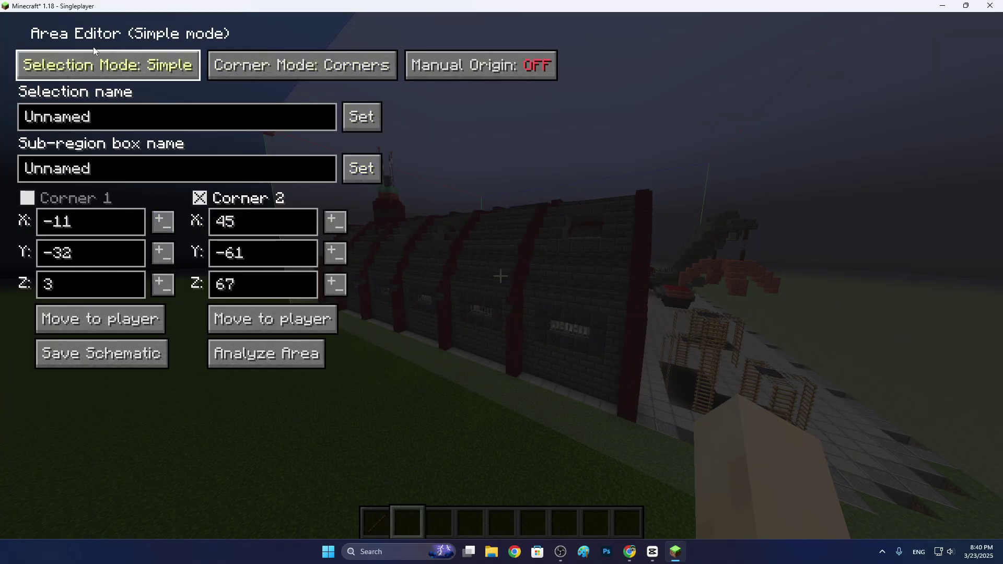
pyautogui.click(97, 359)
pyautogui.hotkey('ctrl', 'a')
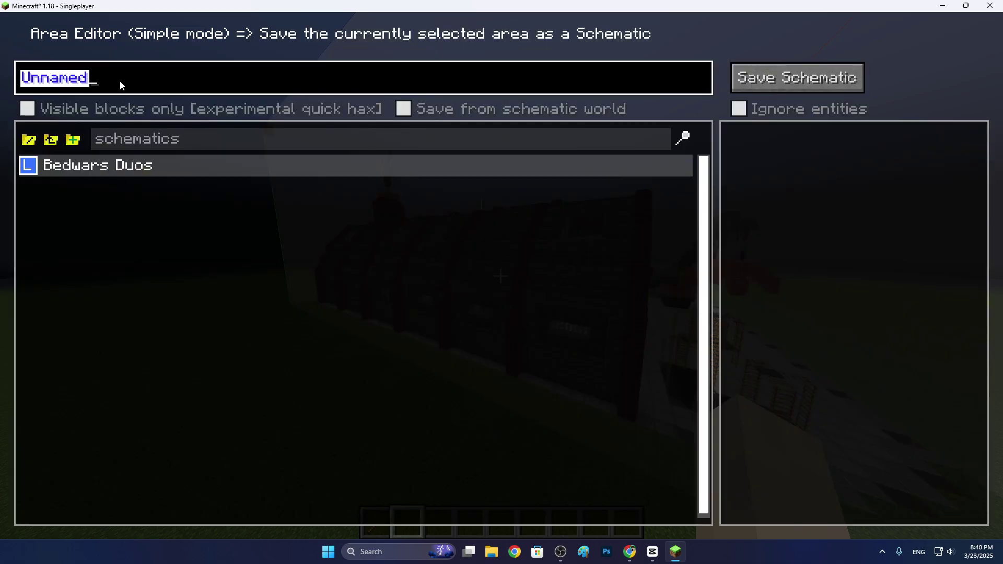
pyautogui.write('C')
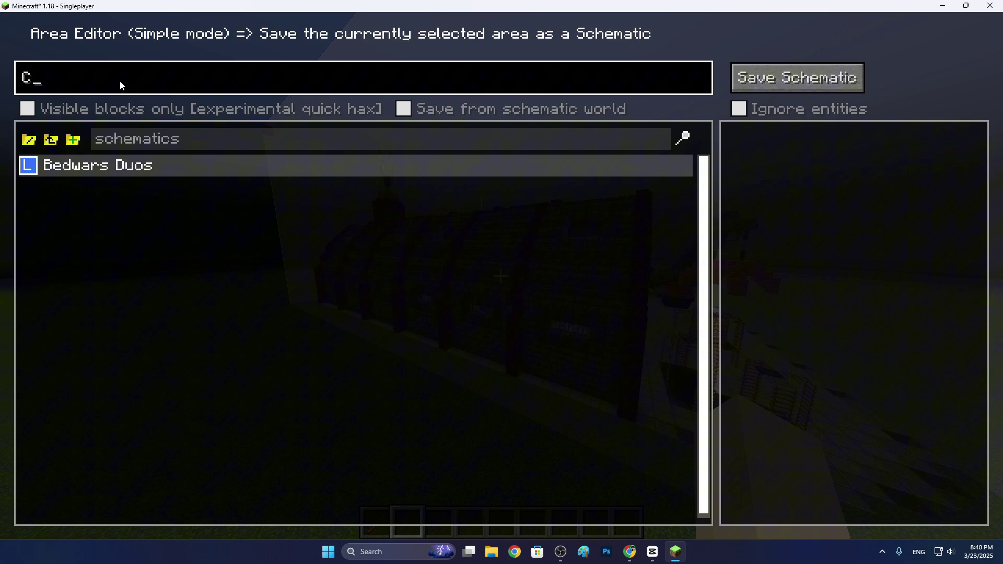
pyautogui.press('BackSpace')
pyautogui.write('Tutorial')
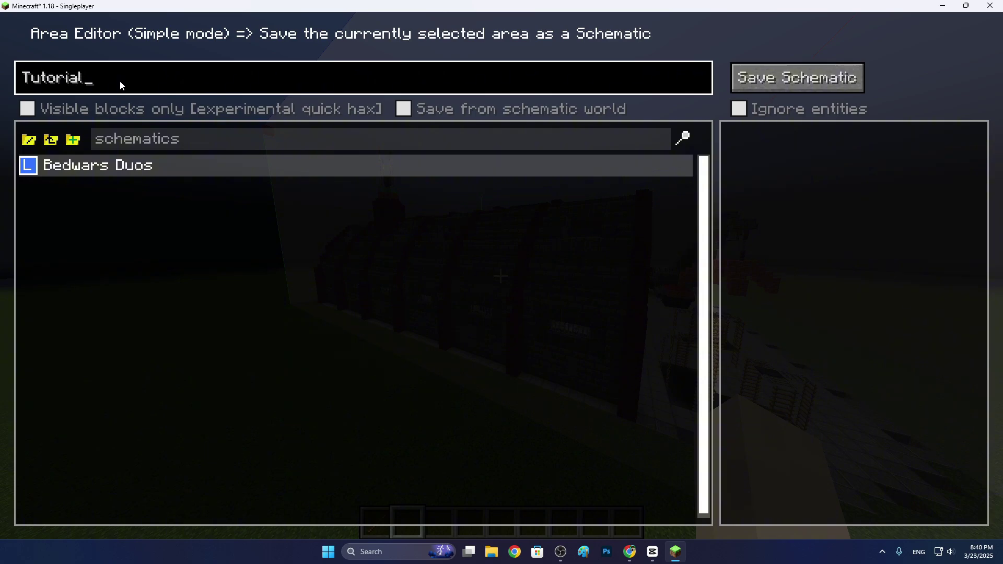
pyautogui.click(798, 81)
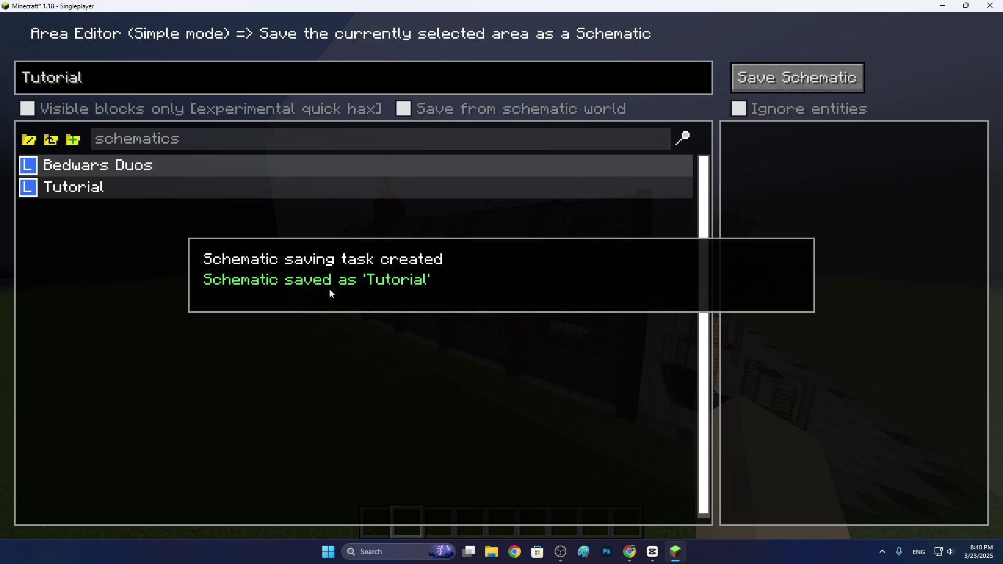
pyautogui.press('Escape')
pyautogui.press('Escape')
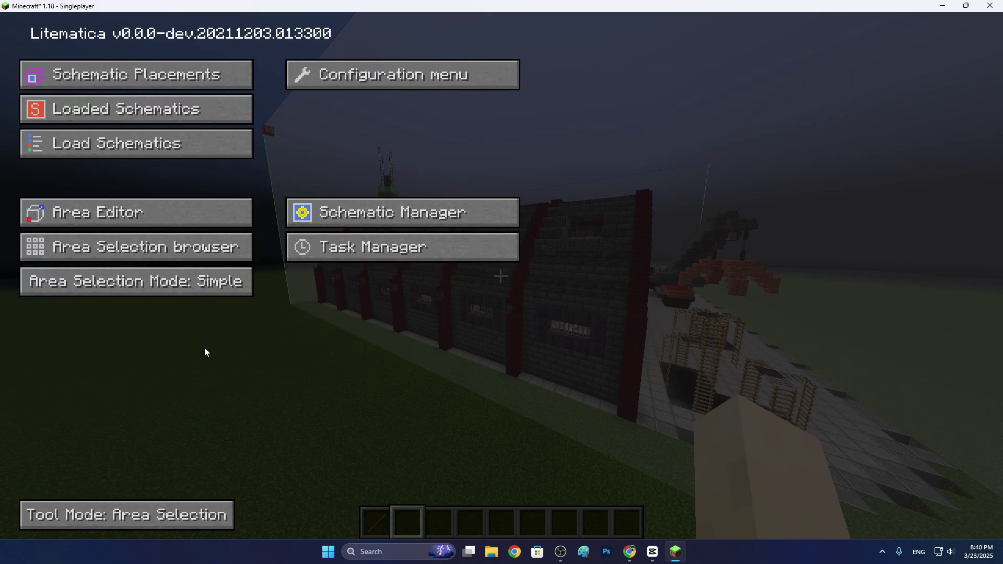
pyautogui.press('Escape')
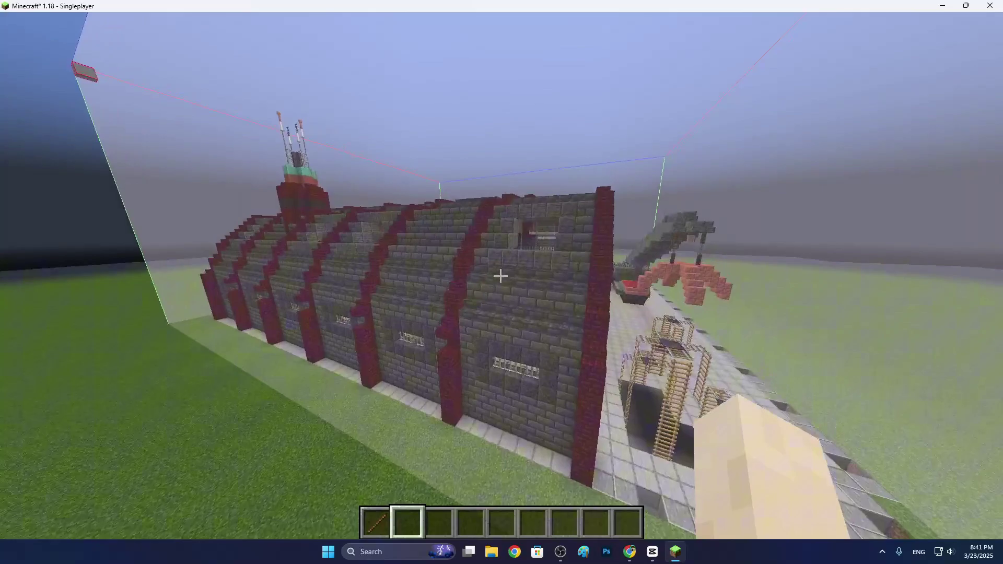
pyautogui.press('Escape')
pyautogui.click(451, 272)
pyautogui.click(376, 218)
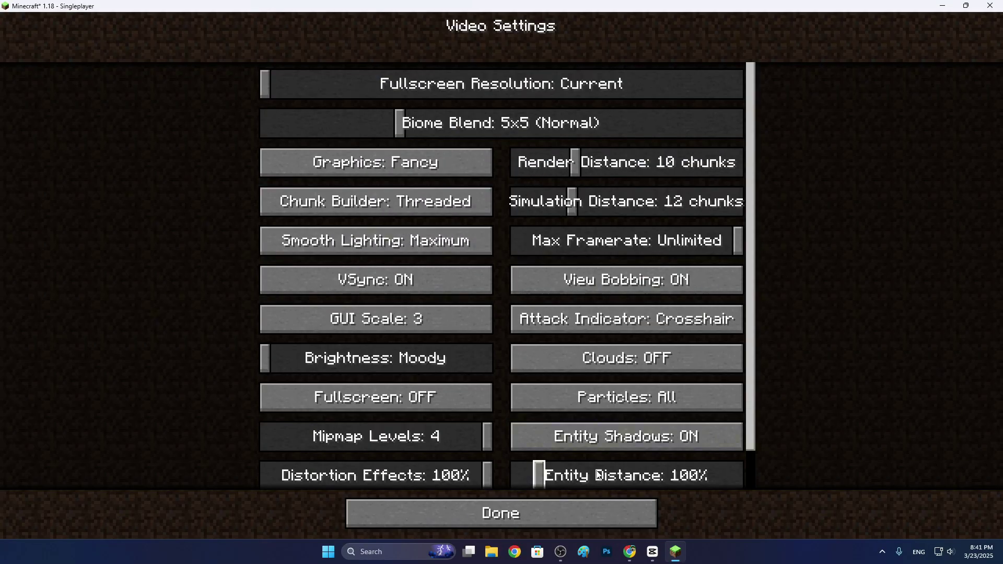
pyautogui.click(541, 512)
pyautogui.click(489, 378)
pyautogui.click(500, 172)
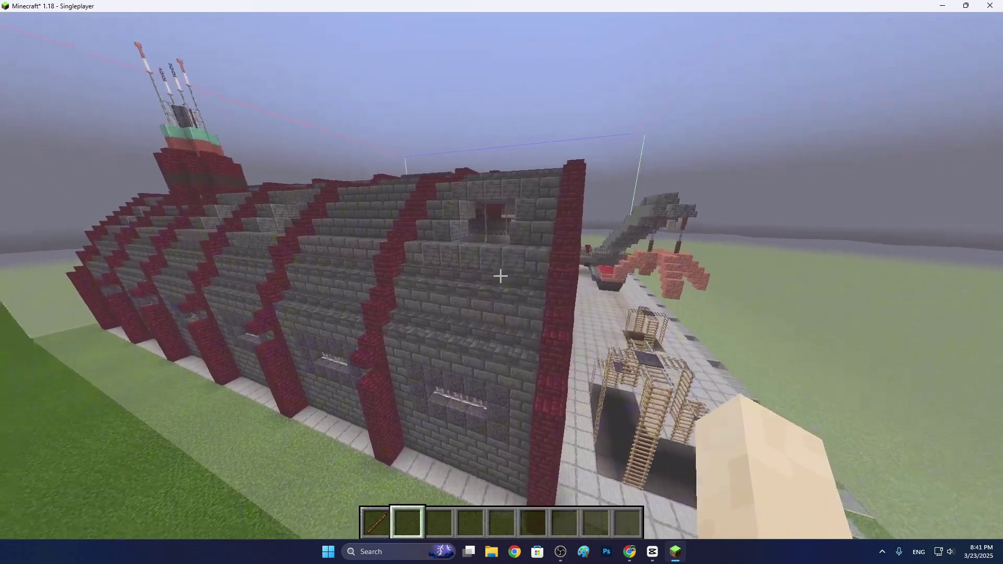
pyautogui.press('w')
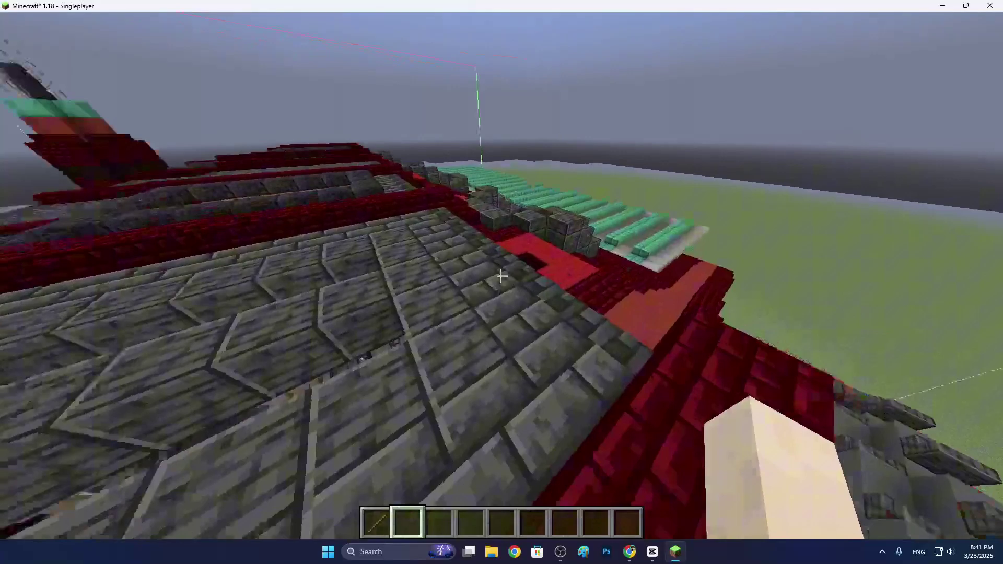
# - Save the world, quit to the title screen and exit Minecraft
pyautogui.press('Escape')
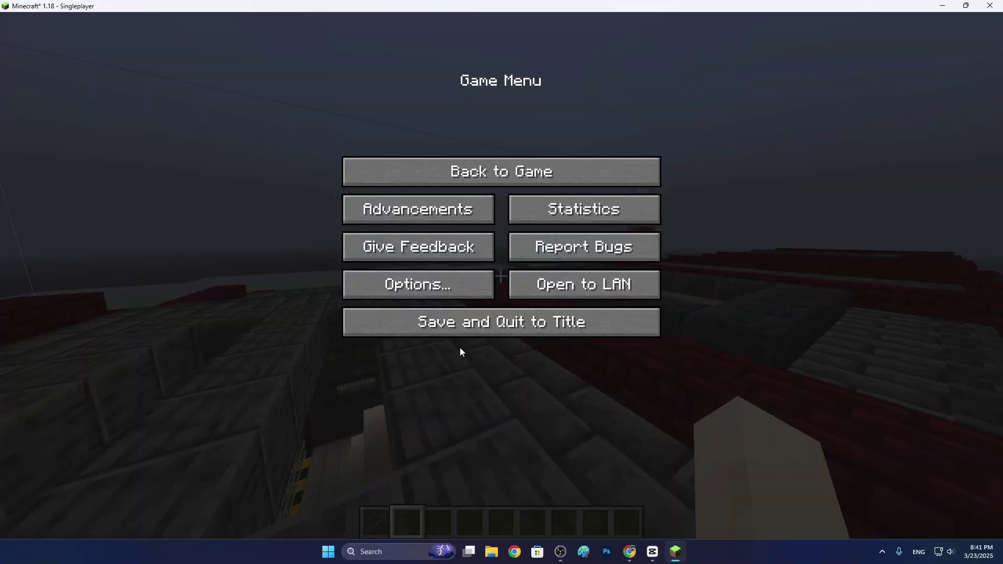
pyautogui.click(463, 328)
pyautogui.click(601, 365)
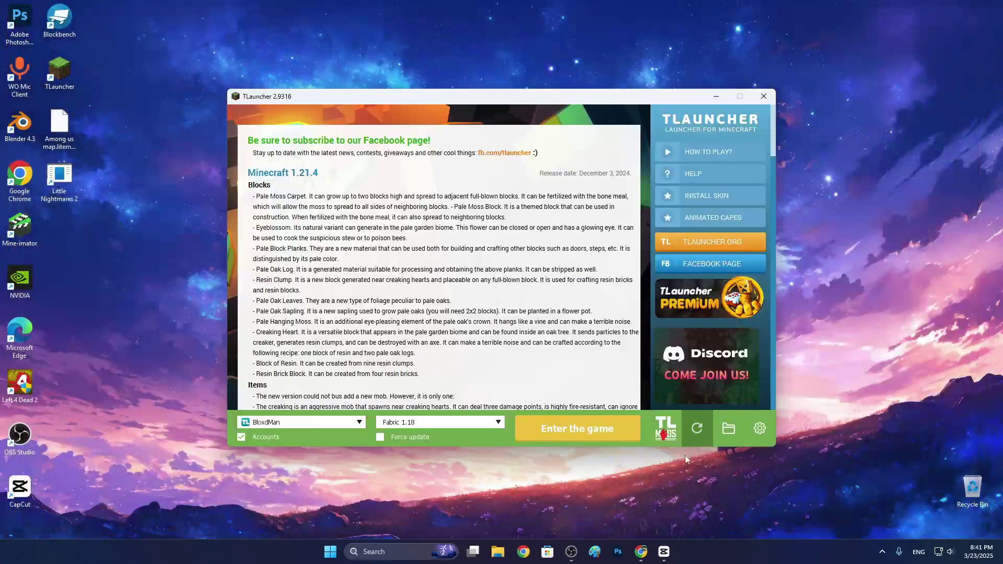
# - Open the .minecraft folder from TLauncher, close the launcher, and select Tutorial.litematic in the schematics folder
pyautogui.click(726, 430)
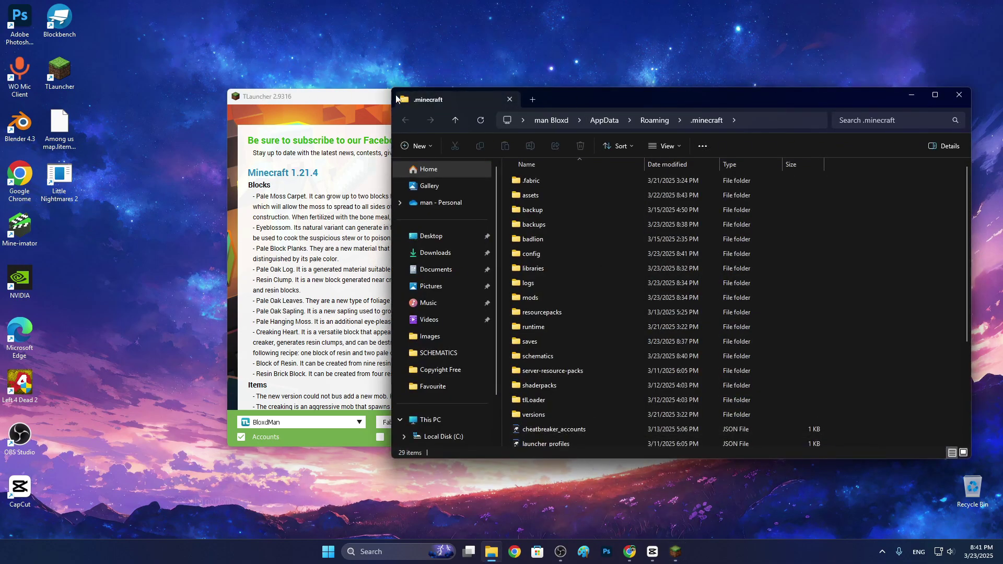
pyautogui.click(377, 96)
pyautogui.click(761, 96)
pyautogui.moveTo(822, 105); pyautogui.dragTo(529, 78)
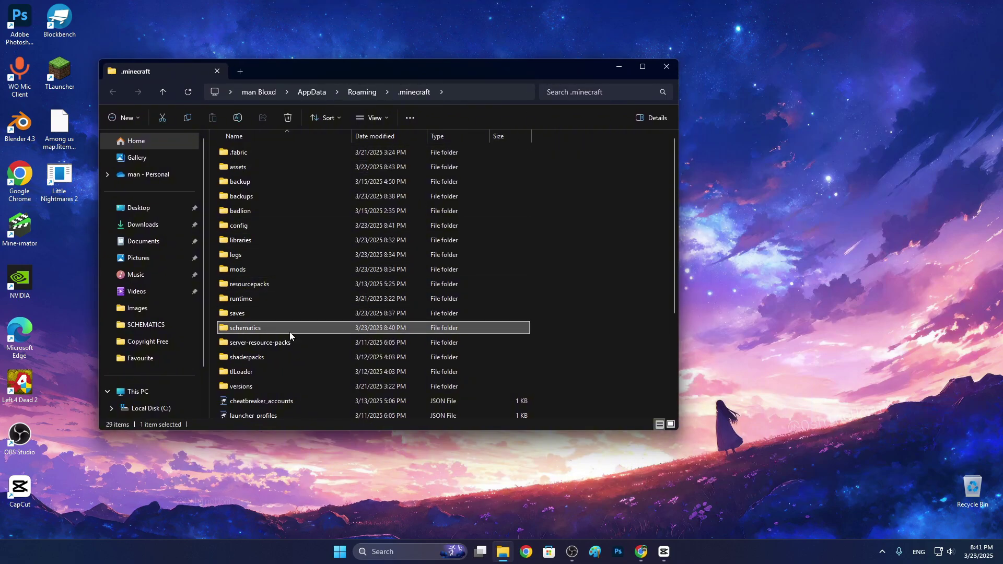
pyautogui.doubleClick(241, 329)
pyautogui.click(263, 167)
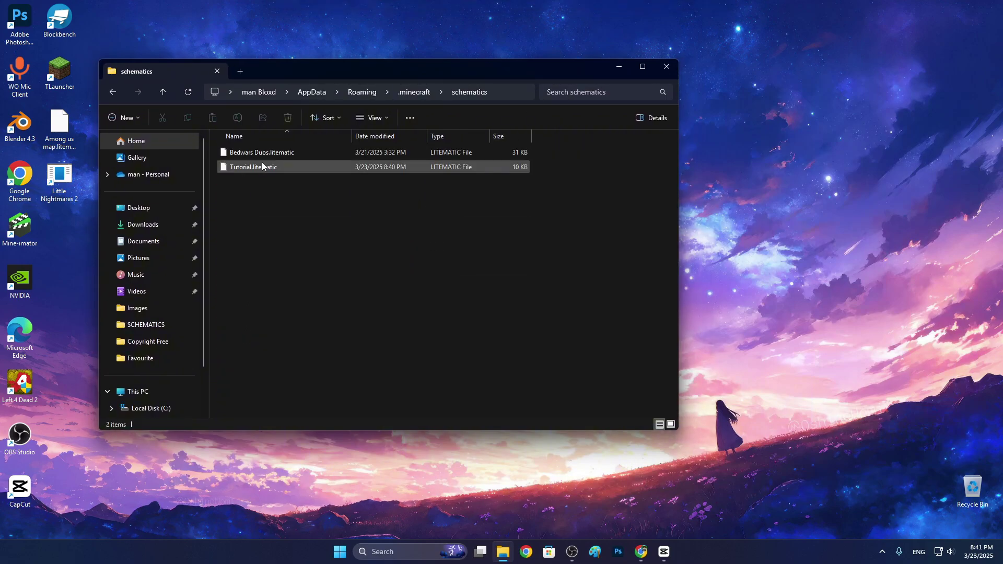
pyautogui.moveTo(289, 73); pyautogui.dragTo(270, 85)
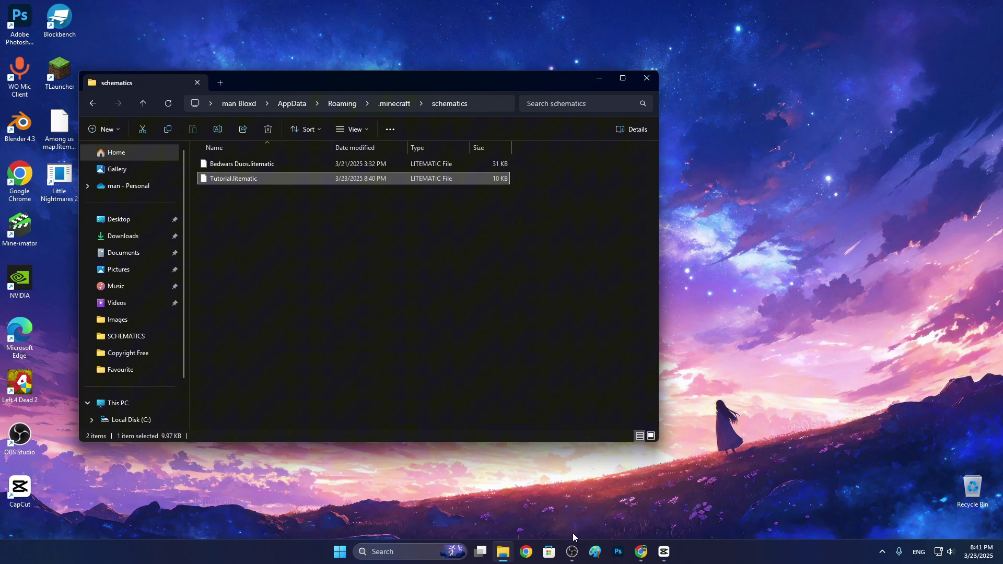
# - Switch to Chrome and examine the schematic converter page and its address, hansdiewurst.github.io/converter/
pyautogui.click(641, 552)
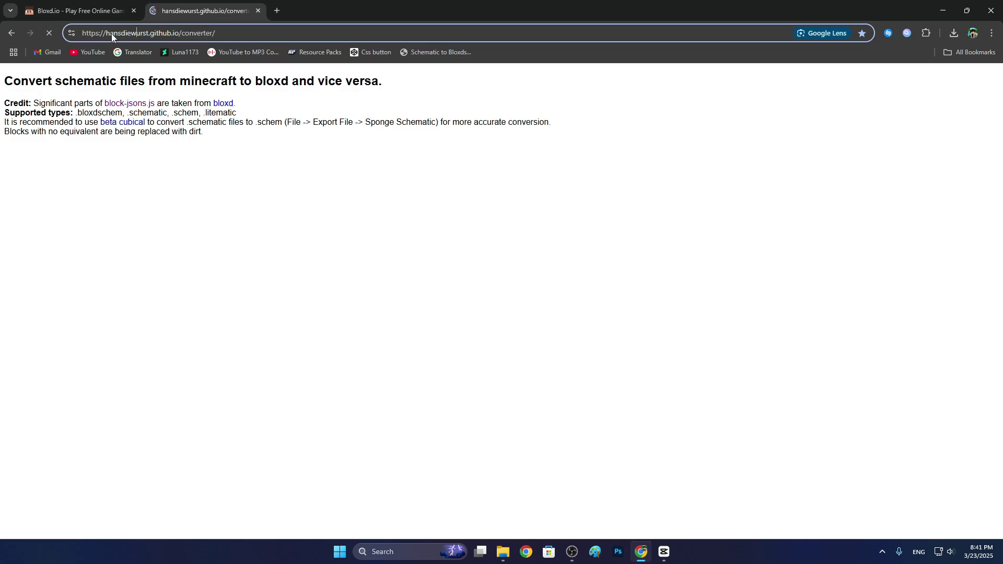
pyautogui.click(81, 183)
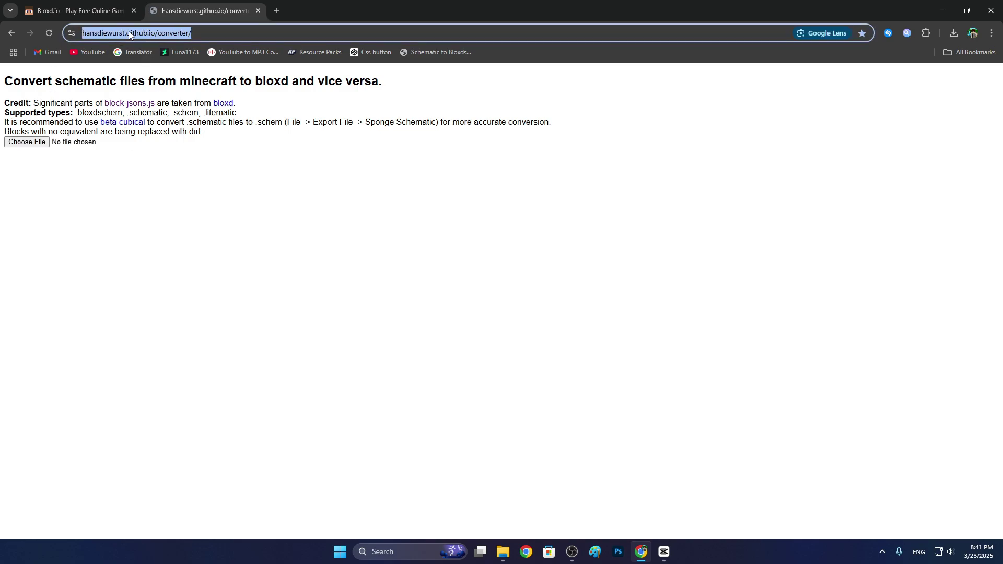
pyautogui.click(92, 251)
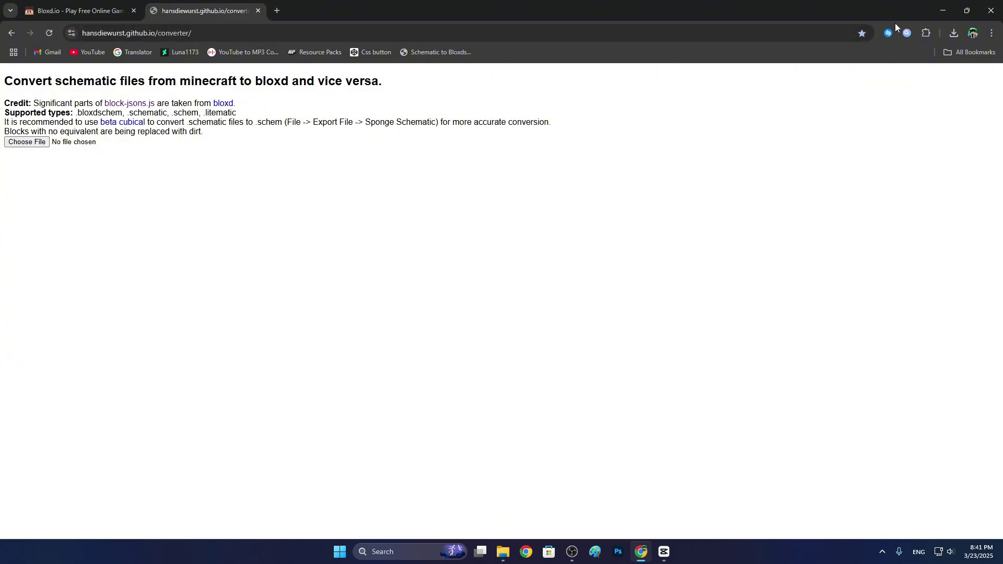
pyautogui.click(936, 10)
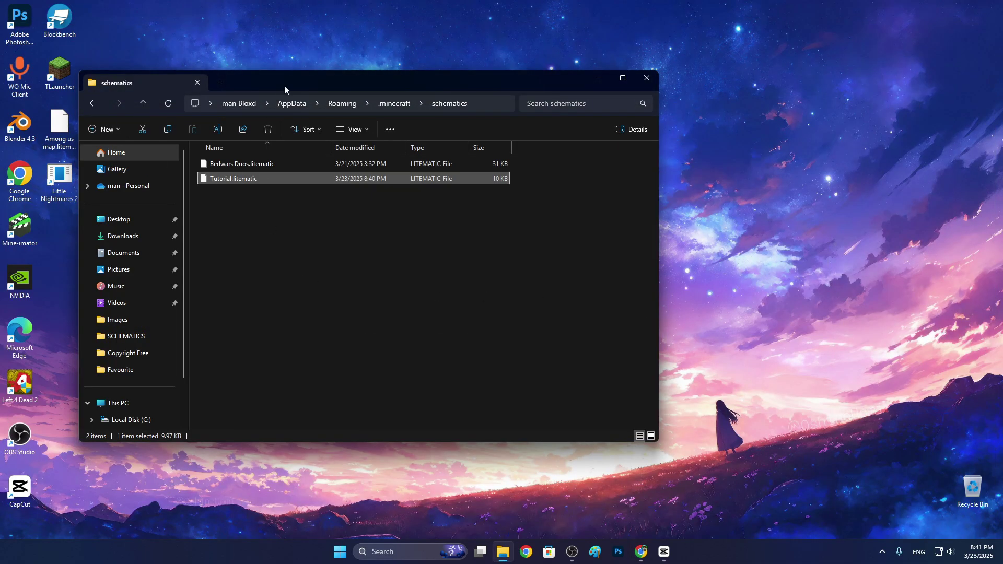
# - Move Tutorial.litematic from the schematics folder to the desktop and close the folder window
pyautogui.moveTo(284, 86); pyautogui.dragTo(472, 146)
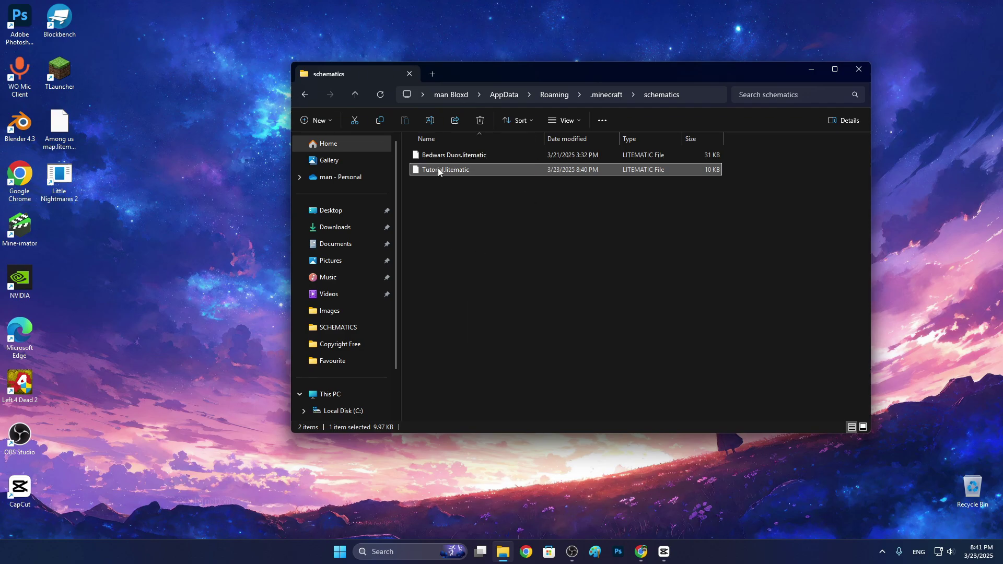
pyautogui.moveTo(71, 242); pyautogui.dragTo(72, 243)
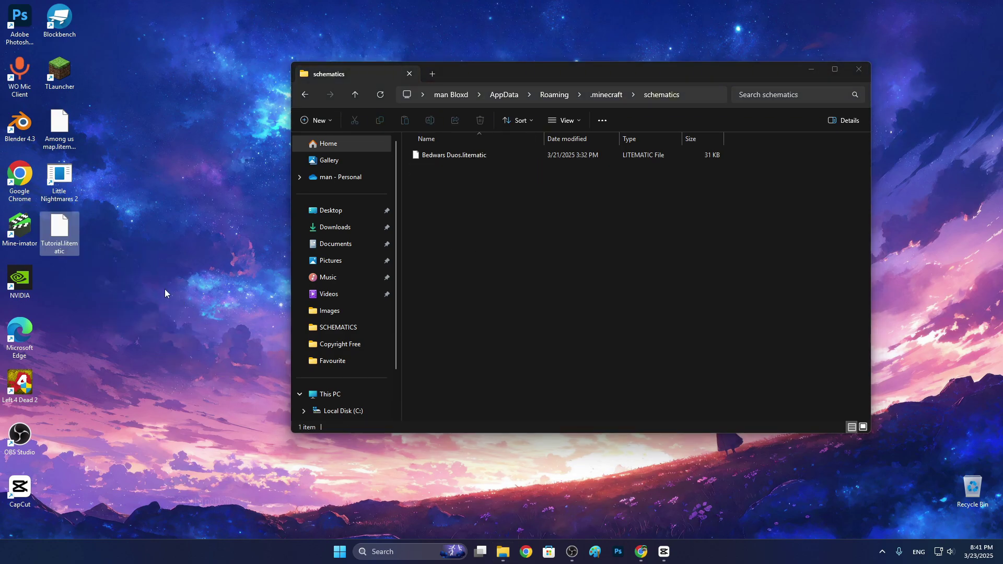
pyautogui.click(859, 69)
# - Switch to the converter page in Chrome and choose Tutorial.litematic from the Desktop as the file to convert
pyautogui.click(641, 551)
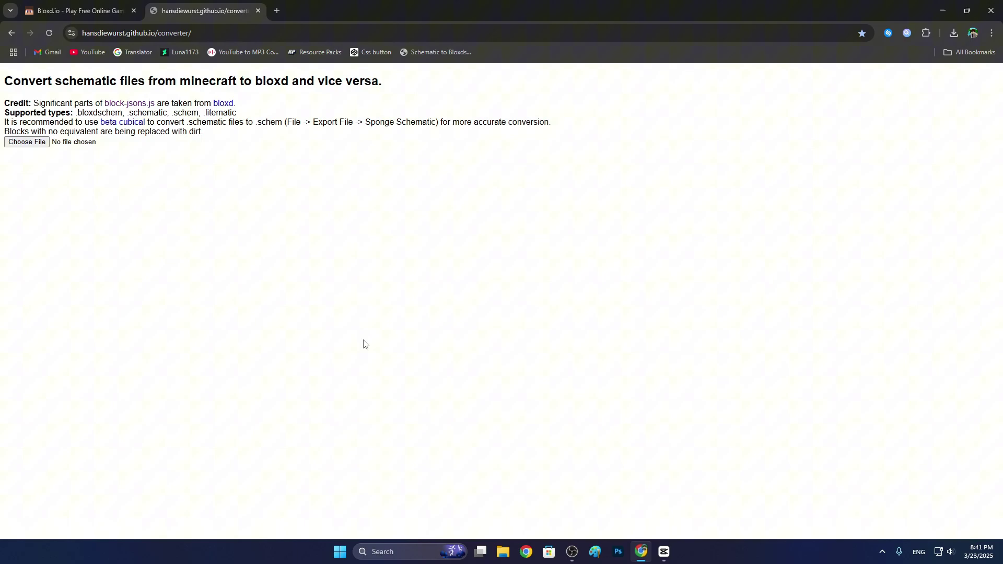
pyautogui.click(47, 145)
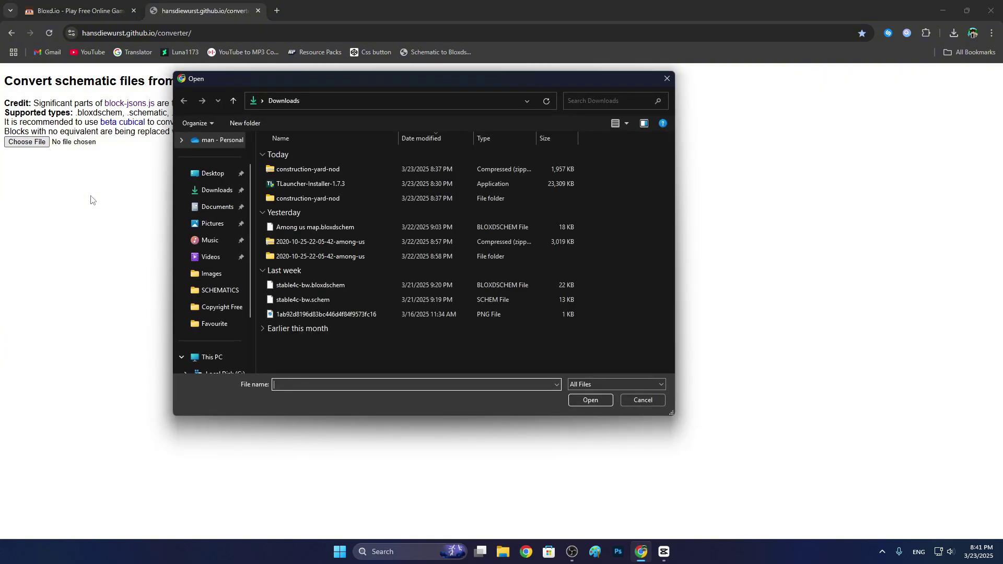
pyautogui.click(212, 214)
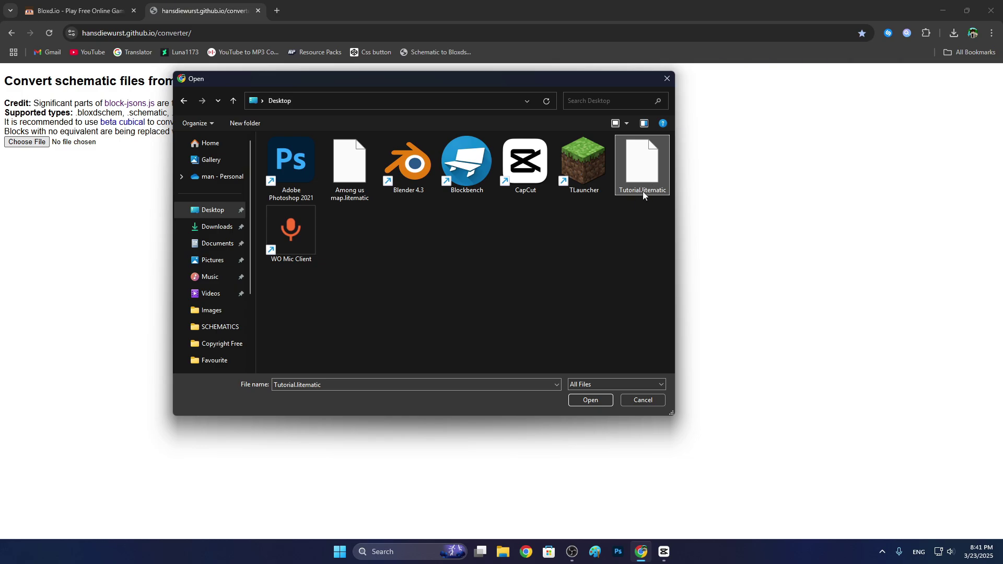
pyautogui.click(591, 400)
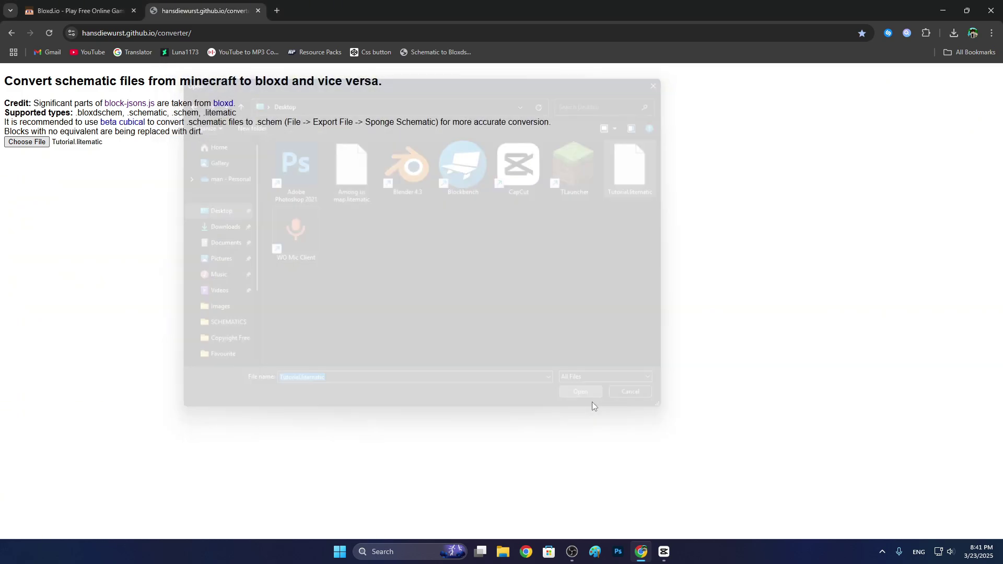
# - Save the converted schematic as Tutorial, a BLOXDSCHEM file, in the Downloads folder
pyautogui.moveTo(366, 73); pyautogui.dragTo(437, 123)
pyautogui.scroll(2, 281, 287)
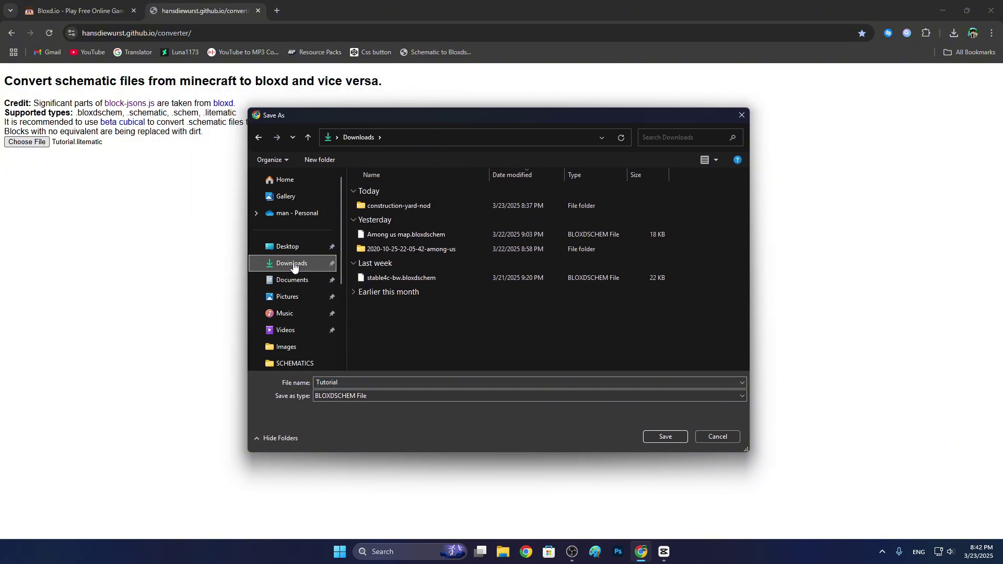
pyautogui.click(664, 437)
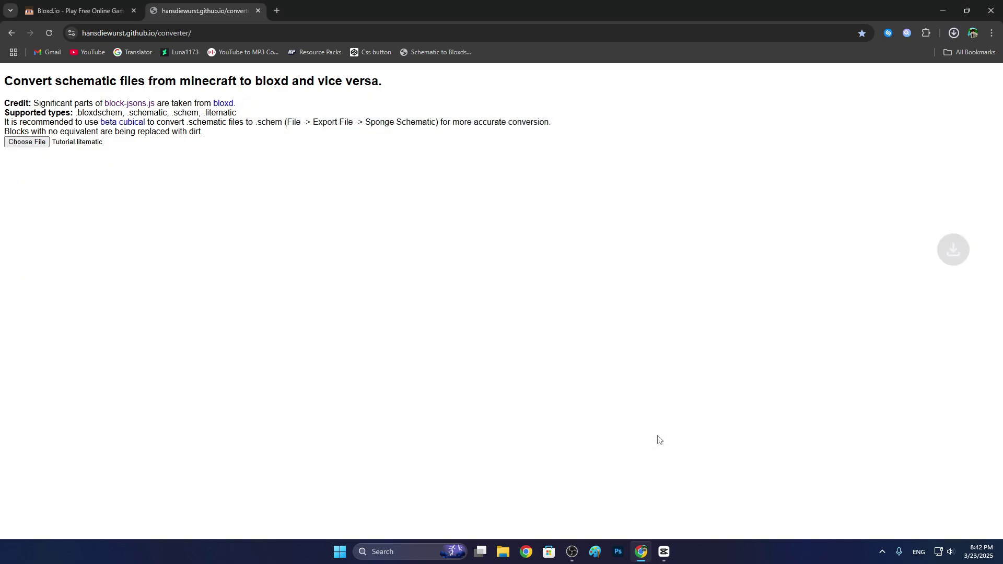
# - Close the converter page and create the world 12412d in Bloxd.io's Sandbox Creative mode
pyautogui.hotkey('ctrl', 'w')
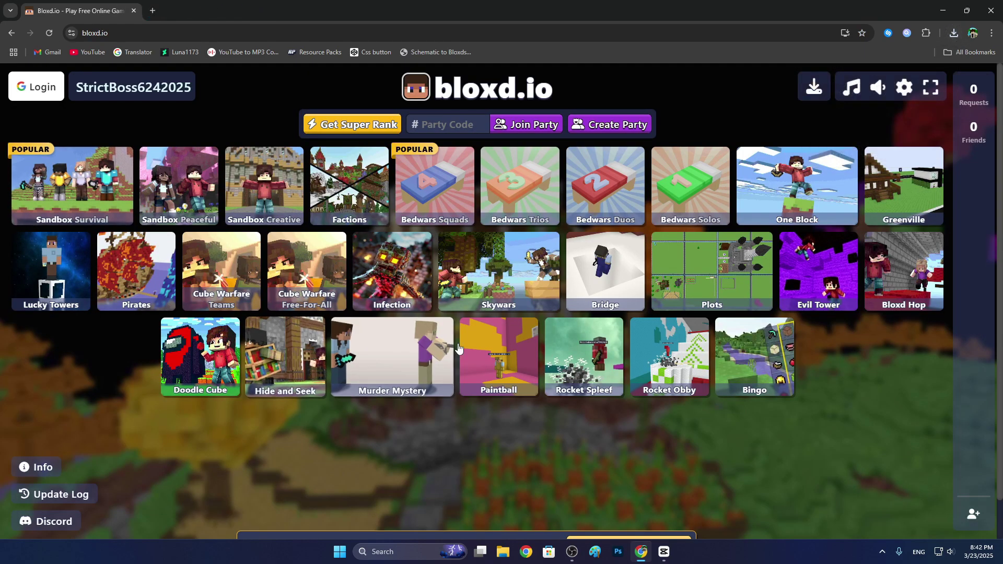
pyautogui.click(266, 192)
pyautogui.scroll(-2, 146, 378)
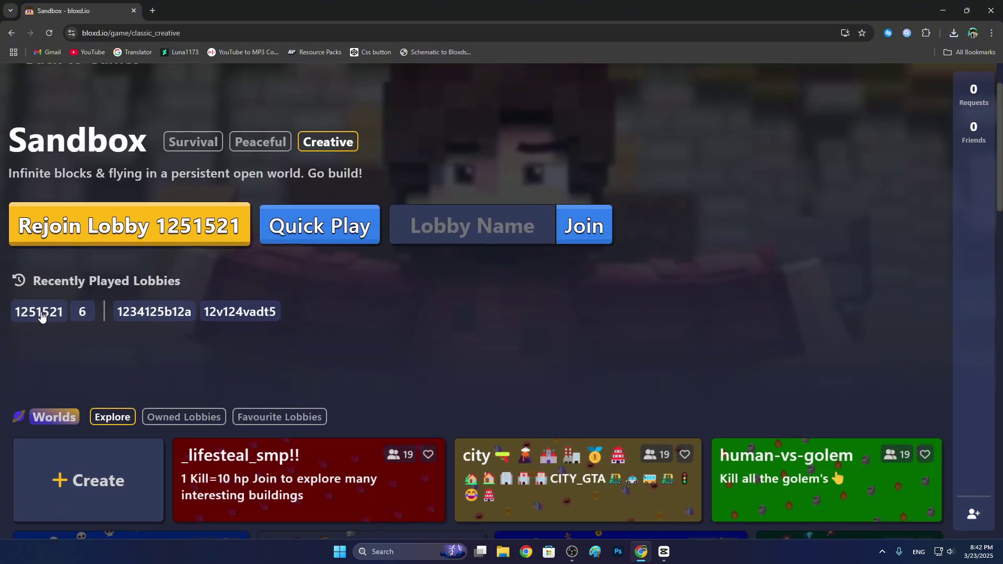
pyautogui.click(101, 495)
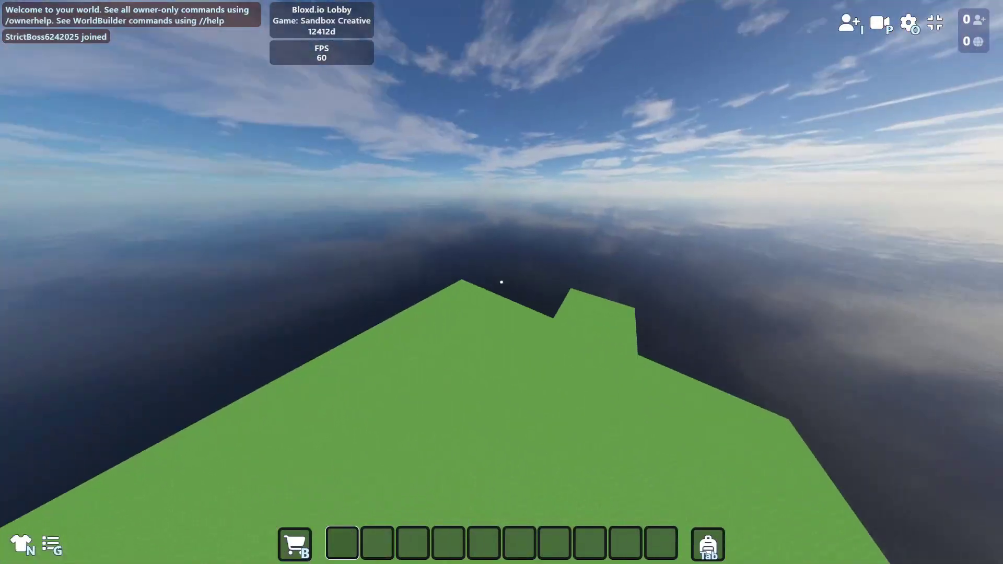
pyautogui.press('Escape')
pyautogui.click(342, 184)
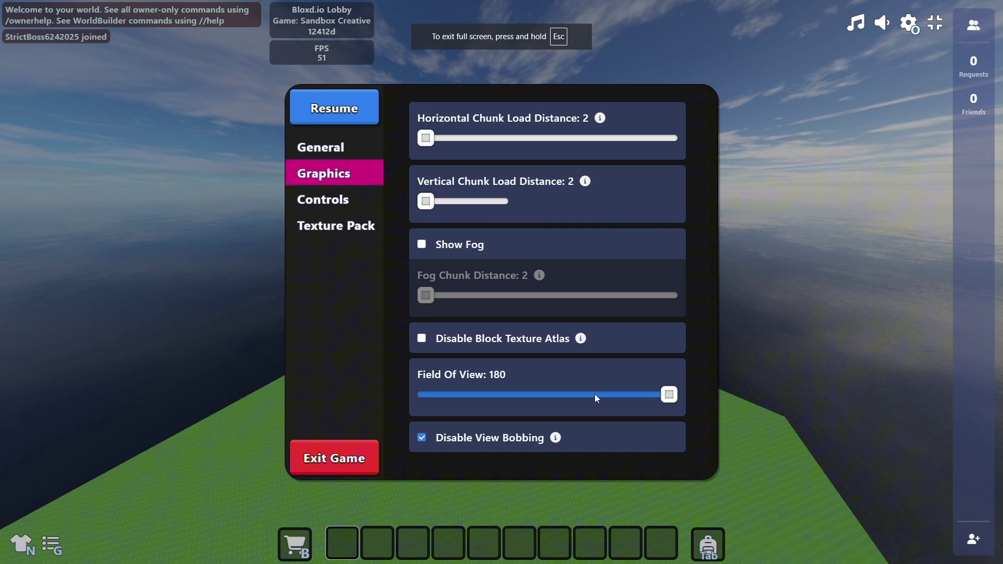
pyautogui.press('Escape')
pyautogui.click(387, 193)
# - Run //schematic load and upload Tutorial.bloxdschem from the Downloads folder
pyautogui.press('/')
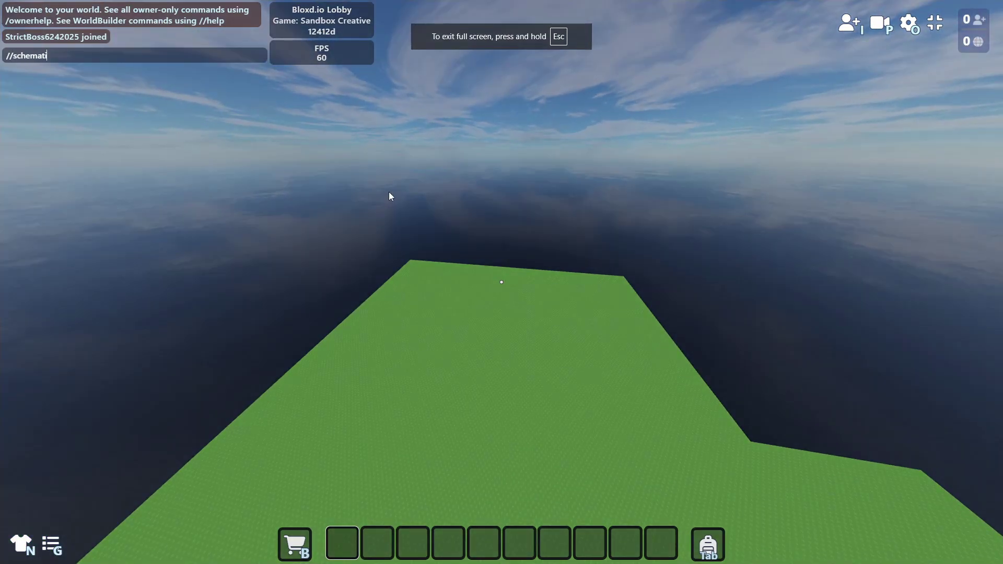
pyautogui.press('Return')
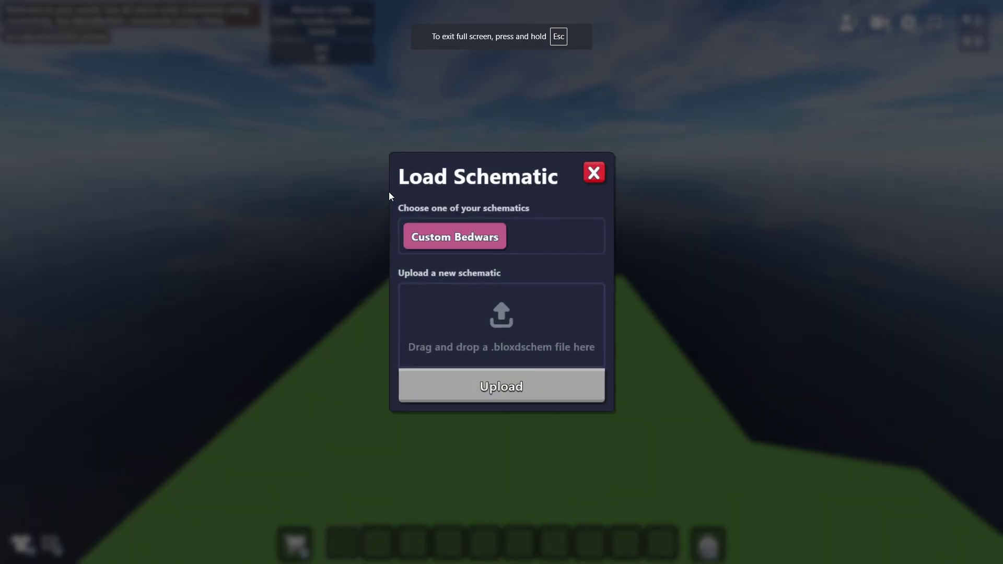
pyautogui.click(508, 324)
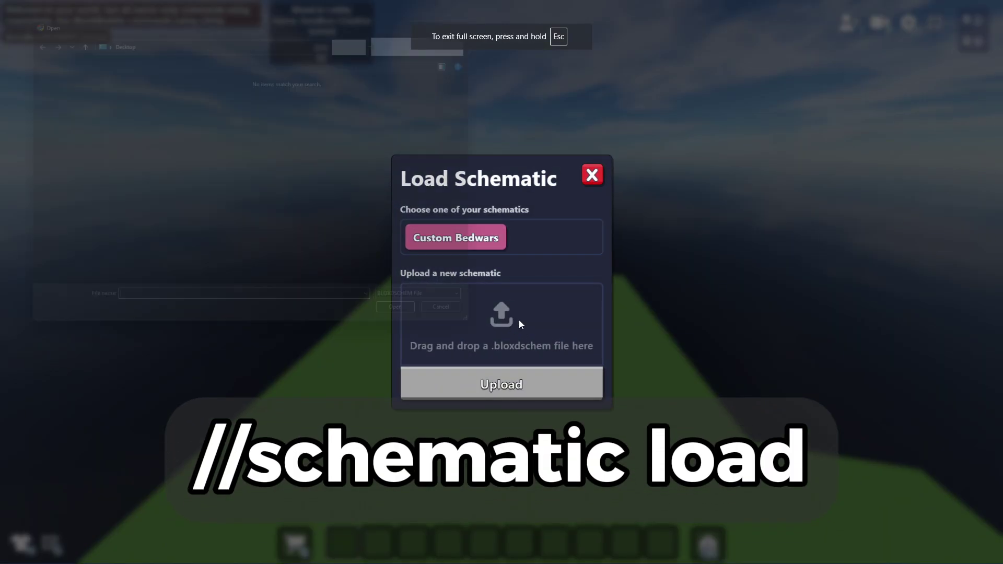
pyautogui.scroll(1, 28, 147)
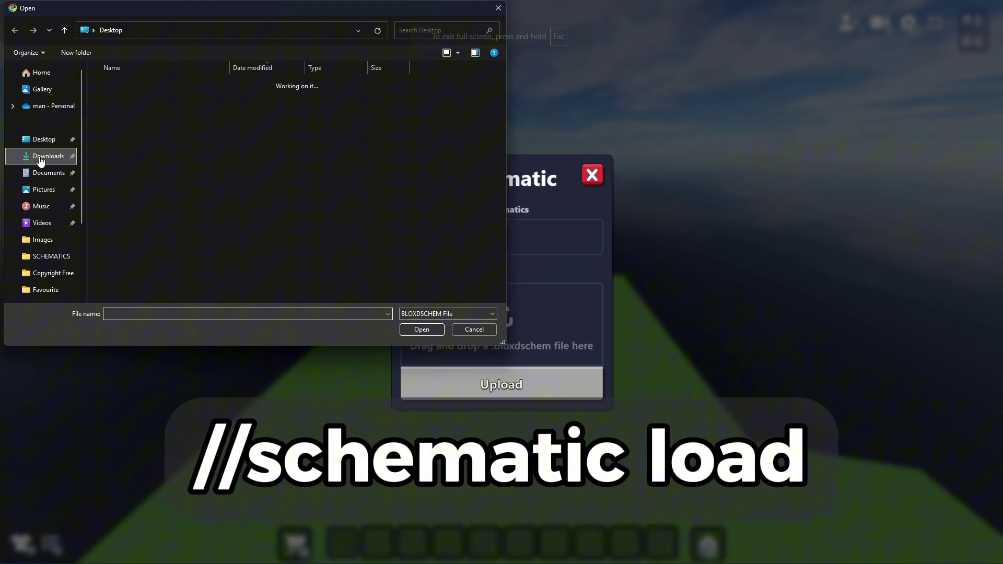
pyautogui.click(42, 157)
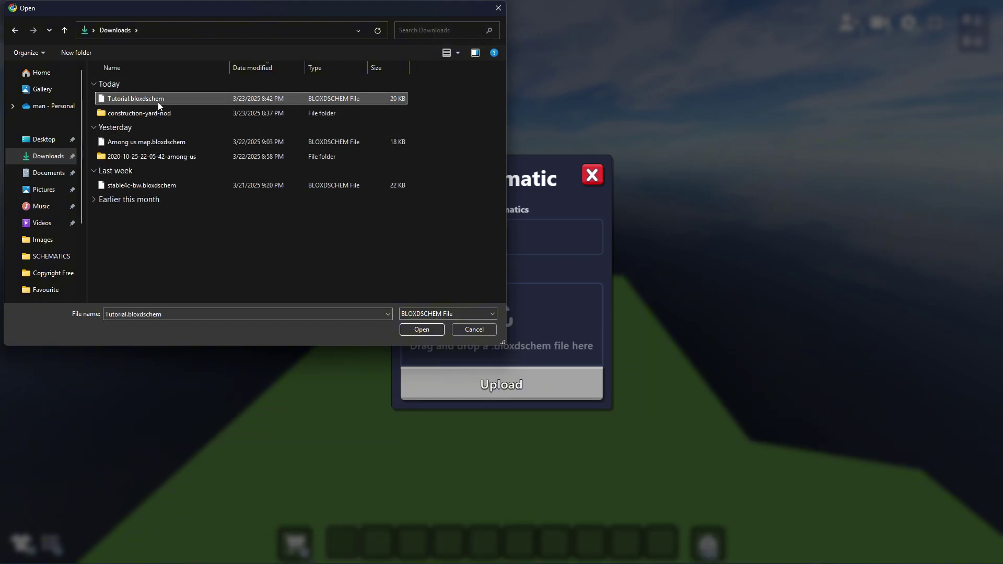
pyautogui.click(422, 329)
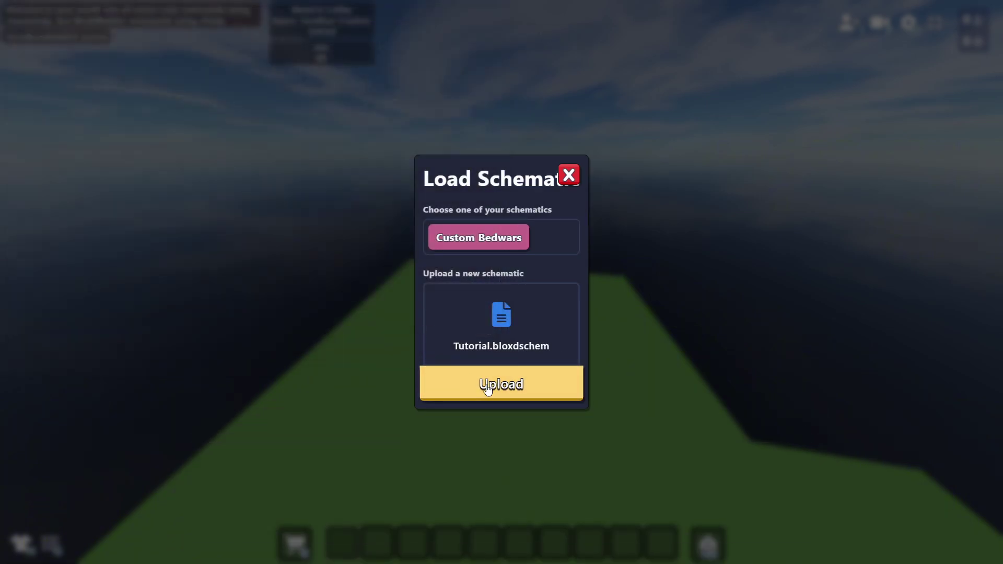
# - Return to the game world and place the loaded schematic at the current position with //paste
pyautogui.click(291, 315)
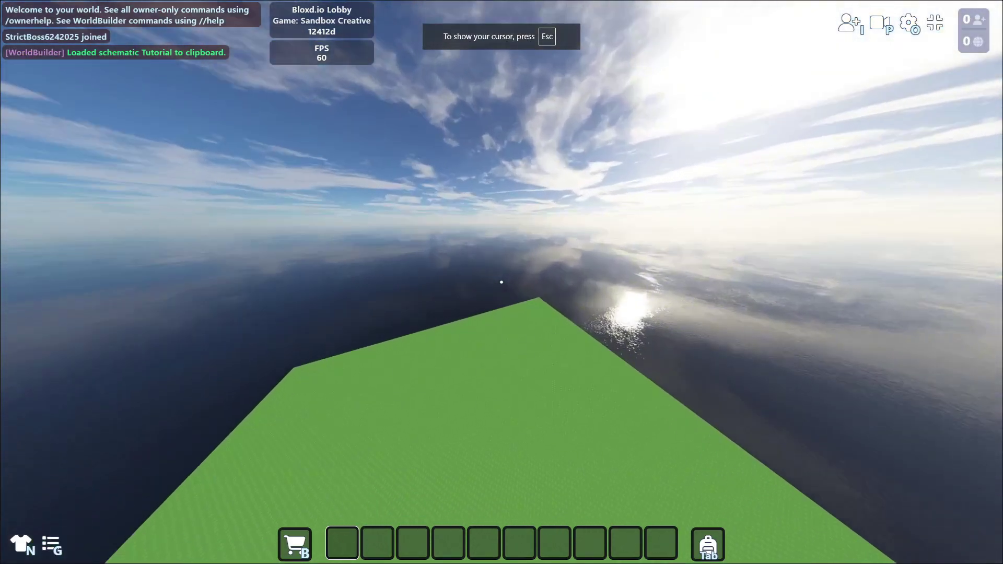
pyautogui.write('//paste')
pyautogui.press('Return')
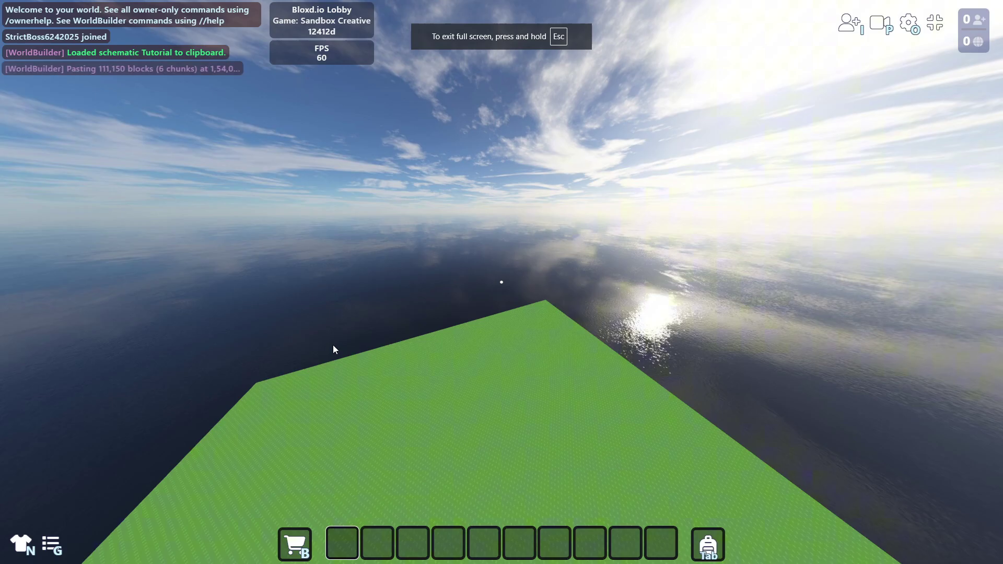
# - Examine the pasted construction yard from its outer deck and crane through to the interior floor channel and stairs
pyautogui.press('w')
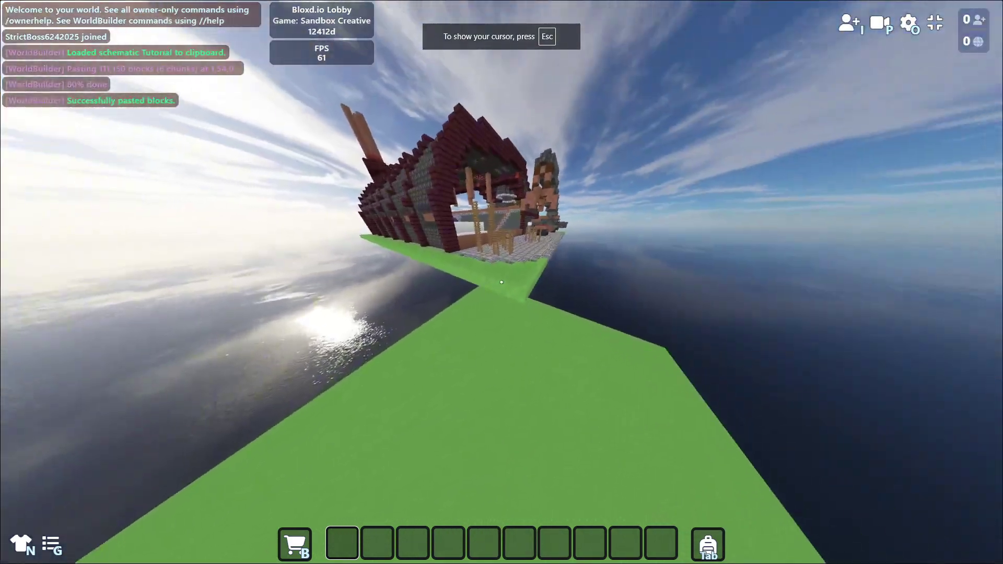
pyautogui.press('w')
pyautogui.press('space')
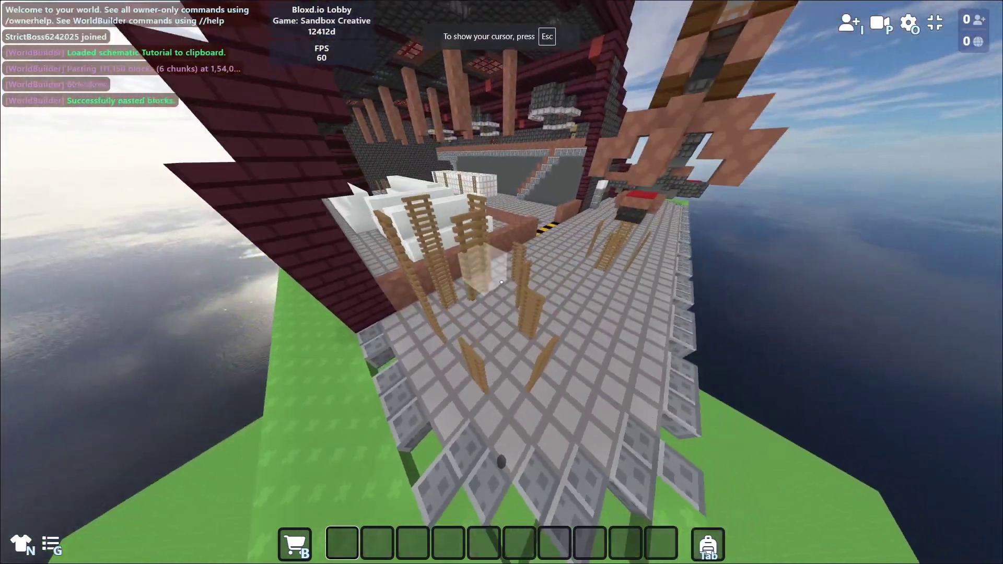
pyautogui.press('s')
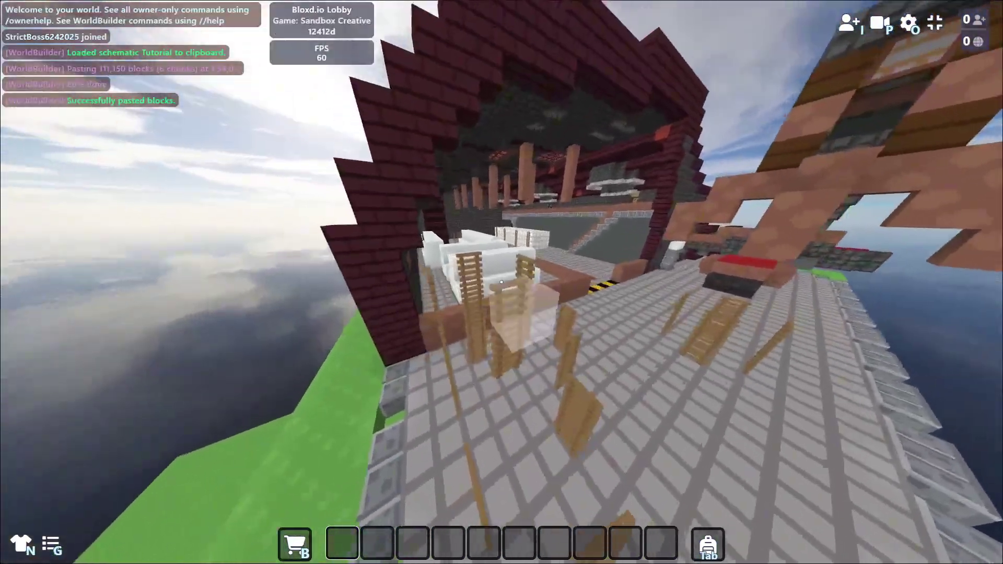
pyautogui.press('w')
pyautogui.press('s')
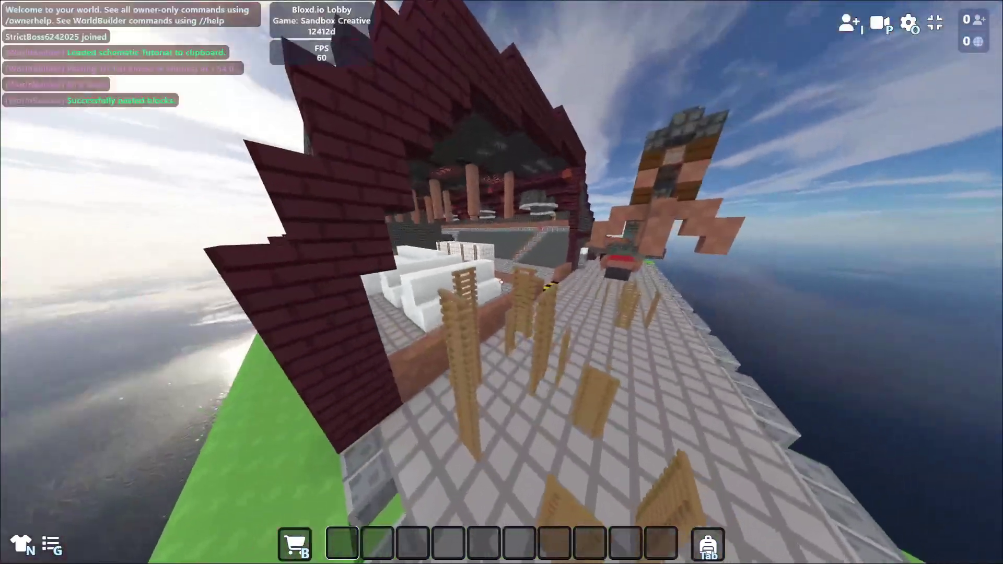
pyautogui.press('w')
pyautogui.press('w')
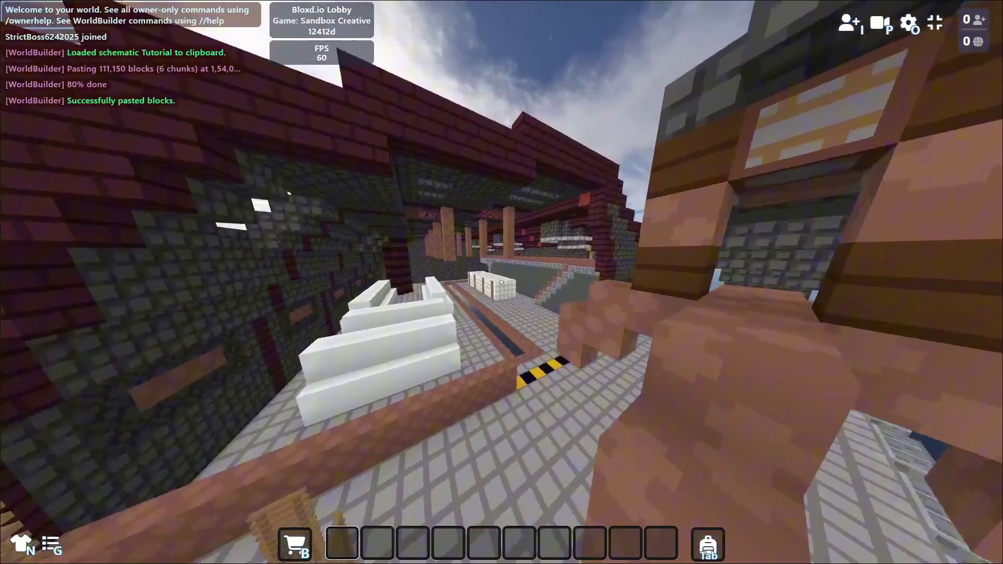
pyautogui.press('w')
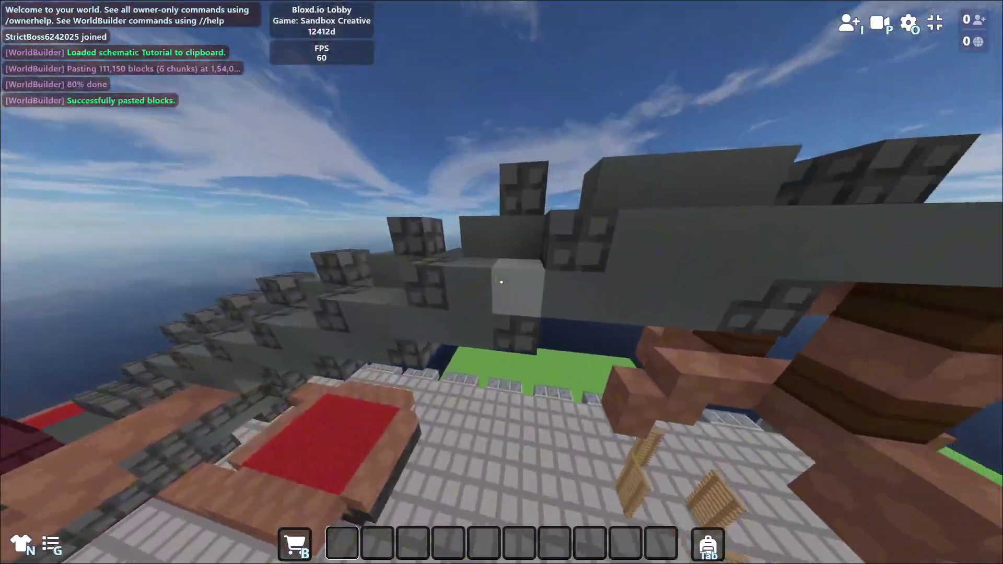
pyautogui.press('w')
pyautogui.press('d')
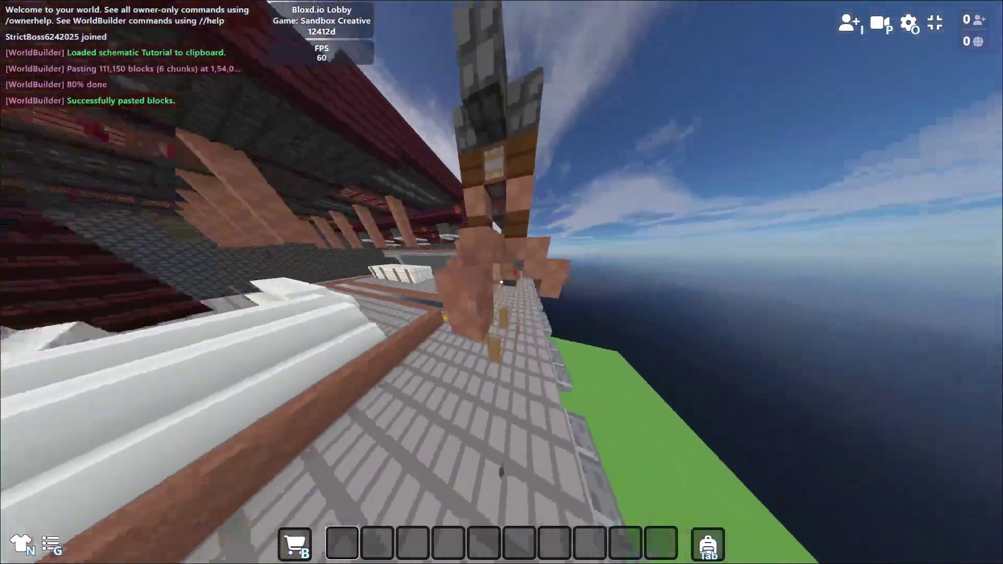
pyautogui.press('w')
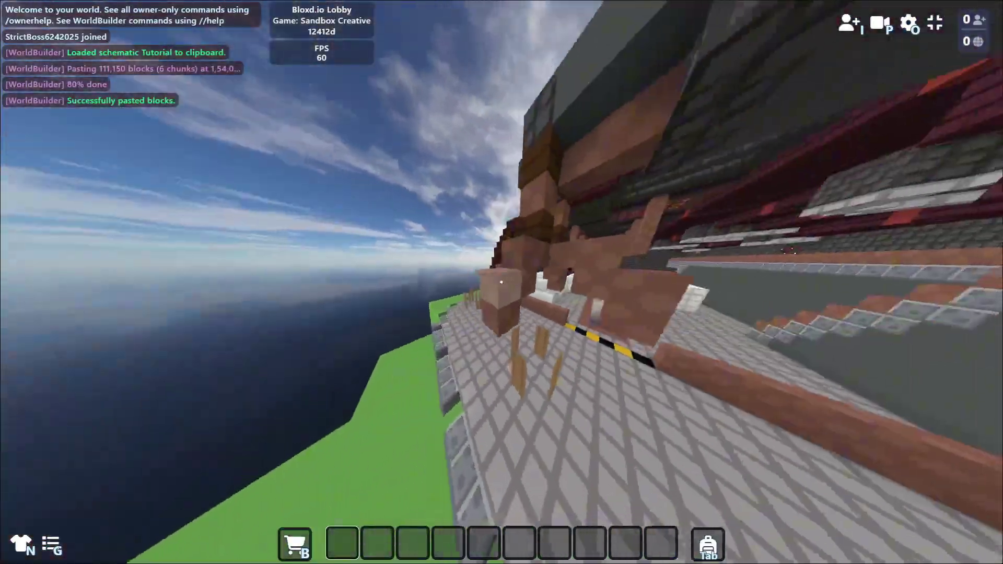
pyautogui.press('s')
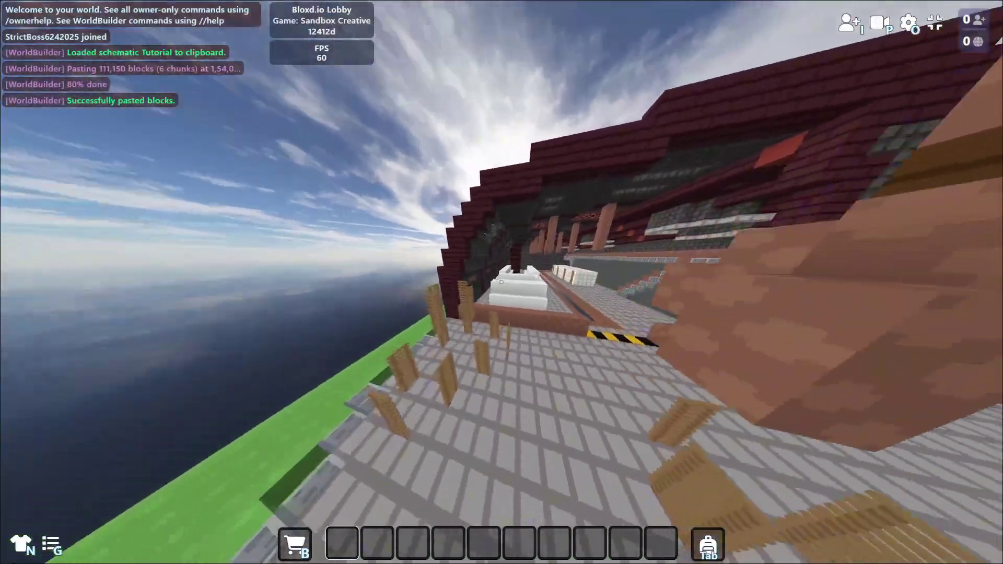
pyautogui.press('w')
pyautogui.press('w')
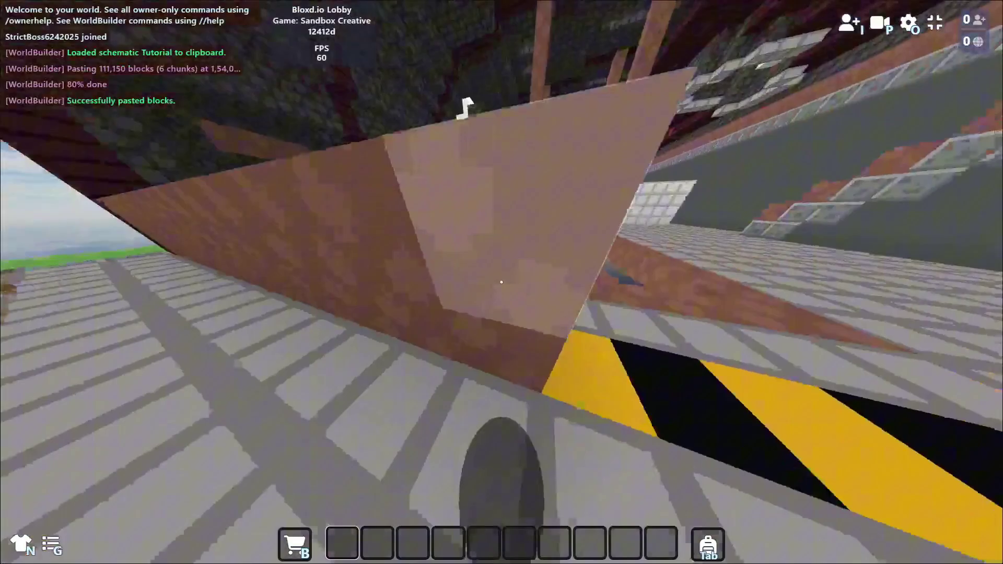
pyautogui.press('w')
pyautogui.press('space')
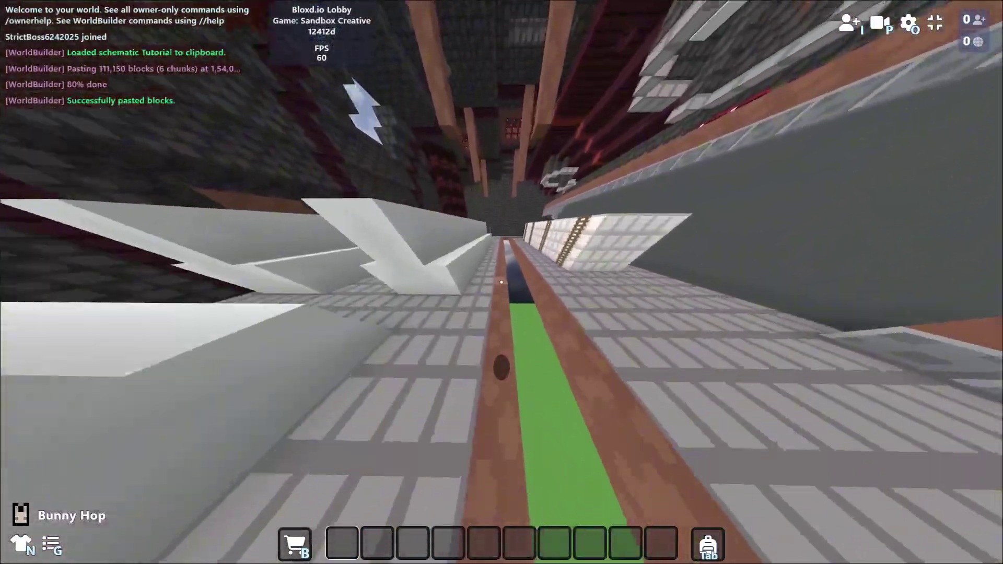
pyautogui.press('w')
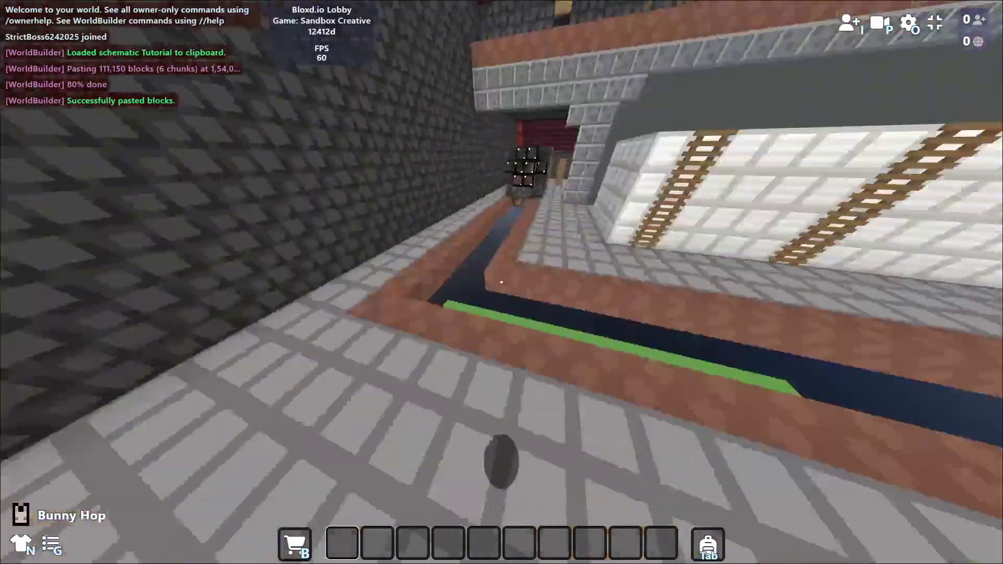
pyautogui.press('space')
# - Set the field of view to 135 in the graphics settings and resume the game
pyautogui.press('Escape')
pyautogui.click(330, 176)
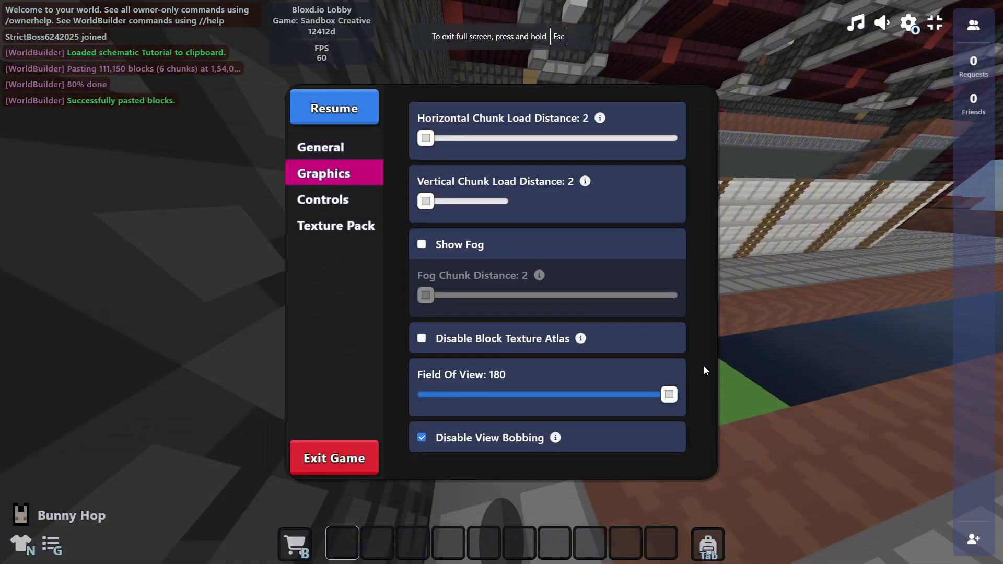
pyautogui.moveTo(654, 404); pyautogui.dragTo(602, 405)
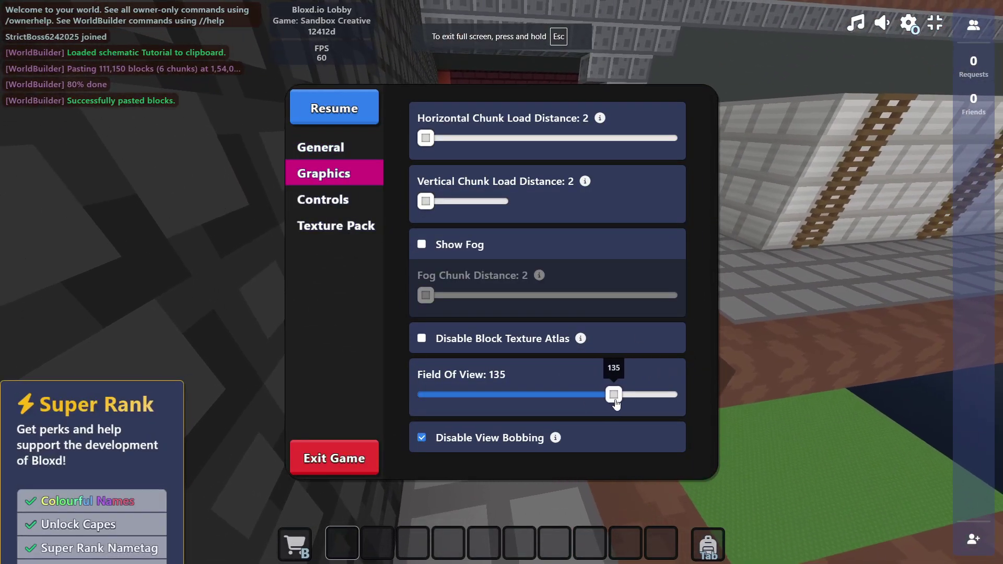
pyautogui.click(340, 117)
# - Inspect the yard's back corner, paved floor and crane with the narrower field of view
pyautogui.press('w')
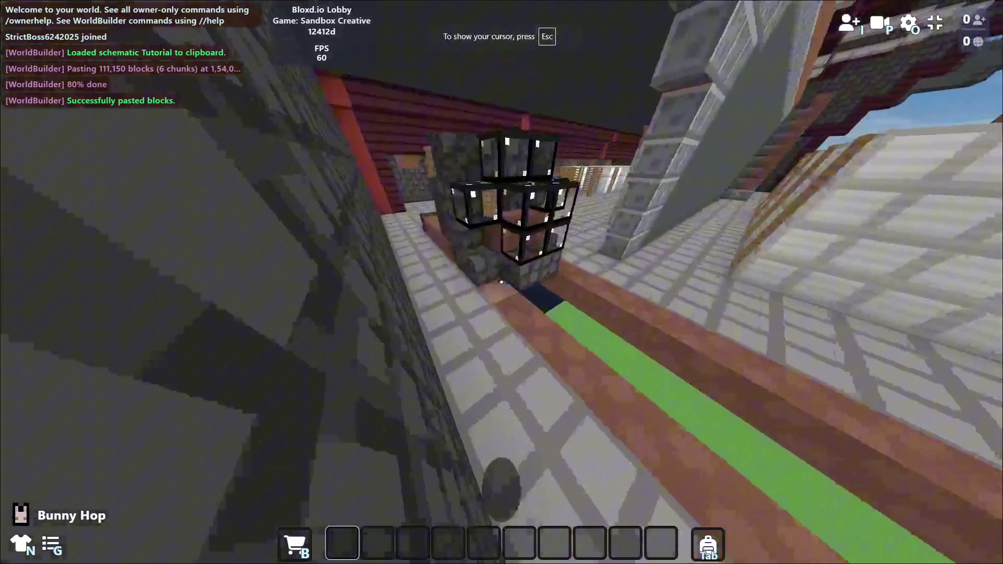
pyautogui.press('w')
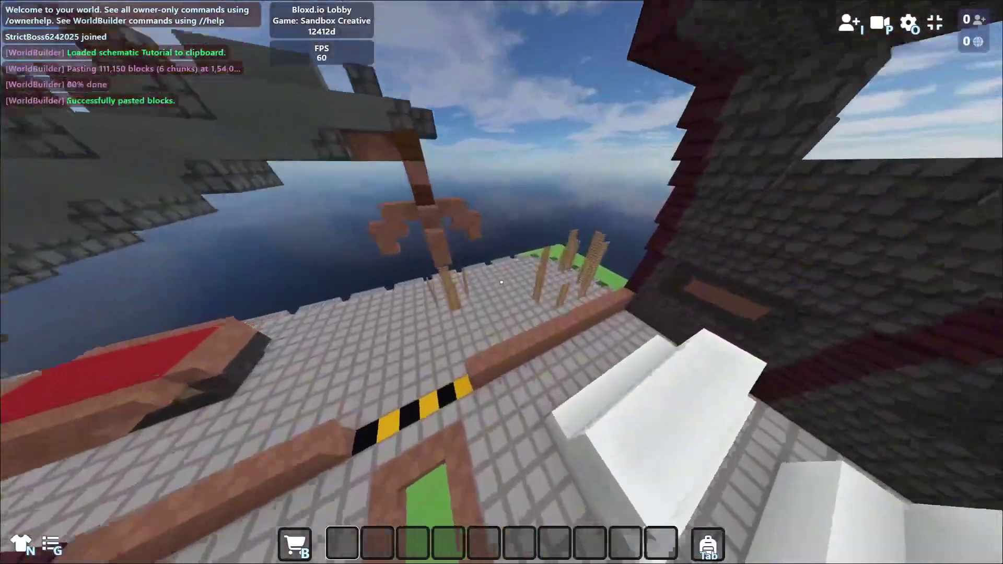
pyautogui.press('w')
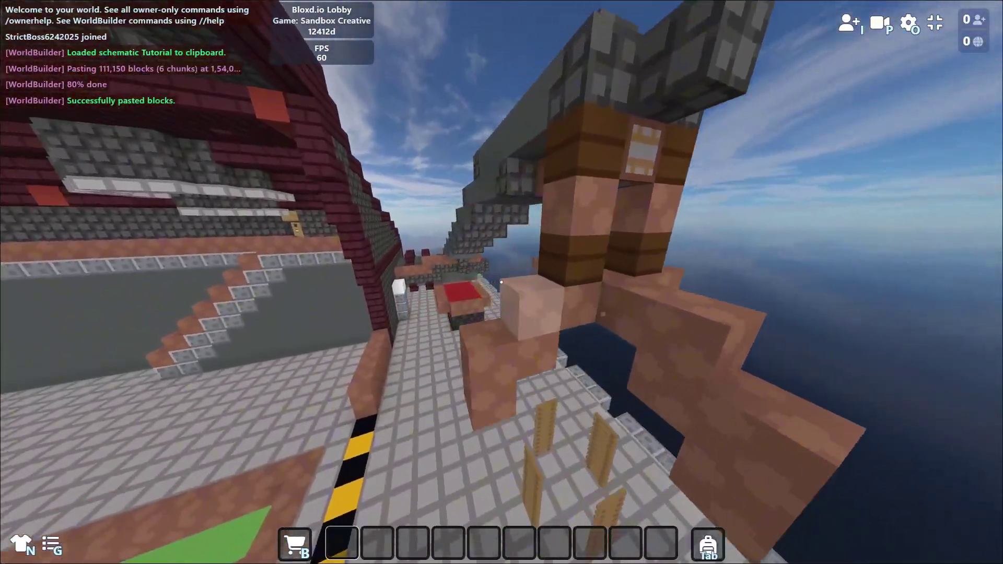
# - Set WorldEdit position 1 above the yard entrance beside the crane, at about (14, 69, 10), as the crane selection's first corner
pyautogui.press('d')
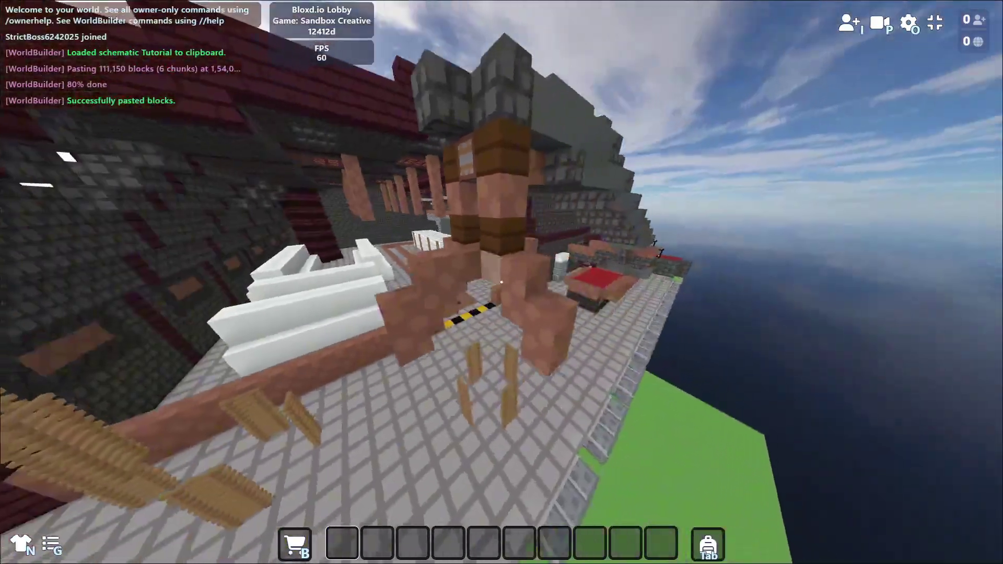
pyautogui.press('a')
pyautogui.press('space')
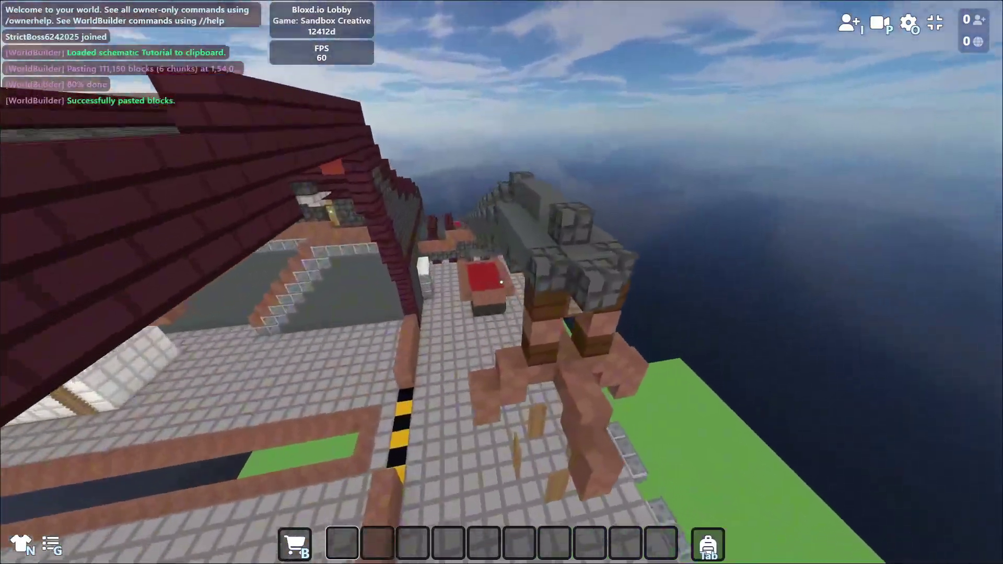
pyautogui.press('a')
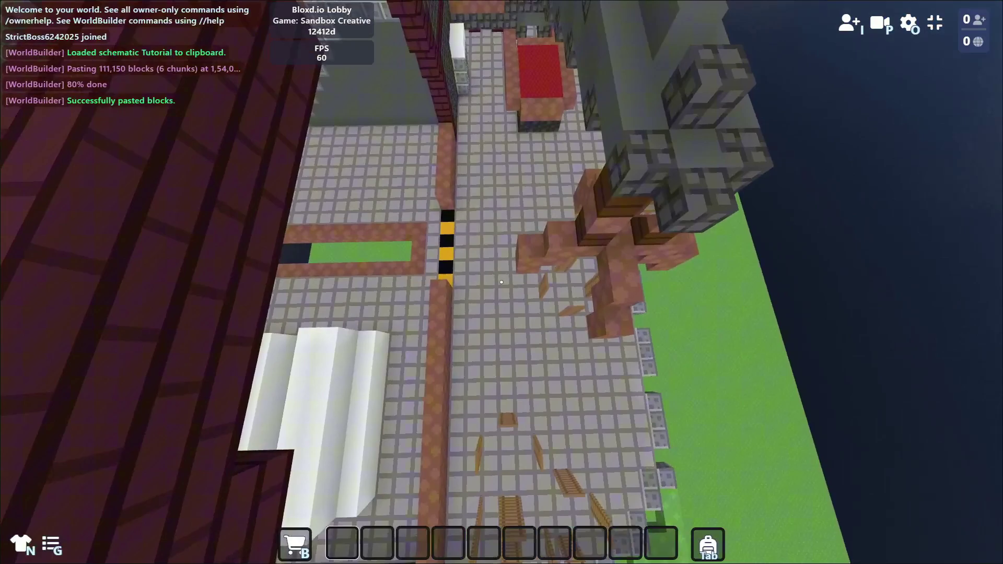
pyautogui.press('a')
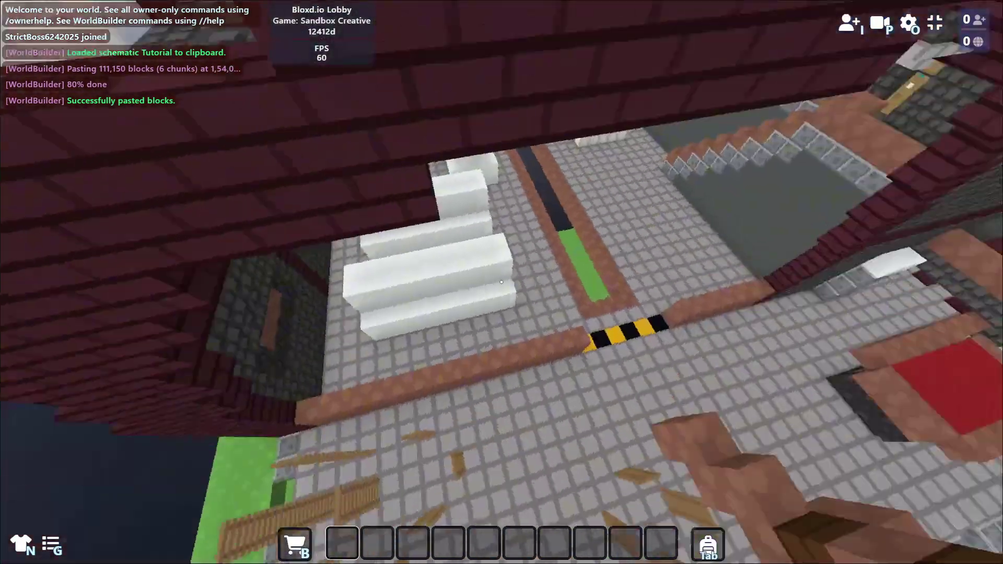
pyautogui.press('w')
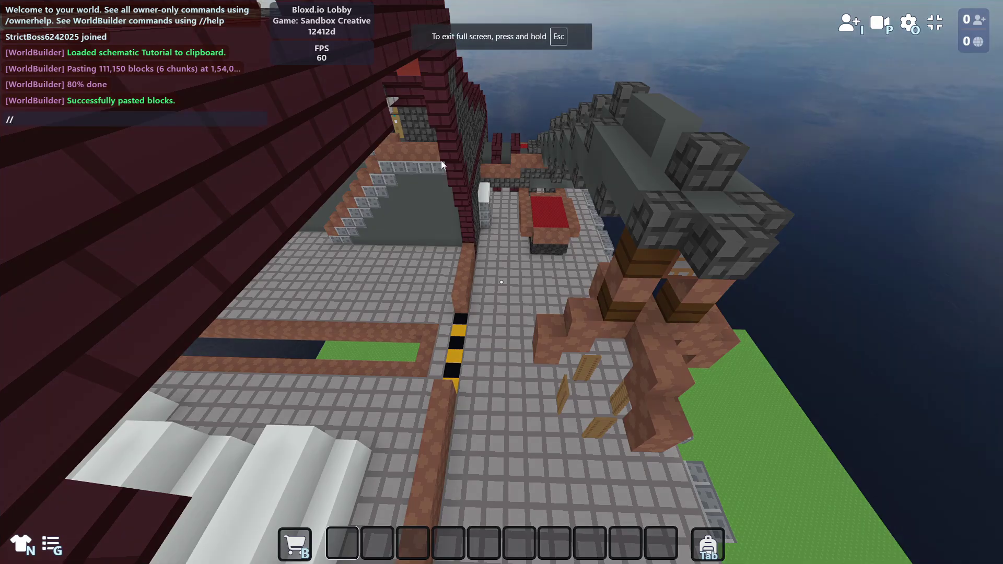
pyautogui.write('1')
pyautogui.press('Return')
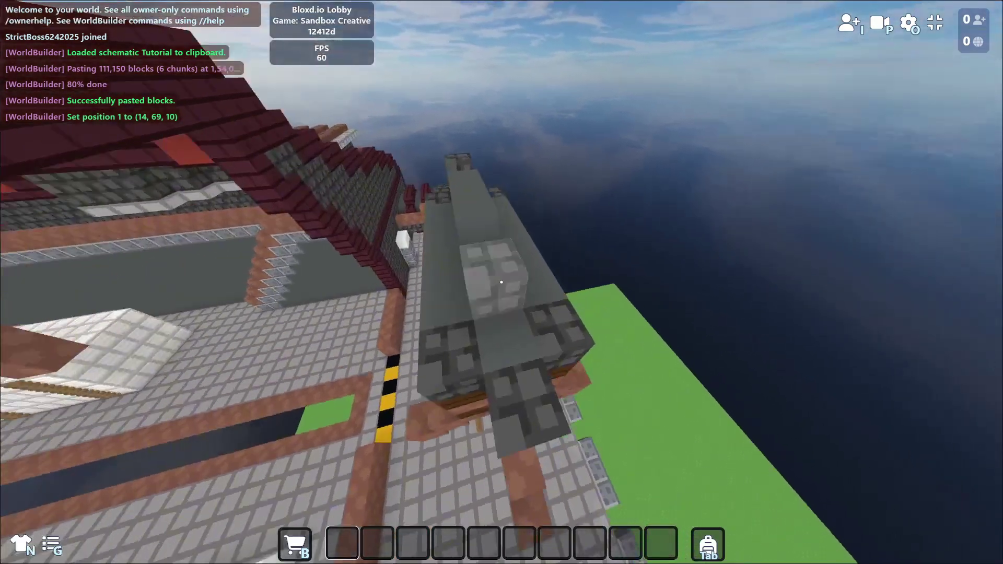
# - Set position 2 with //pos2 low over the outer deck on the crane's far side, at about (27, 58, -1)
pyautogui.press('w')
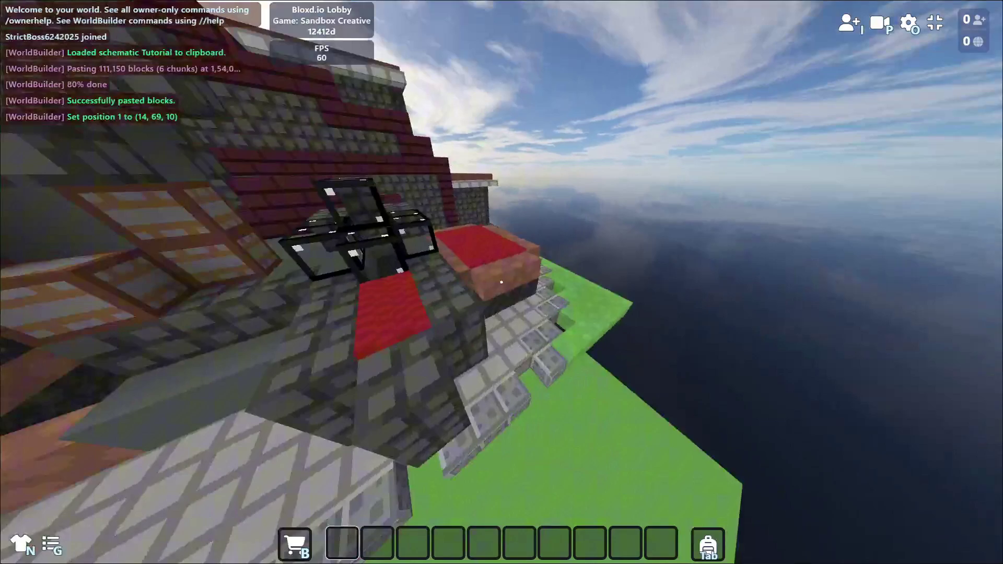
pyautogui.press('w')
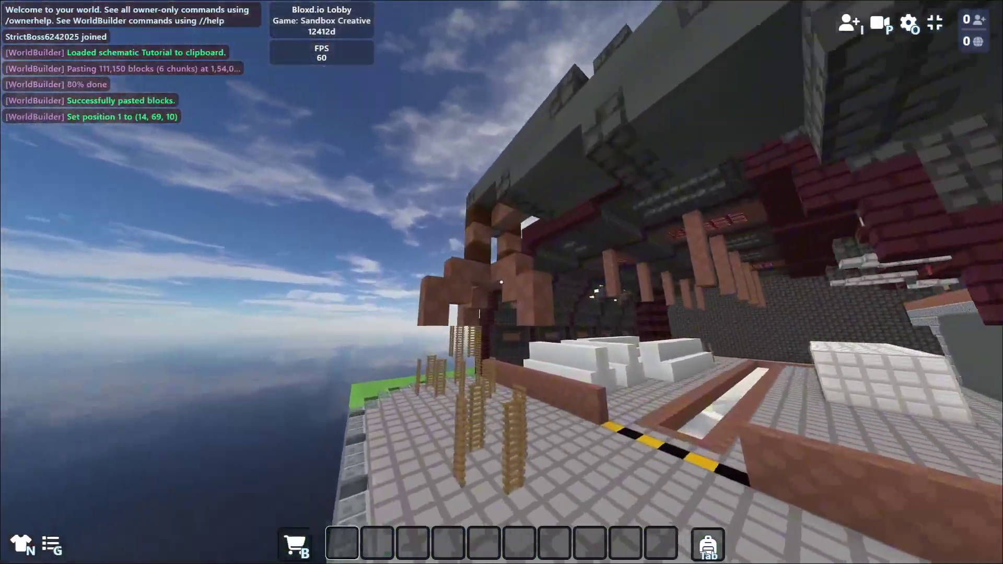
pyautogui.press('w')
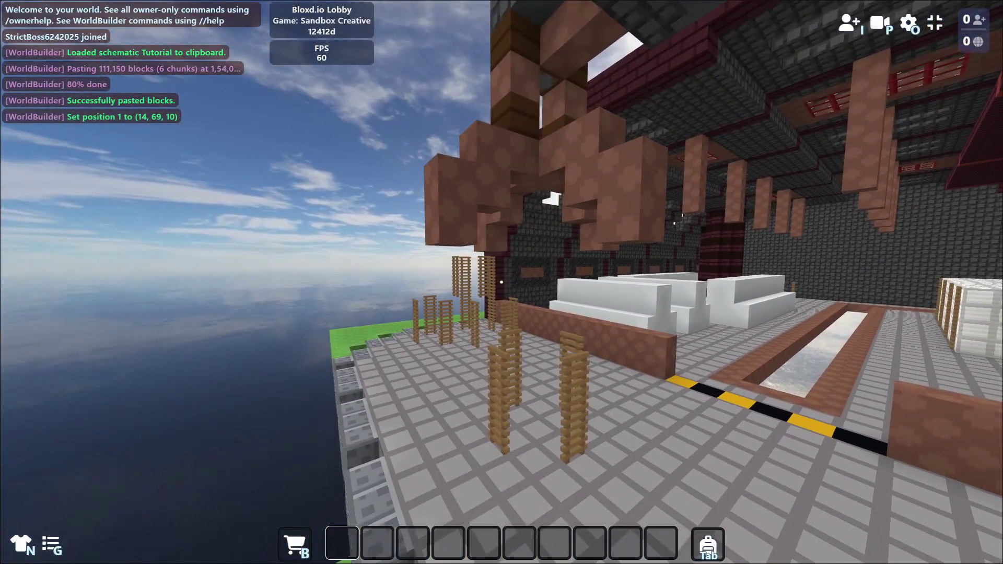
pyautogui.write('//pos2')
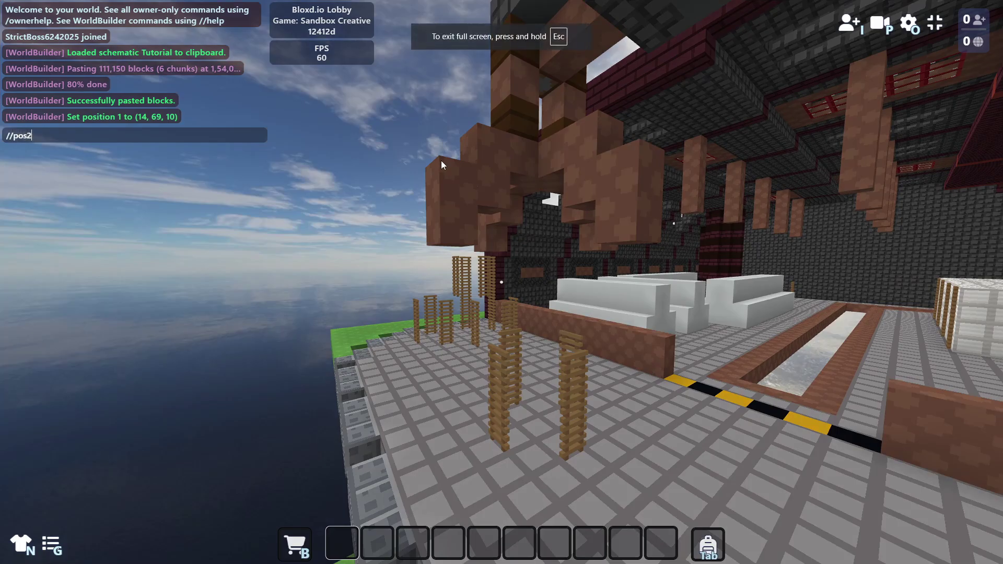
pyautogui.press('Return')
pyautogui.click(440, 161)
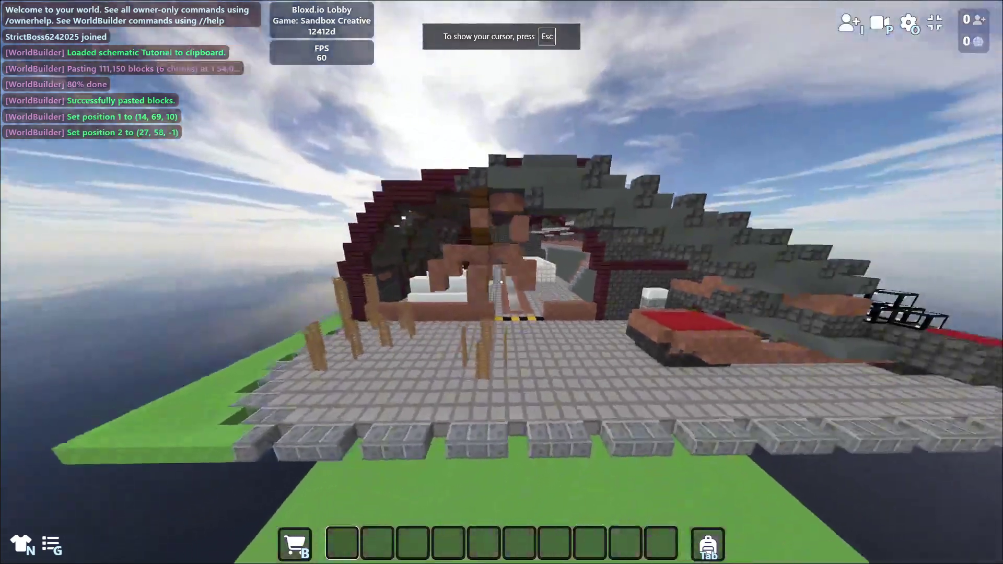
# - Find a replacement block in the inventory and run //replace "Dirt" "Block of Iron" on the crane selection
pyautogui.press('Tab')
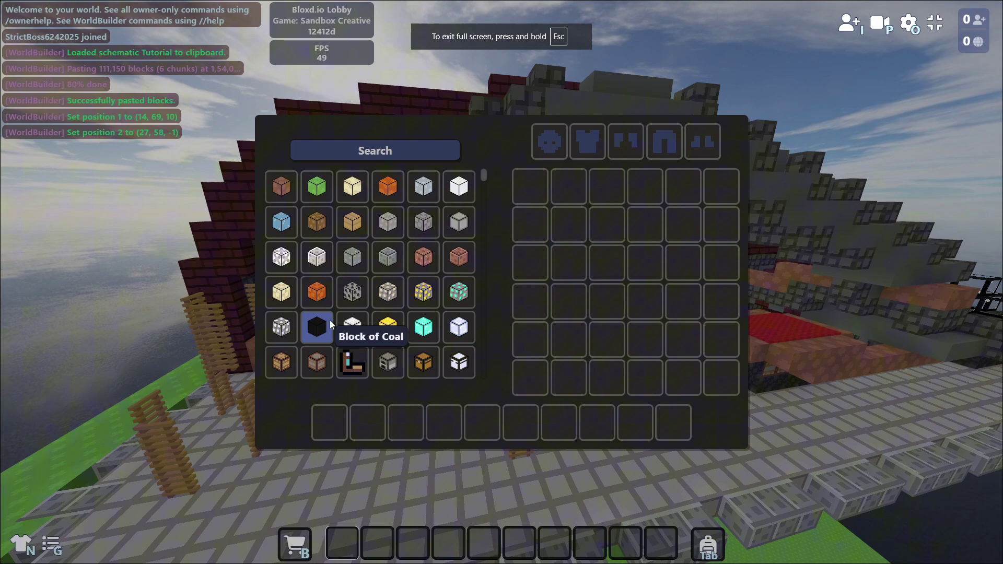
pyautogui.scroll(-1, 337, 311)
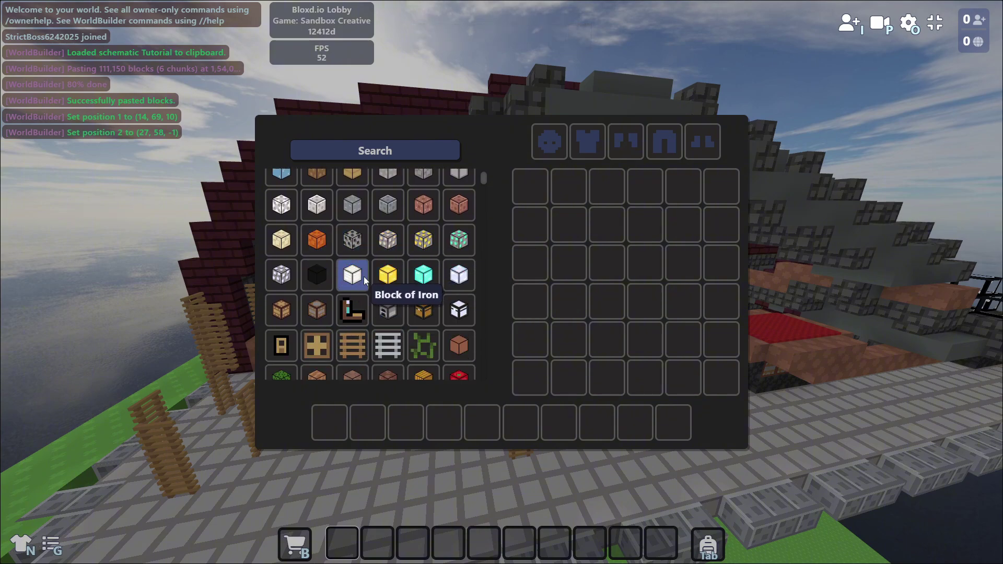
pyautogui.press('Tab')
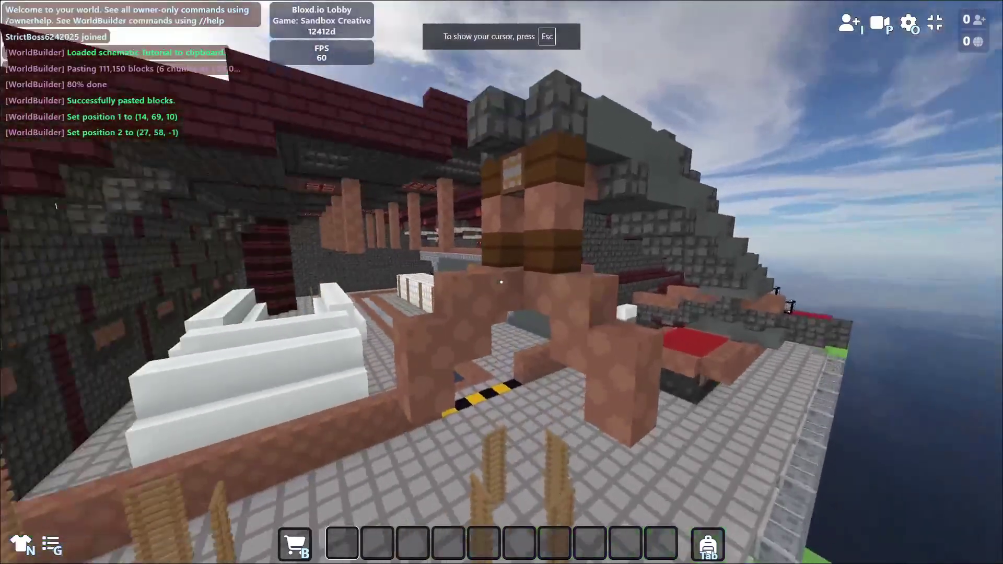
pyautogui.write('//replace')
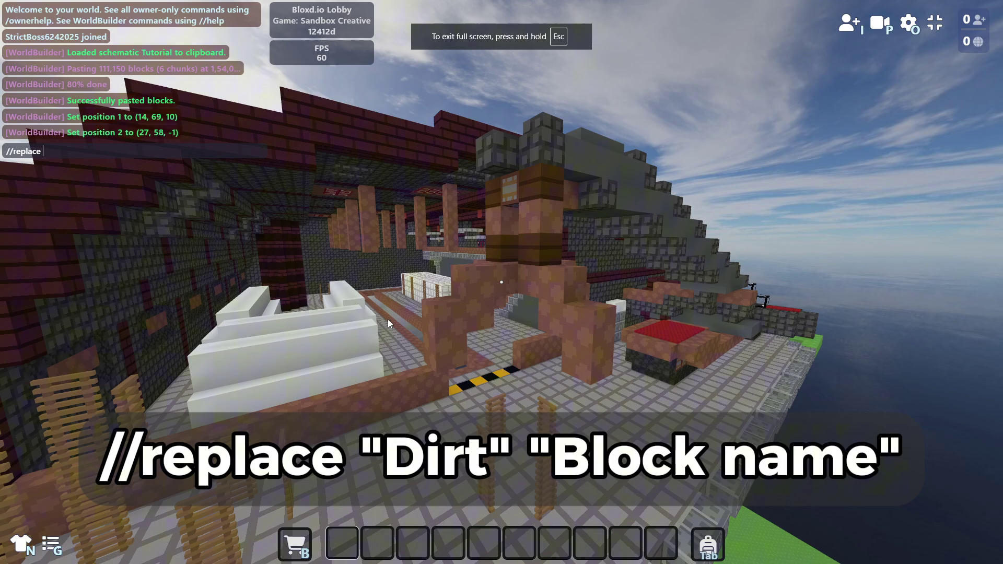
pyautogui.write(' "Dir')
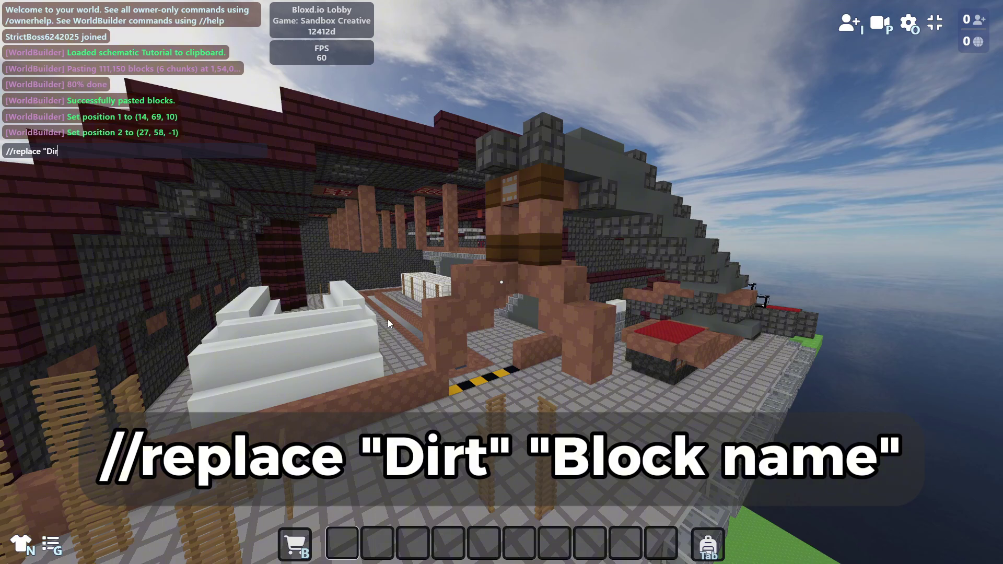
pyautogui.write('t" "Block of Iron"')
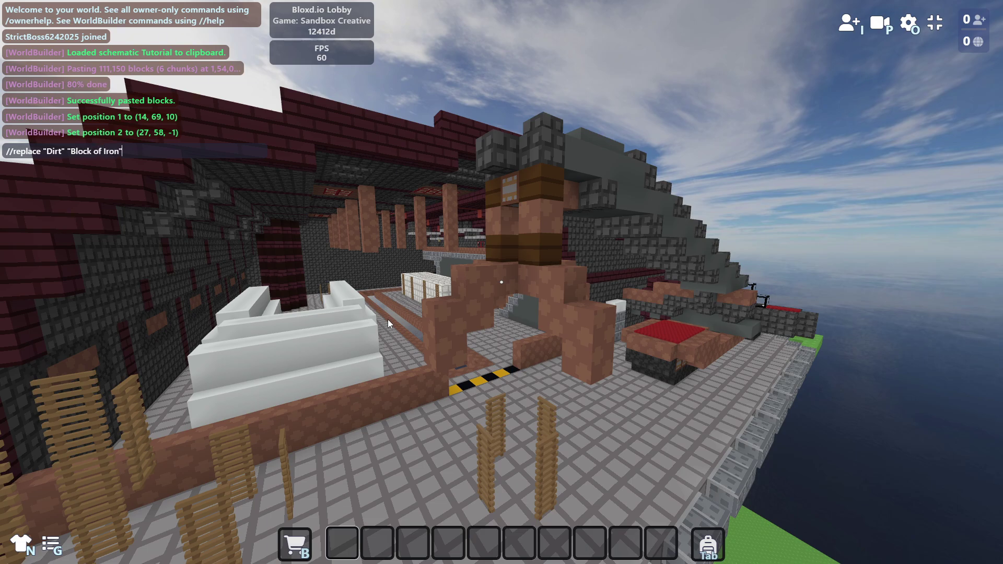
pyautogui.press('Return')
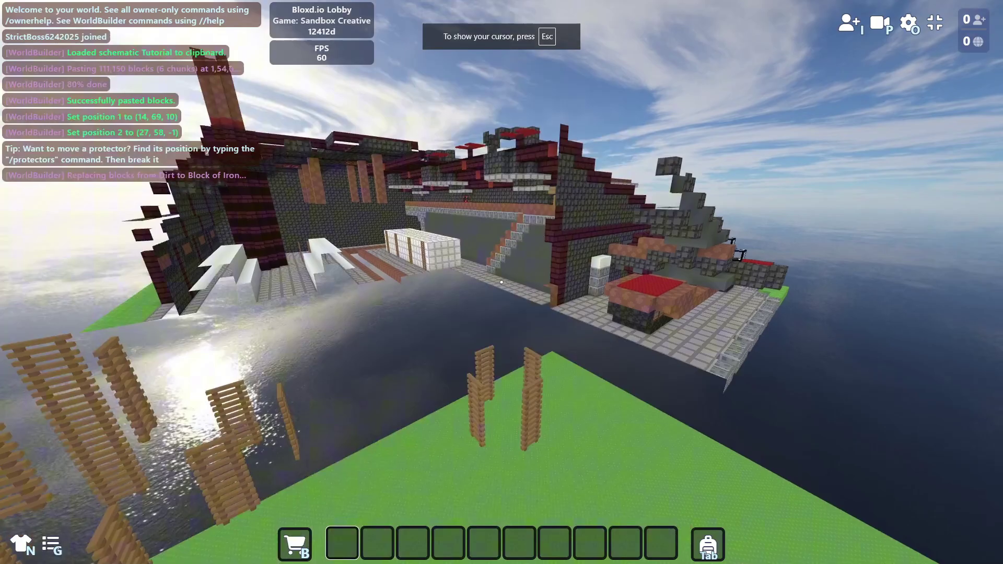
# - Examine the crane's replaced blocks, then the white snow structures and floor channel inside the yard
pyautogui.press('a')
pyautogui.press('w')
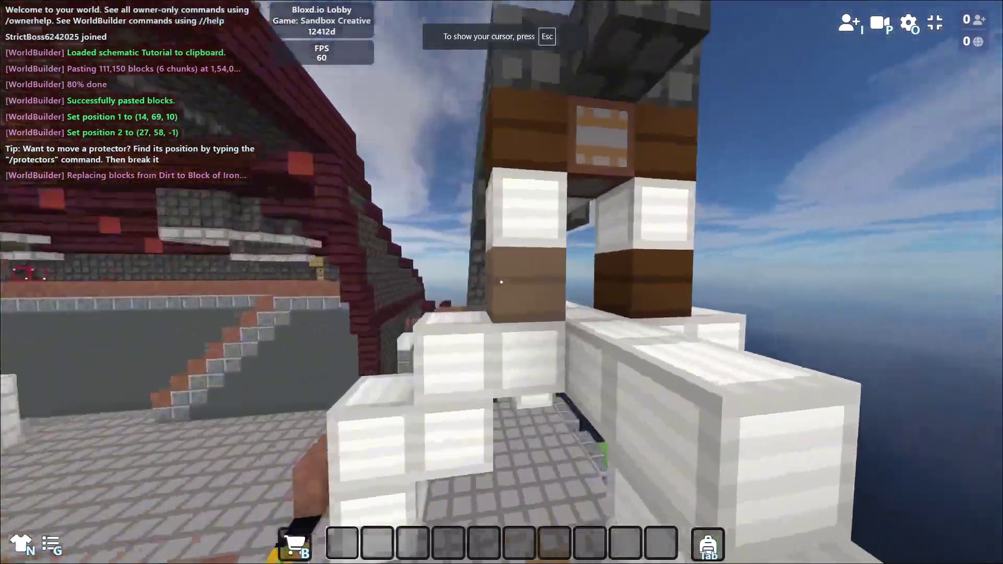
pyautogui.press('w')
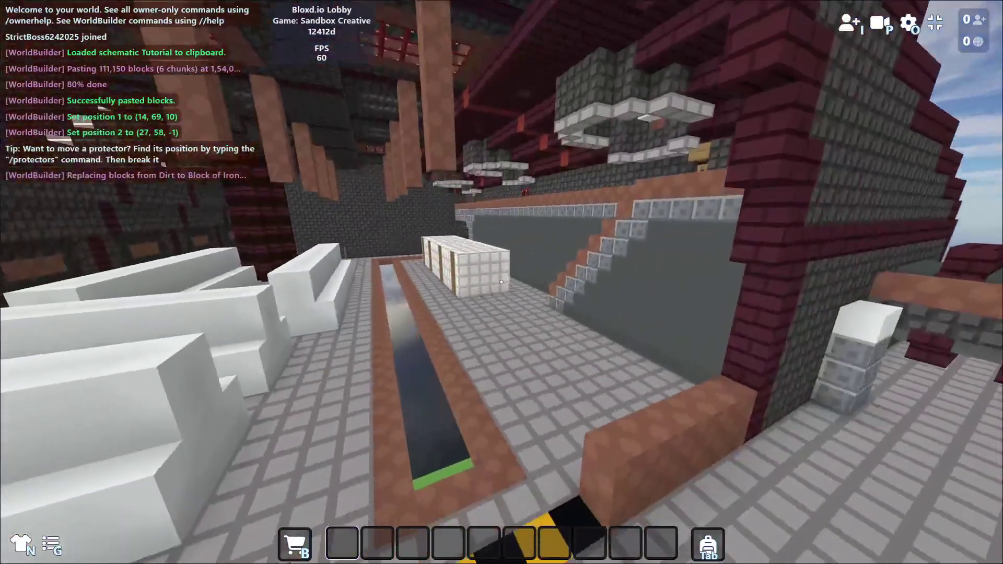
pyautogui.press('w')
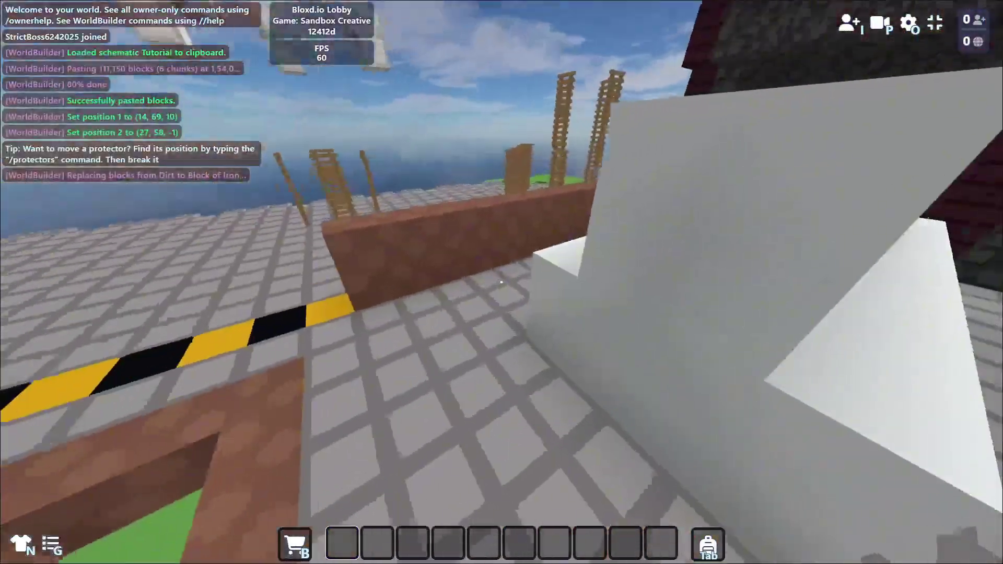
pyautogui.press('w')
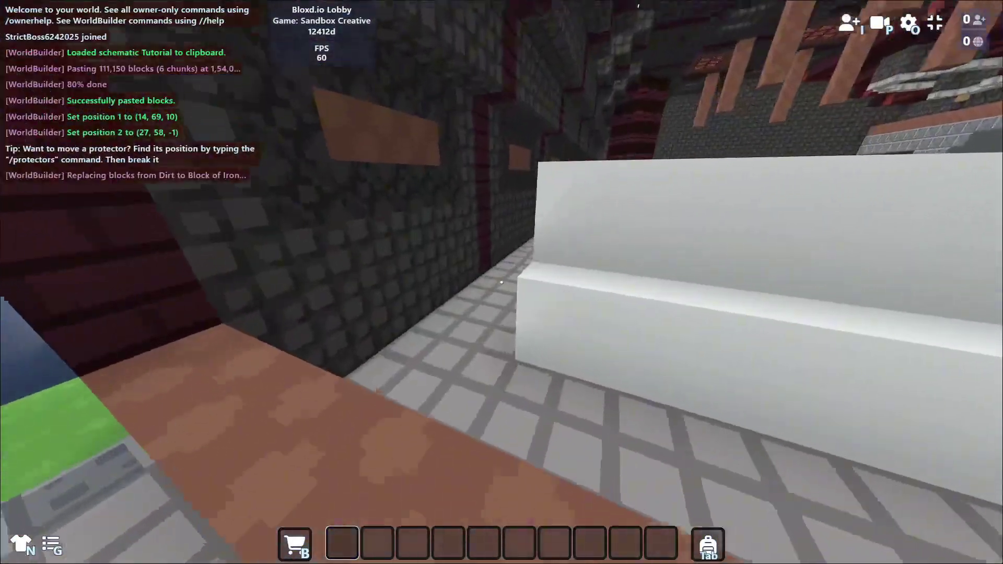
pyautogui.press('w')
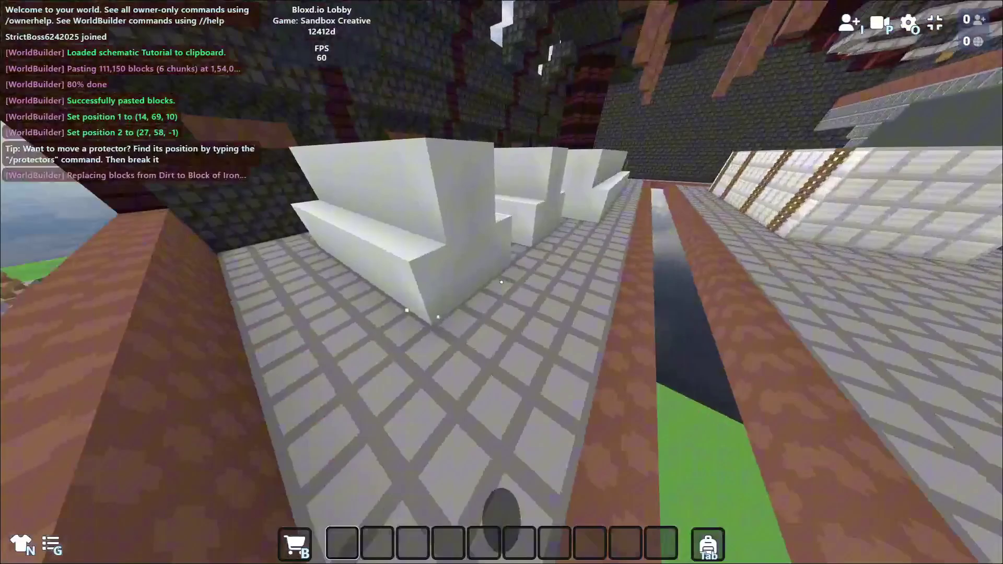
pyautogui.press('w')
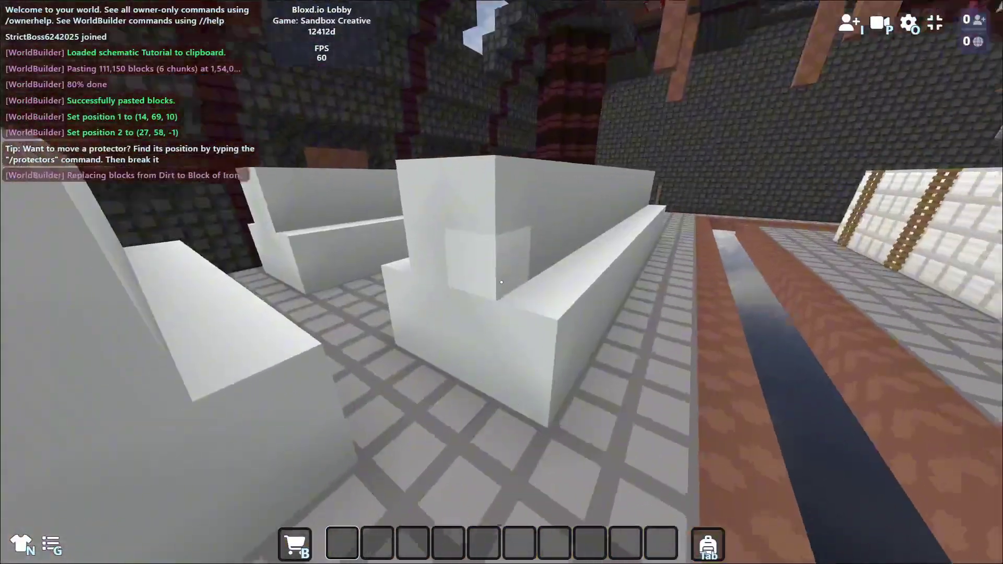
pyautogui.press('space')
pyautogui.press('w')
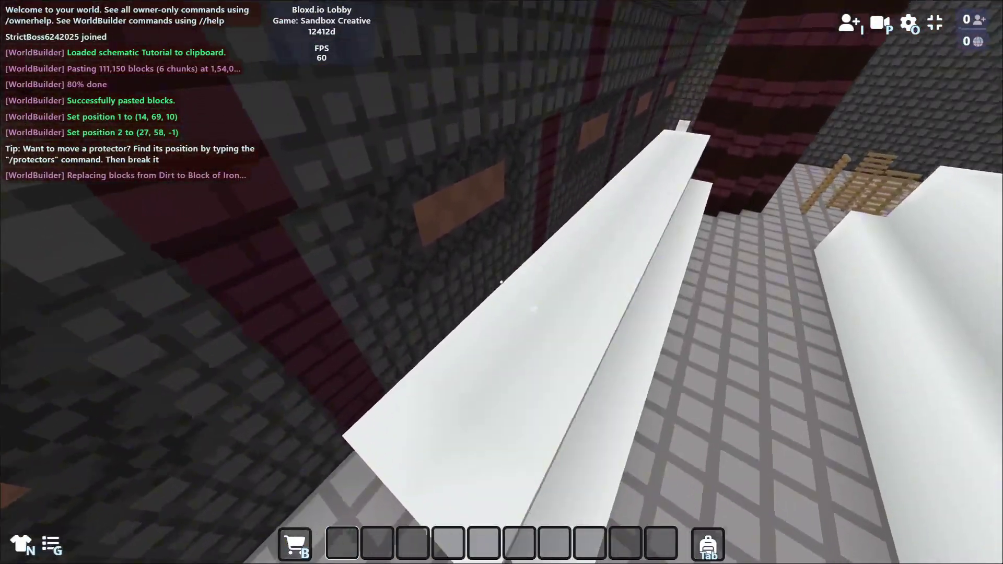
pyautogui.press('w')
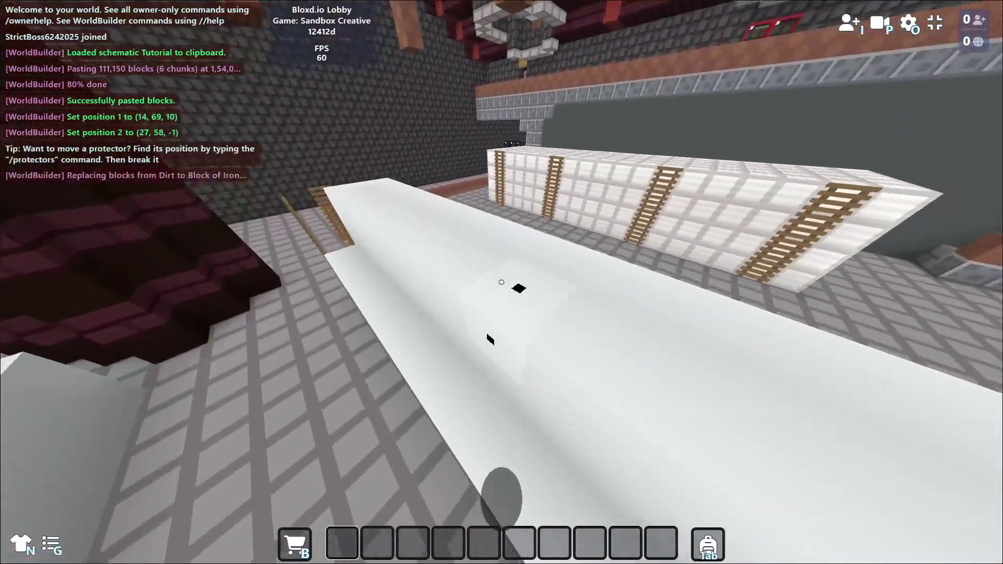
pyautogui.press('s')
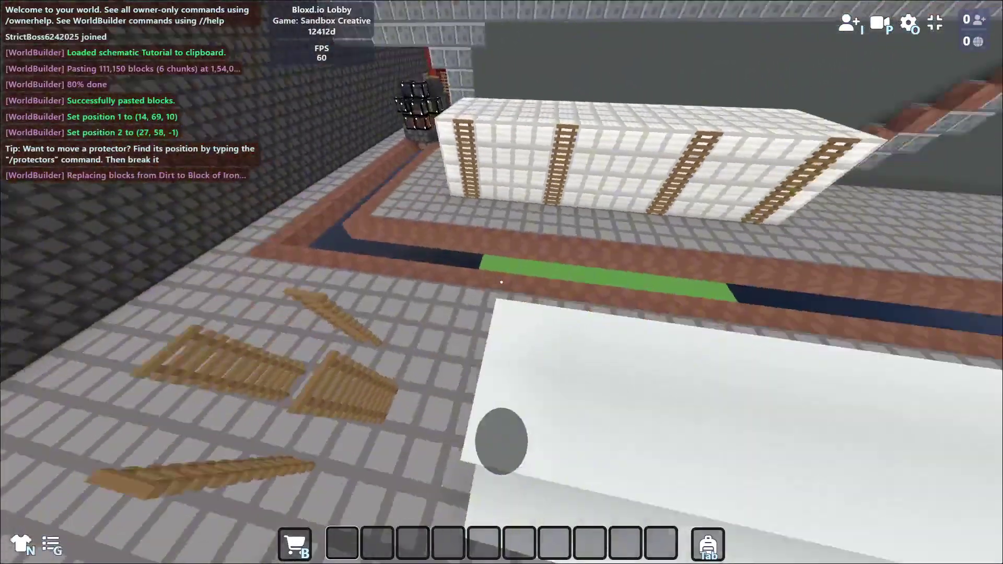
# - Select the region around the white snow structures, with position 1 at about (19, 61, 45) and position 2 at about (7, 55, 16)
pyautogui.press('w')
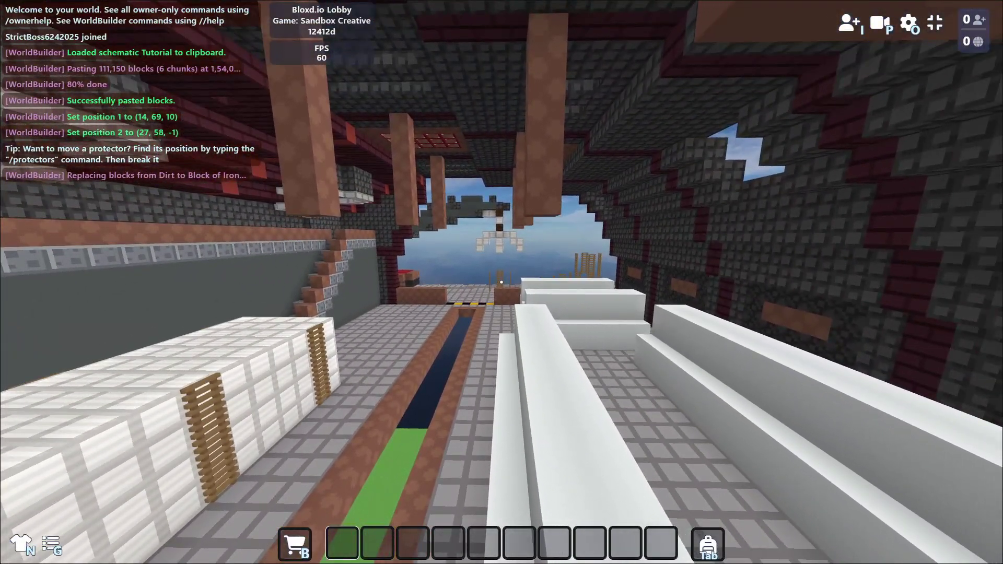
pyautogui.write('os1')
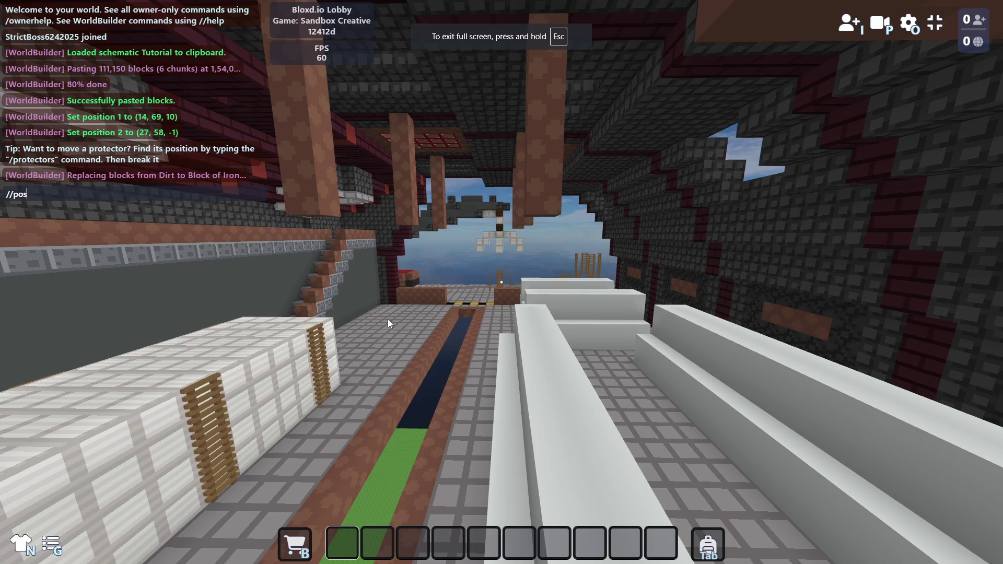
pyautogui.press('Return')
pyautogui.press('w')
pyautogui.press('w')
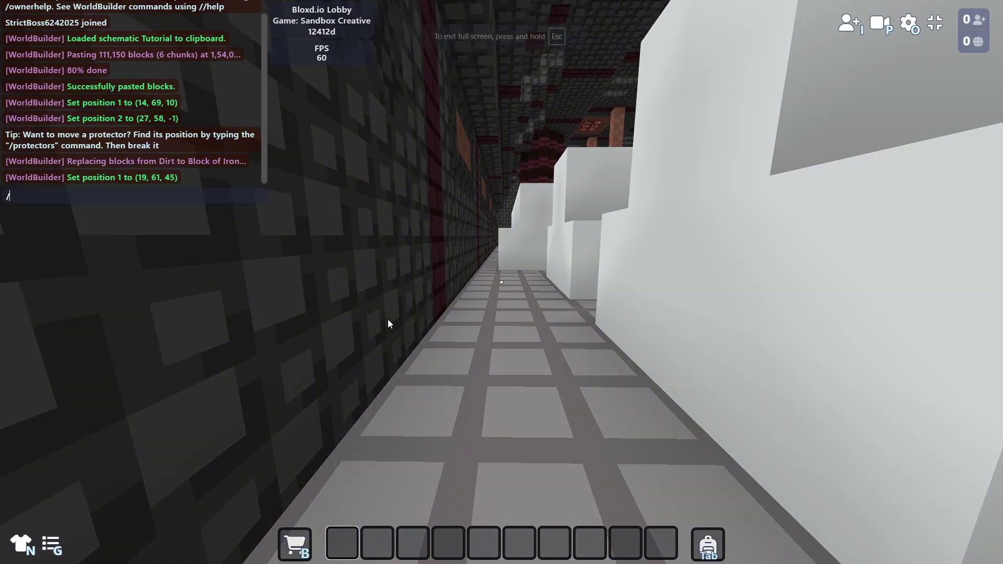
pyautogui.press('Return')
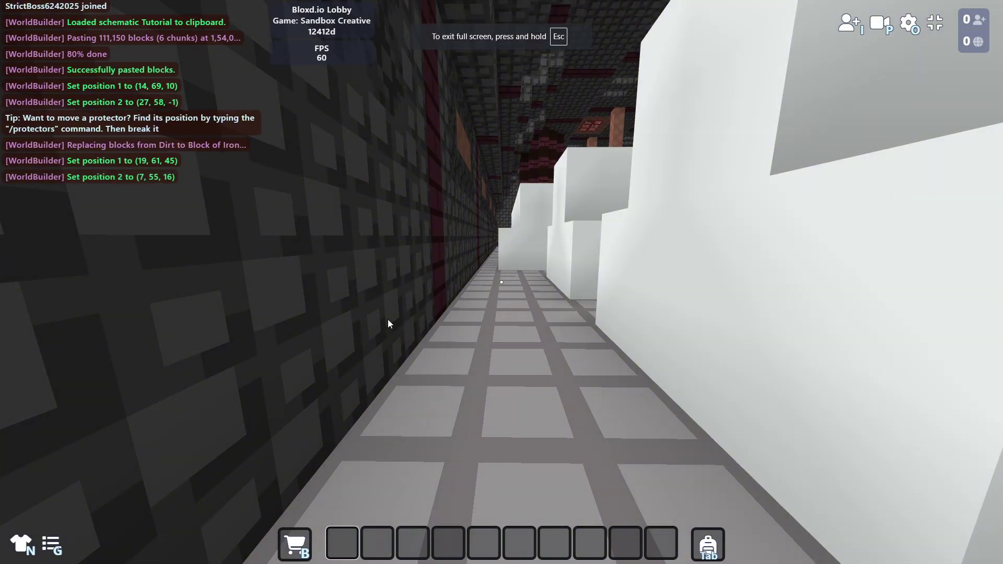
# - Run //replace "Snow" "White Concrete" on the selected region and check the white structures inside the yard
pyautogui.write('replace "Snow')
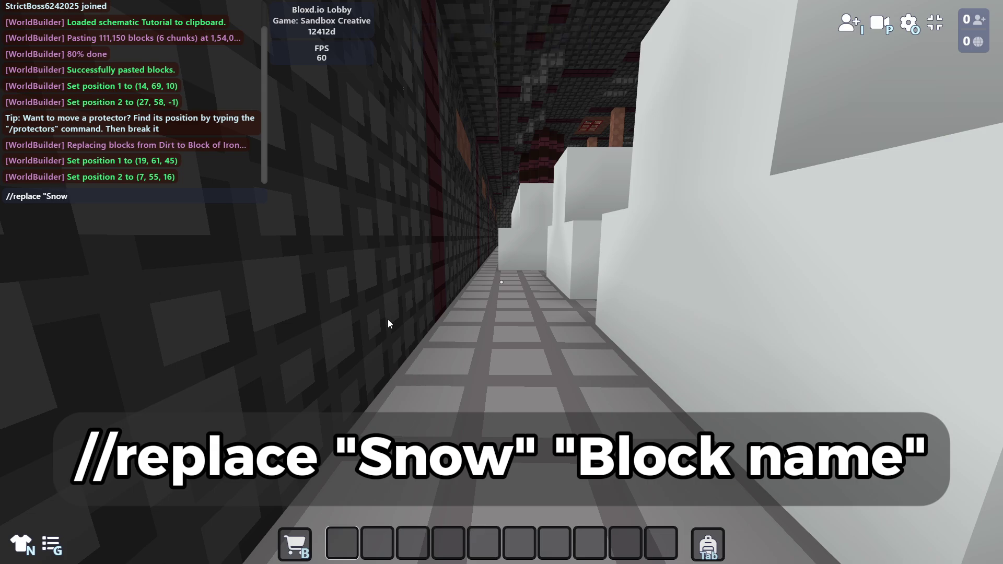
pyautogui.write('" "White Concre')
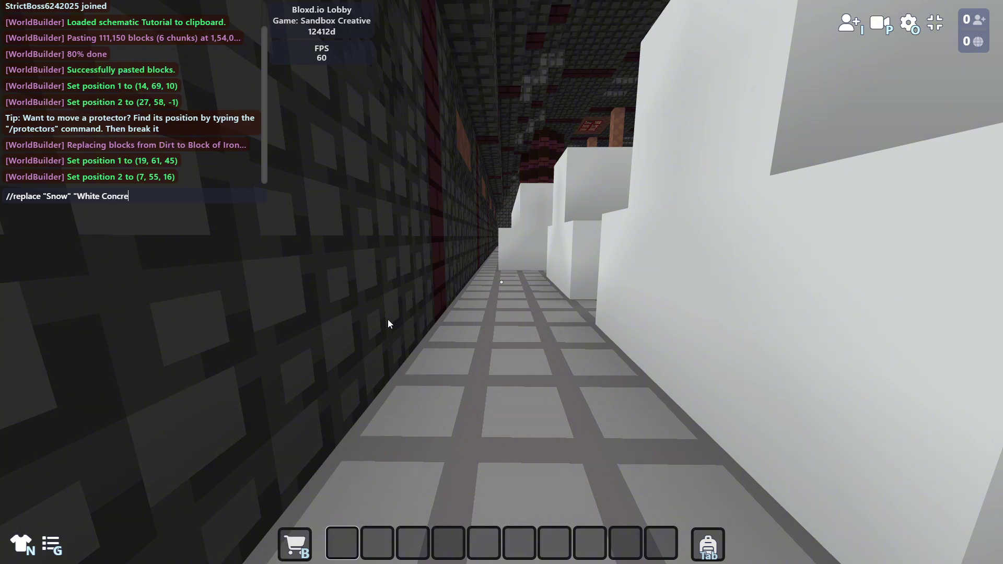
pyautogui.write('te"')
pyautogui.press('Return')
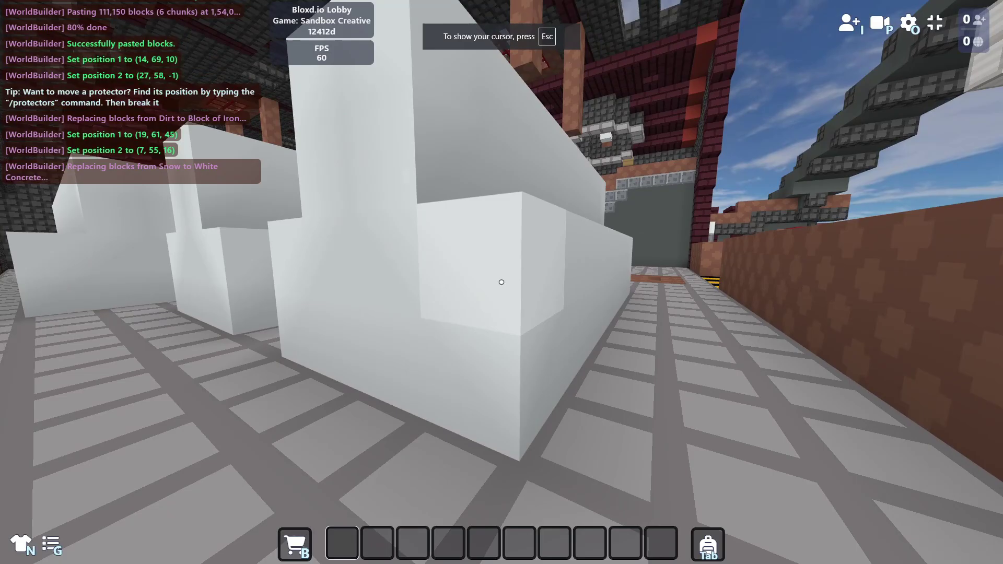
pyautogui.press('w')
pyautogui.press('space')
pyautogui.press('w')
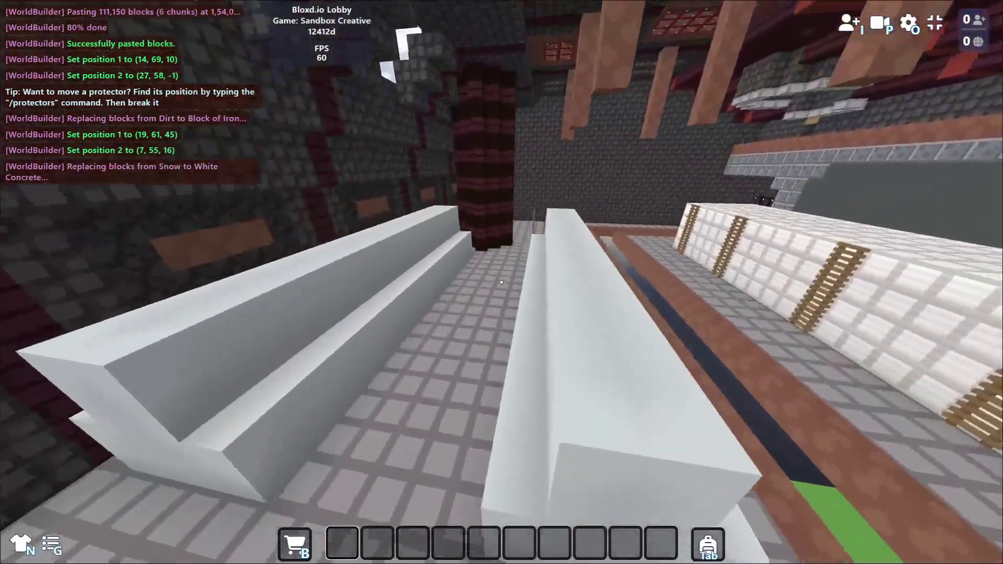
# - Examine the yard's interior for wrongly converted blocks, including the white concrete structures, floor channel, hanging beams, ceiling and side walkway
pyautogui.press('w')
pyautogui.press('w')
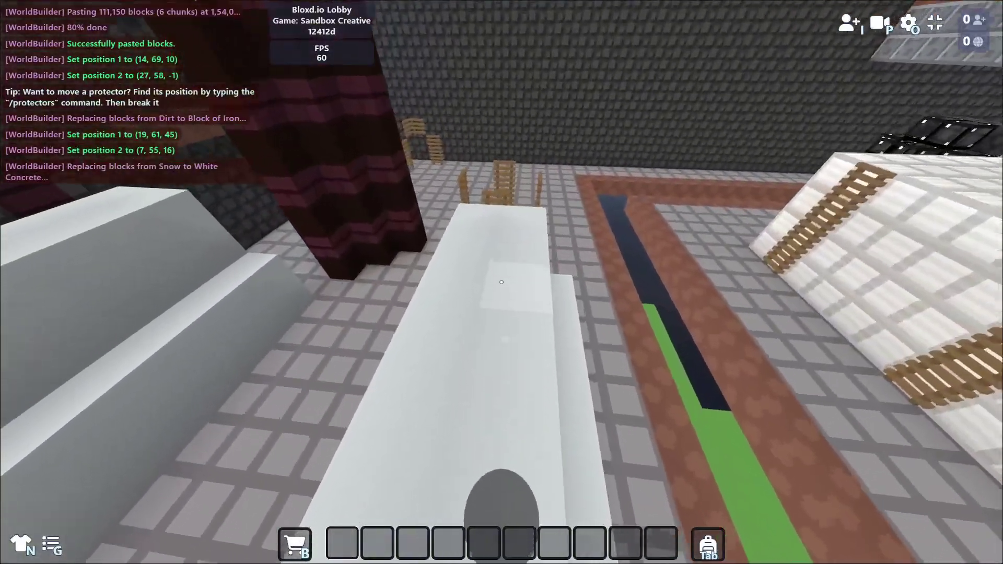
pyautogui.press('w')
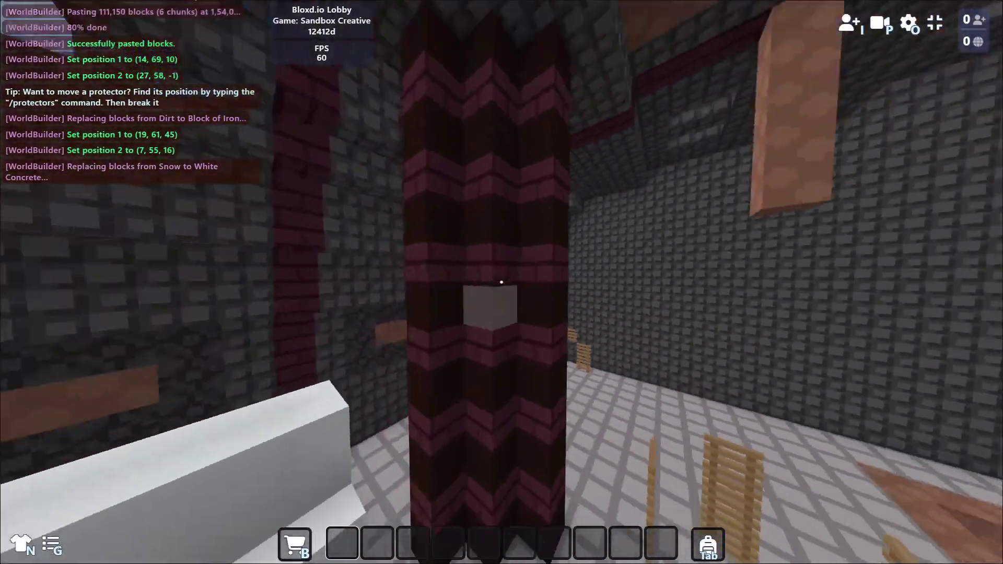
pyautogui.press('w')
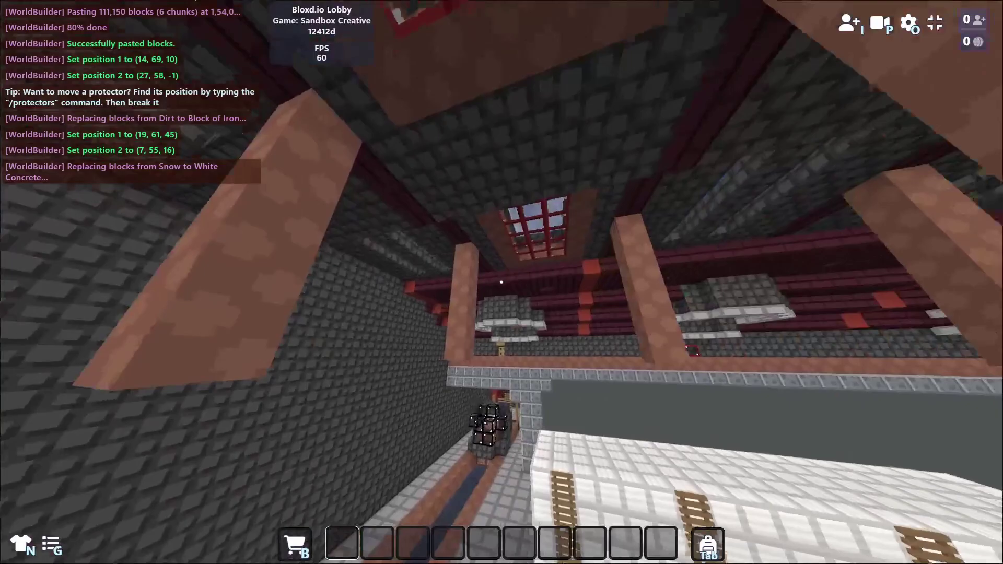
pyautogui.press('w')
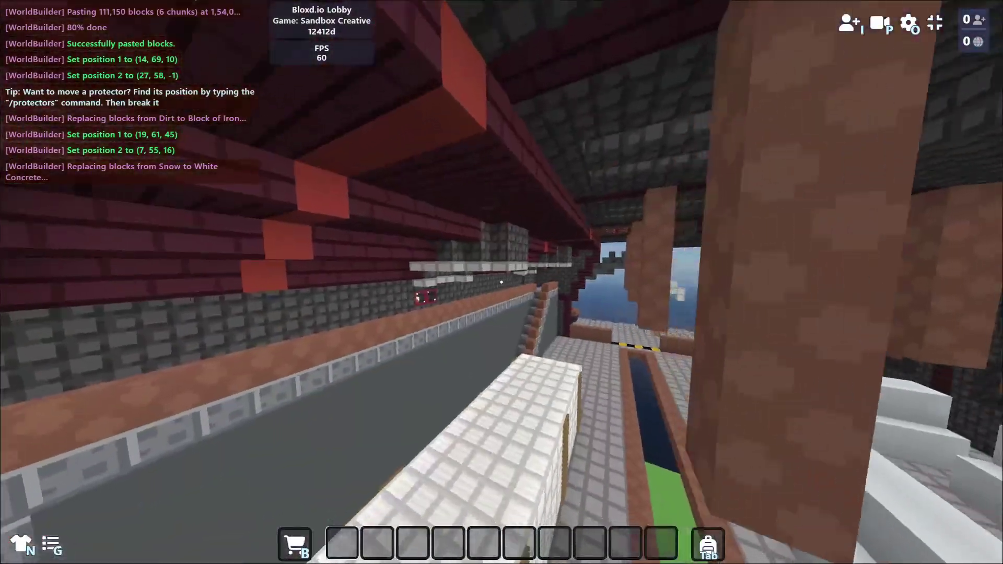
pyautogui.press('w')
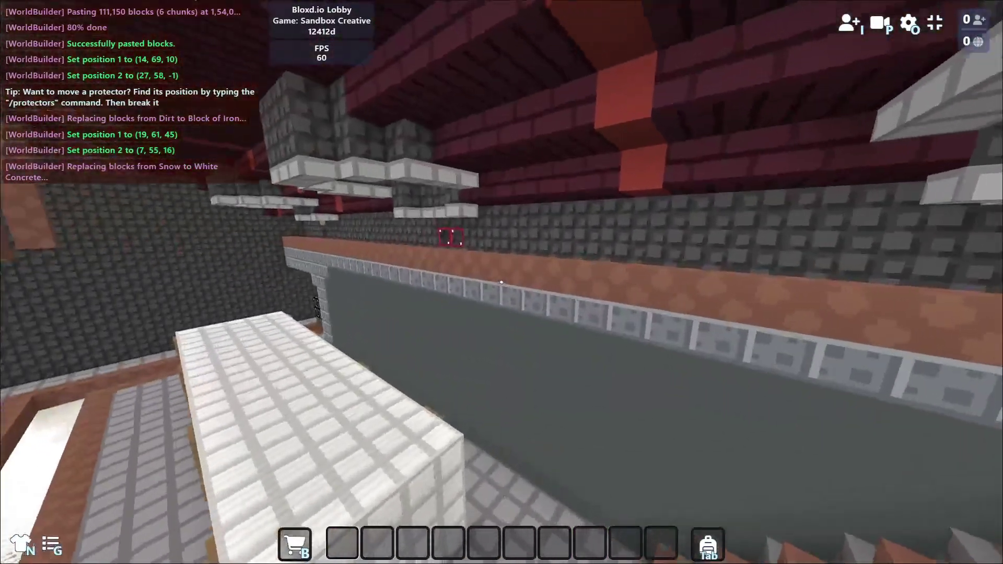
# - Examine the outdoor deck with its crane base, edge blocks and ladder scaffolds, plus the yard entrance and inner stairs
pyautogui.press('w')
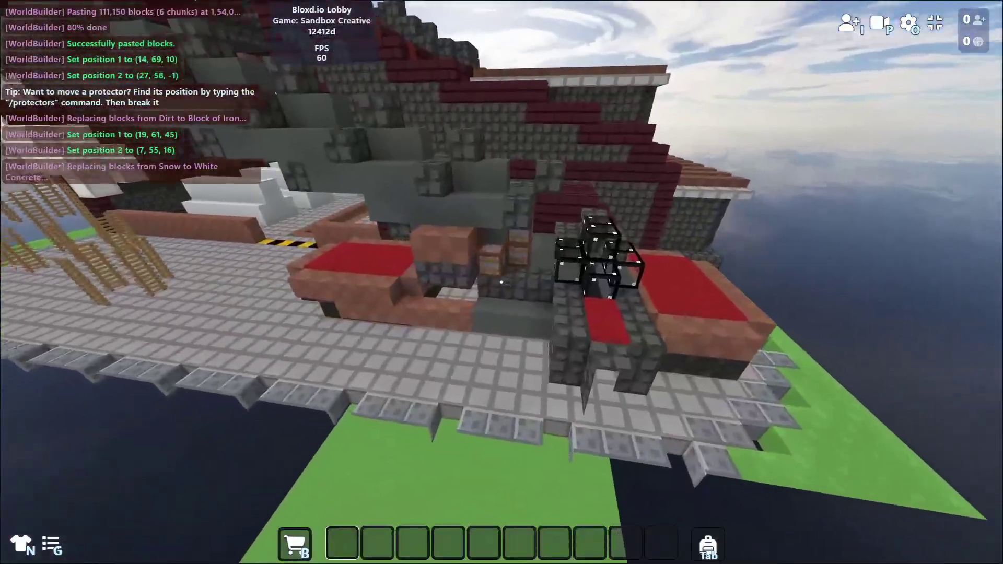
pyautogui.press('w')
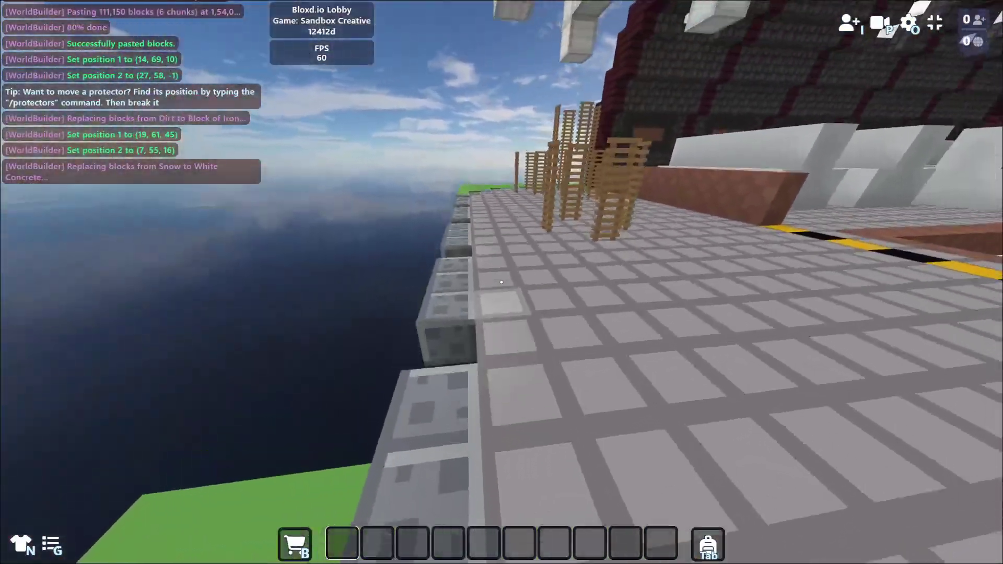
pyautogui.press('w')
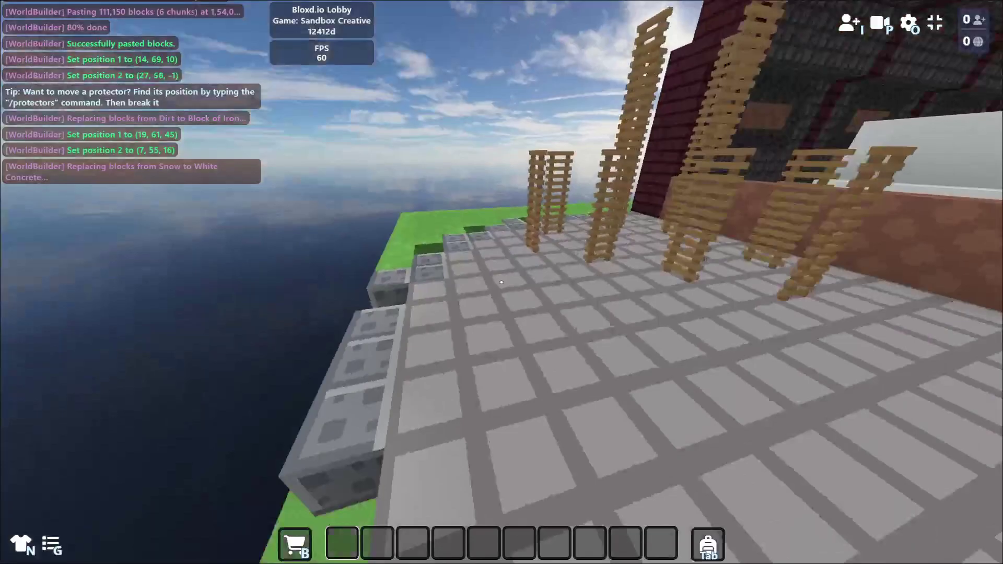
pyautogui.press('a')
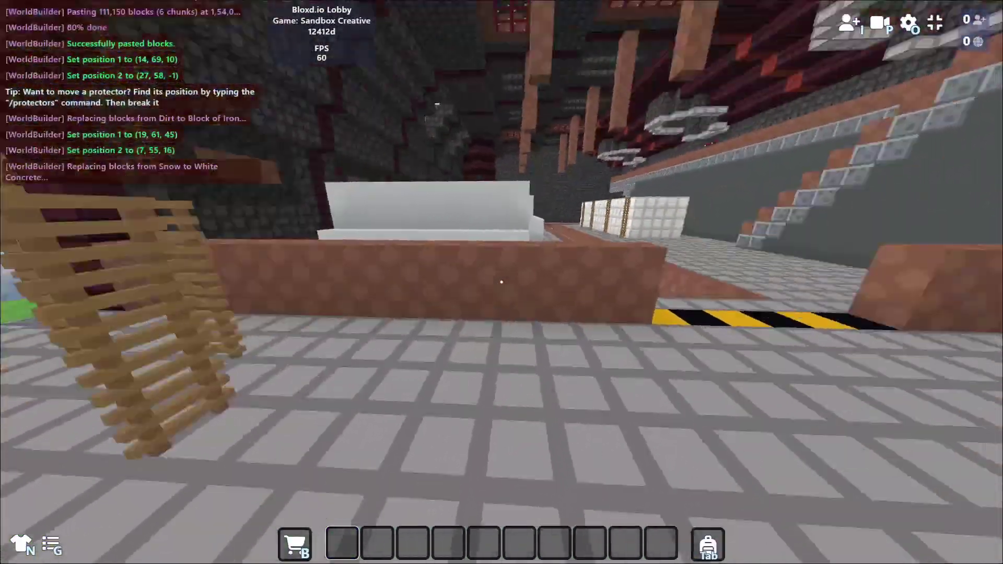
pyautogui.press('w')
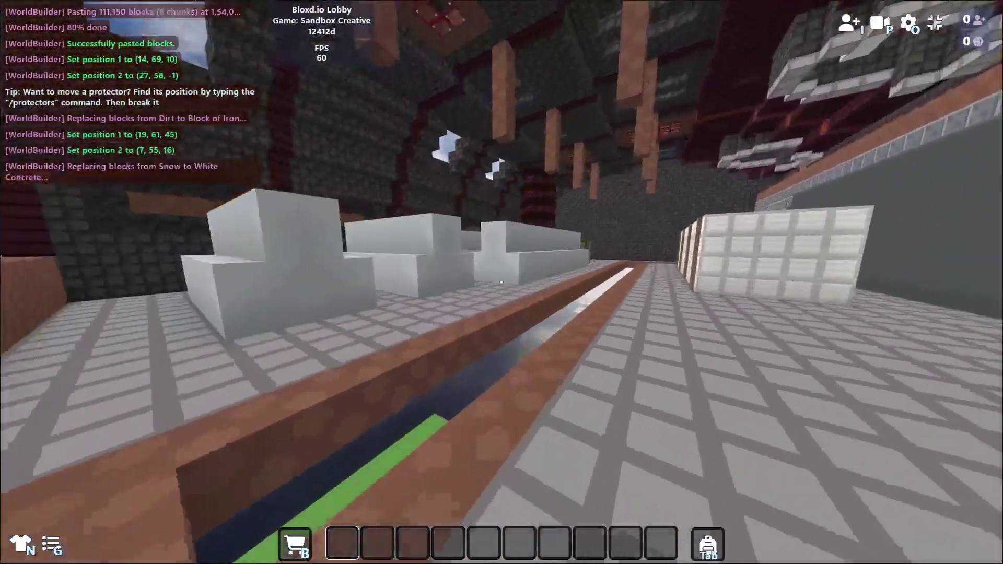
pyautogui.press('w')
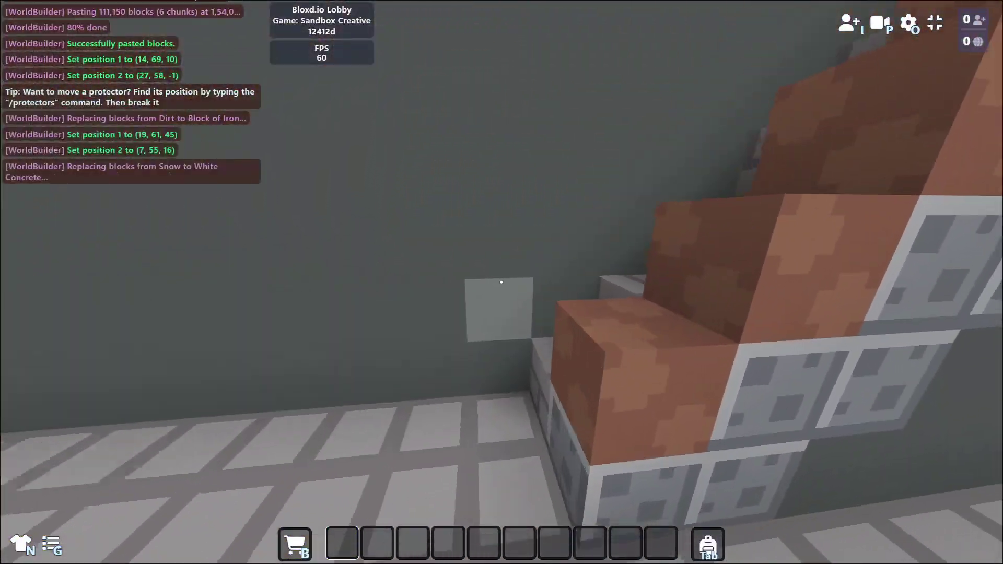
pyautogui.press('w')
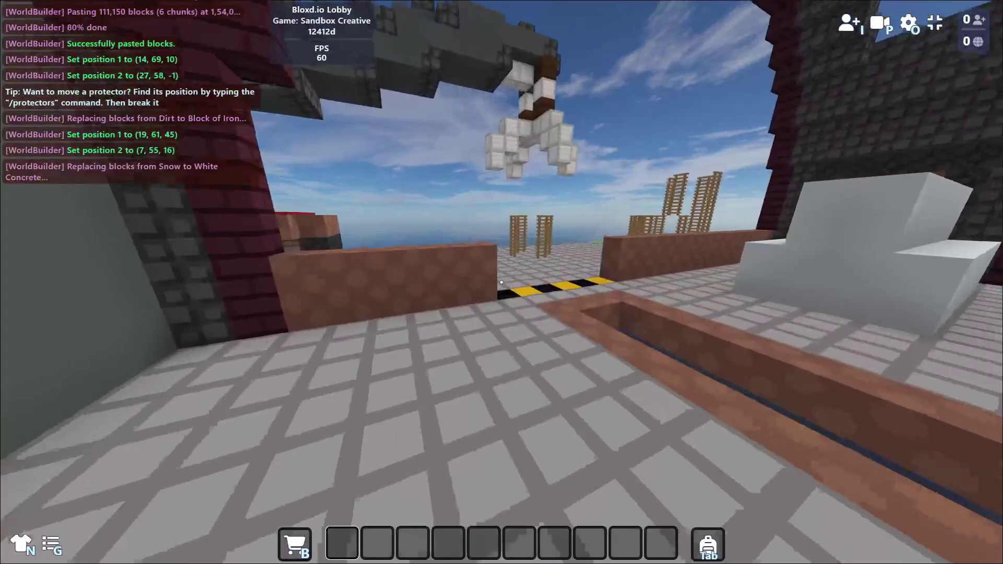
pyautogui.press('w')
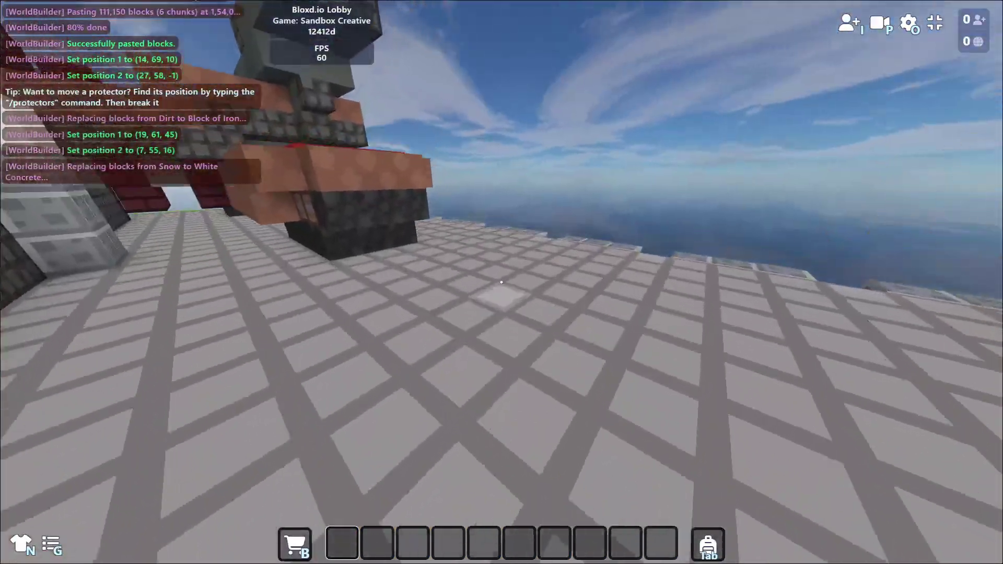
pyautogui.press('w')
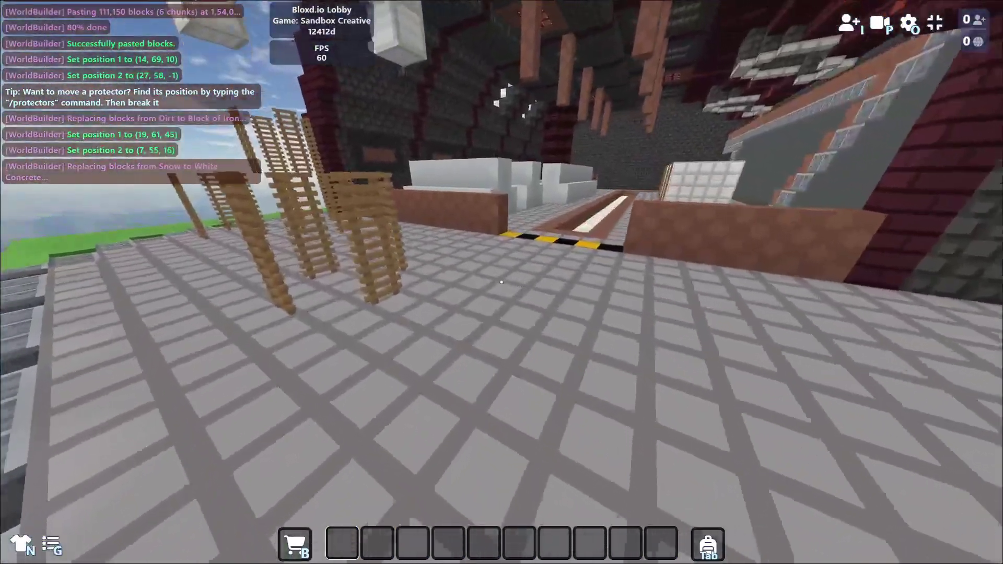